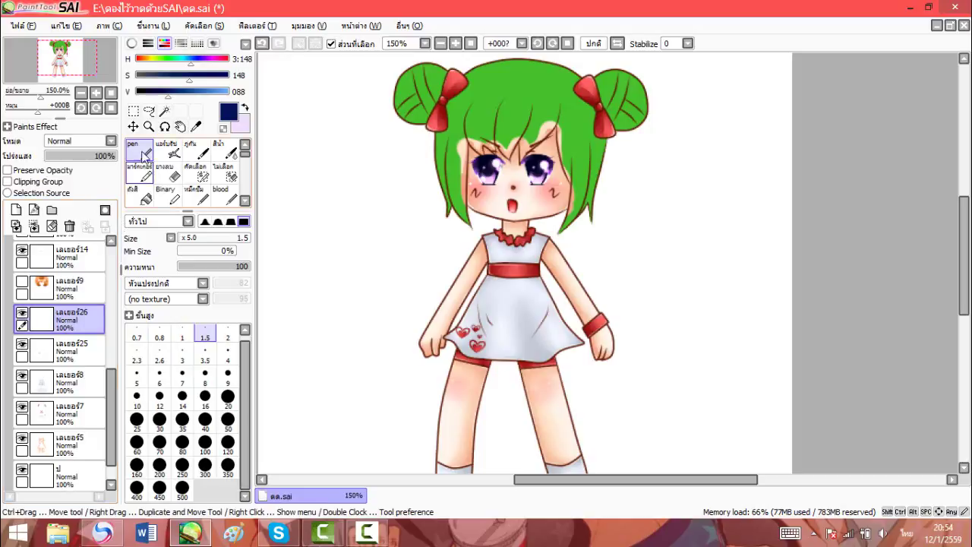
Step: Delete the empty layer เลเยอร์26 below the hidden orange hair layer
{"action": "left_click", "coordinate": [164, 111]}
{"action": "scroll", "coordinate": [86, 340], "scroll_direction": "up", "scroll_amount": 5}
{"action": "scroll", "coordinate": [85, 339], "scroll_direction": "up", "scroll_amount": 3}
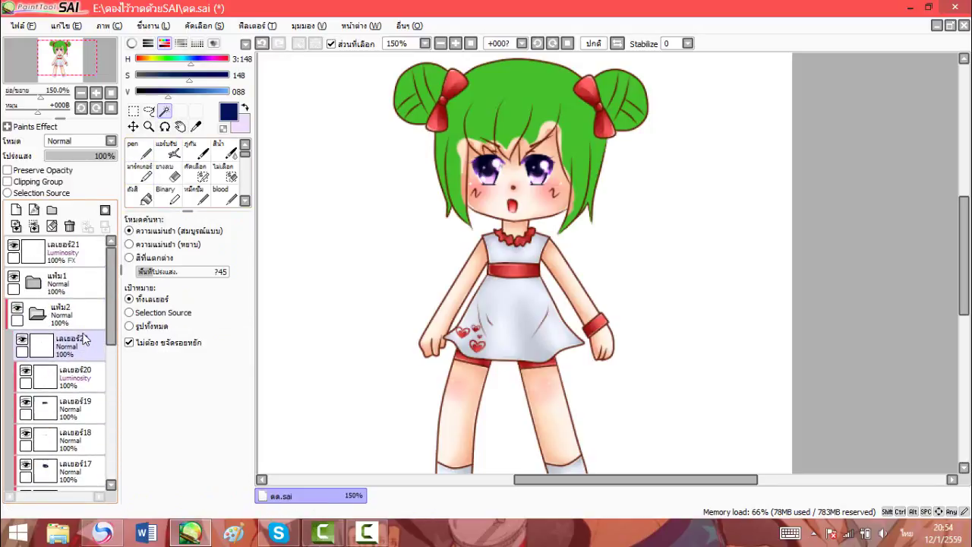
{"action": "scroll", "coordinate": [44, 345], "scroll_direction": "down", "scroll_amount": 4}
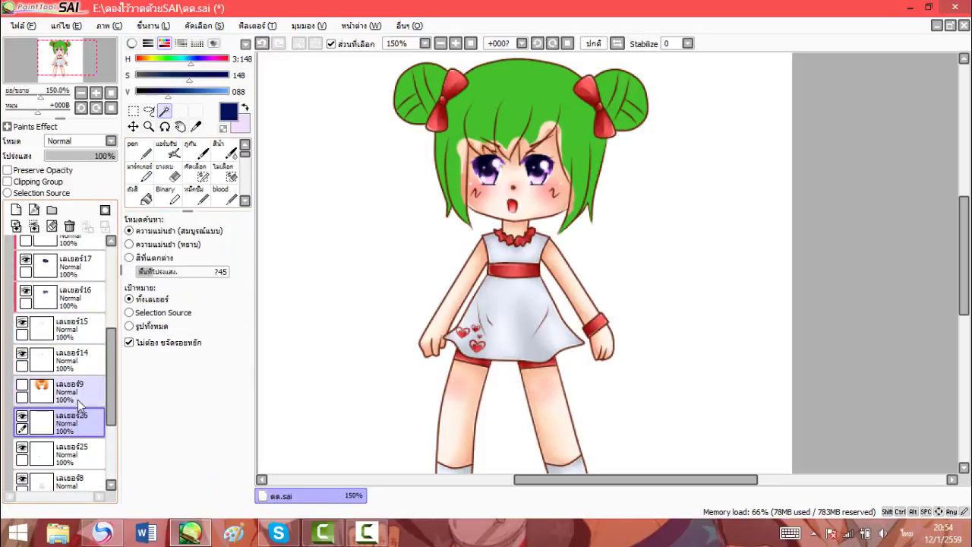
{"action": "left_click", "coordinate": [69, 227]}
{"action": "scroll", "coordinate": [78, 340], "scroll_direction": "up", "scroll_amount": 5}
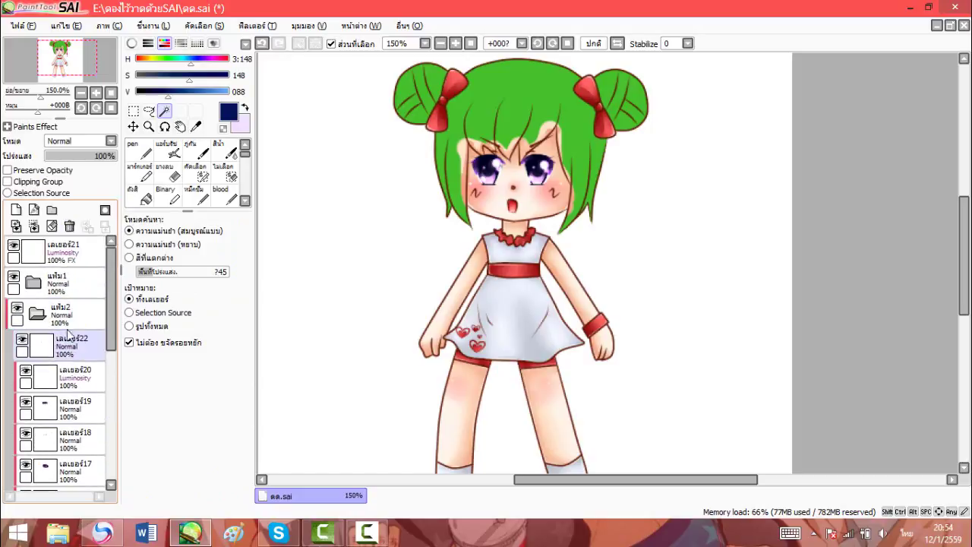
Step: Add a new layer directly above the hidden orange hair layer เลเยอร์9 inside folder แฟ้ม2
{"action": "left_click", "coordinate": [40, 316]}
{"action": "left_click", "coordinate": [61, 315]}
{"action": "left_click", "coordinate": [36, 226]}
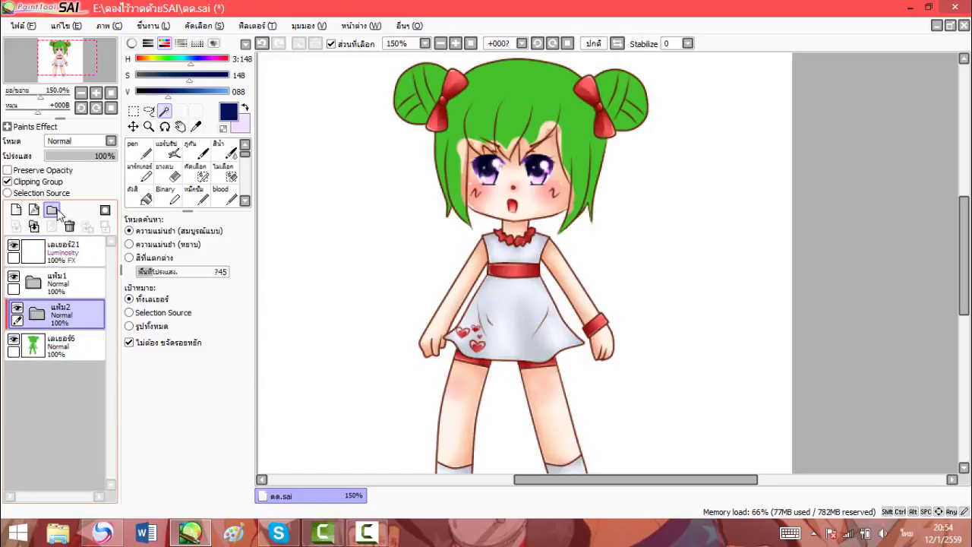
{"action": "left_click", "coordinate": [45, 313]}
{"action": "scroll", "coordinate": [69, 363], "scroll_direction": "down", "scroll_amount": 4}
{"action": "left_click", "coordinate": [69, 363]}
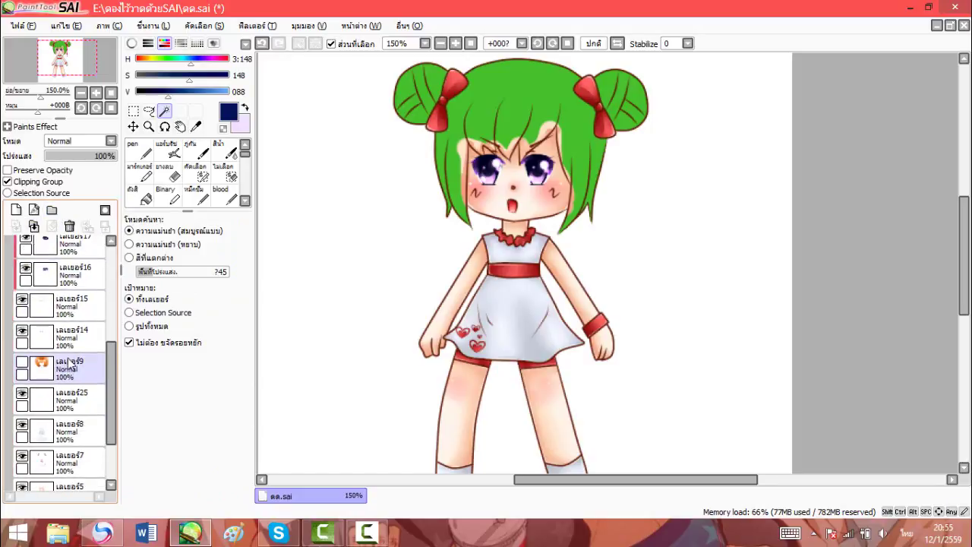
{"action": "left_click", "coordinate": [68, 363]}
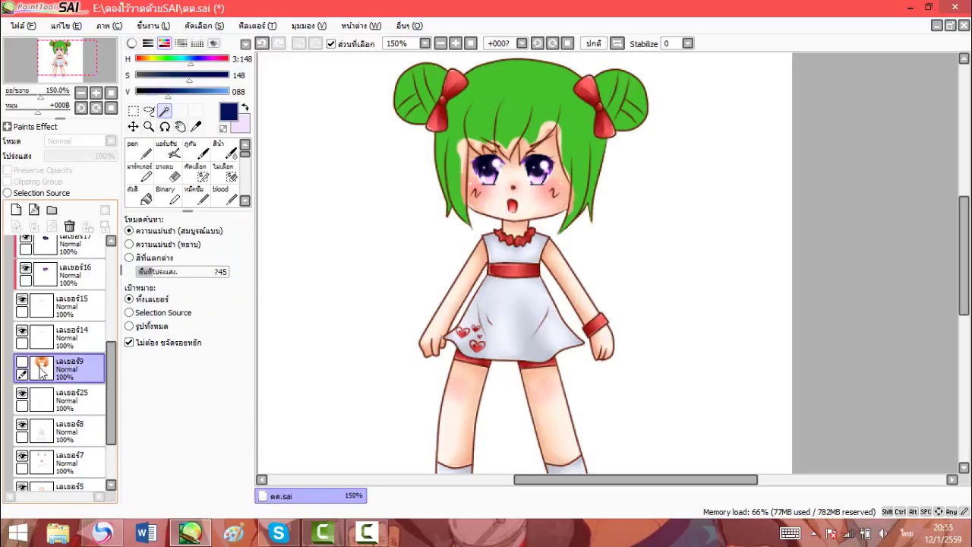
{"action": "left_click", "coordinate": [53, 402]}
{"action": "left_click", "coordinate": [68, 368]}
{"action": "left_click", "coordinate": [16, 210]}
Step: Select the hair areas, including the fringe and both buns, with the Magic Wand on folder แฟ้ม1
{"action": "left_click_drag", "start_coordinate": [614, 215], "coordinate": [552, 253]}
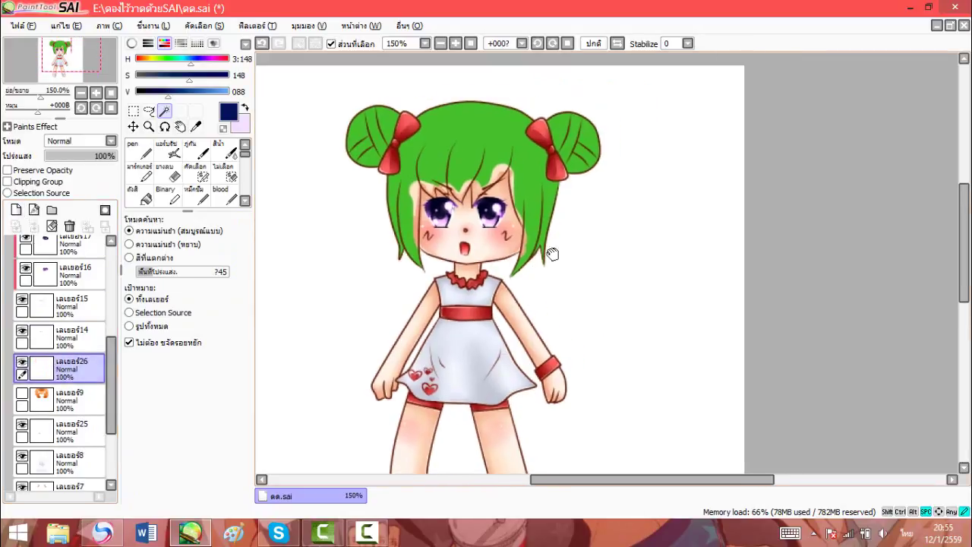
{"action": "scroll", "coordinate": [357, 191], "scroll_direction": "up", "scroll_amount": 2}
{"action": "left_click_drag", "start_coordinate": [358, 191], "coordinate": [415, 294]}
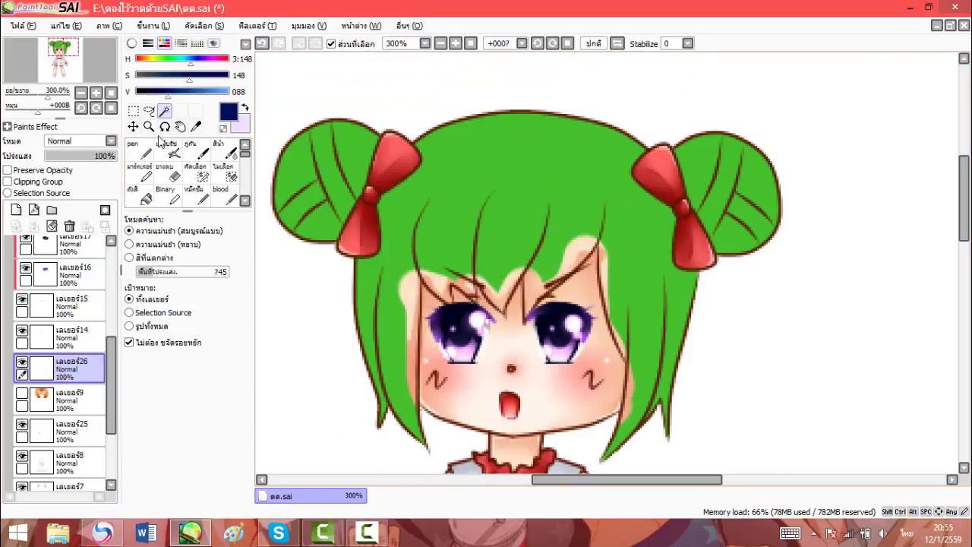
{"action": "scroll", "coordinate": [68, 287], "scroll_direction": "up", "scroll_amount": 5}
{"action": "left_click", "coordinate": [70, 291]}
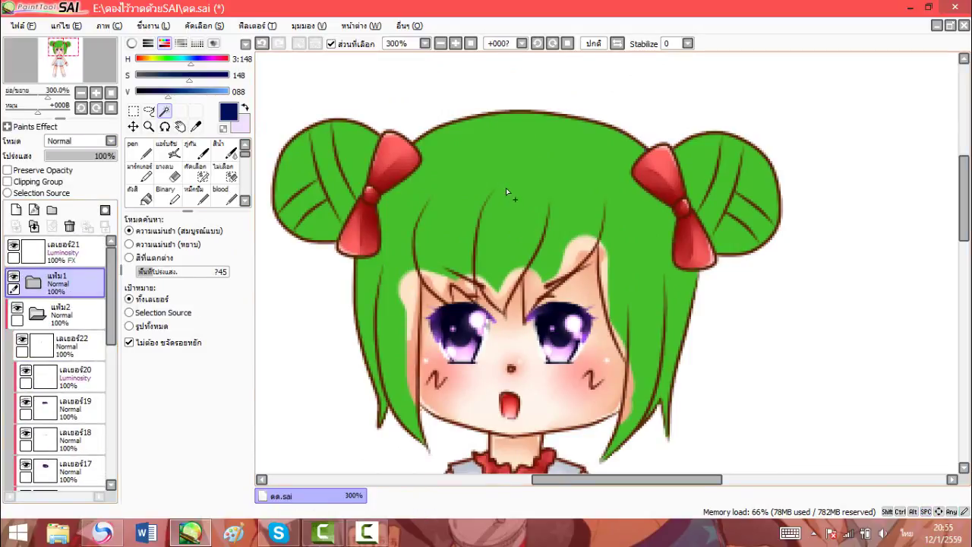
{"action": "left_click", "coordinate": [507, 188]}
{"action": "left_click_drag", "start_coordinate": [429, 274], "coordinate": [444, 222]}
{"action": "left_click", "coordinate": [328, 123]}
{"action": "left_click", "coordinate": [374, 131]}
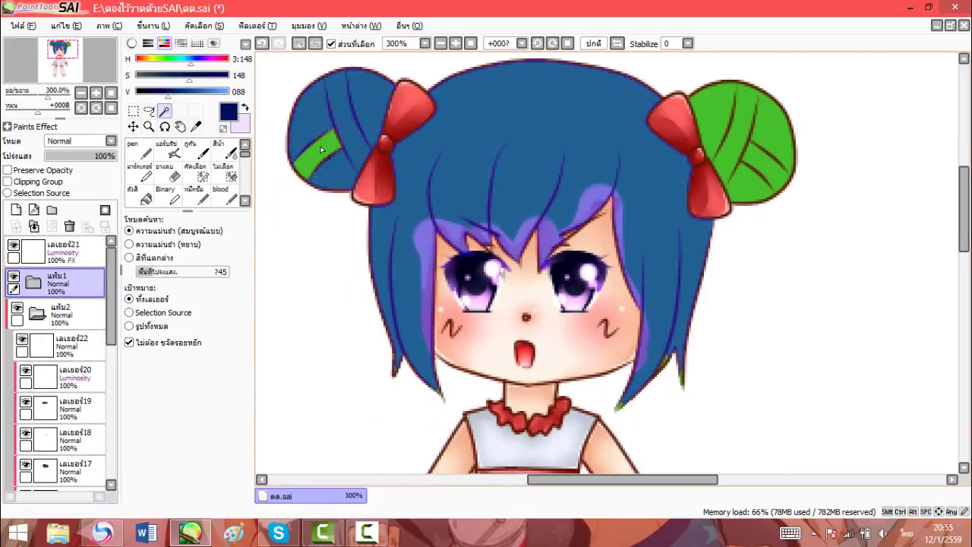
{"action": "left_click", "coordinate": [731, 134]}
Step: Add the unselected hair tips on both sides of the face to the selection, using the selection pen at sizes 3.5 and 1.5
{"action": "scroll", "coordinate": [707, 204], "scroll_direction": "up", "scroll_amount": 3}
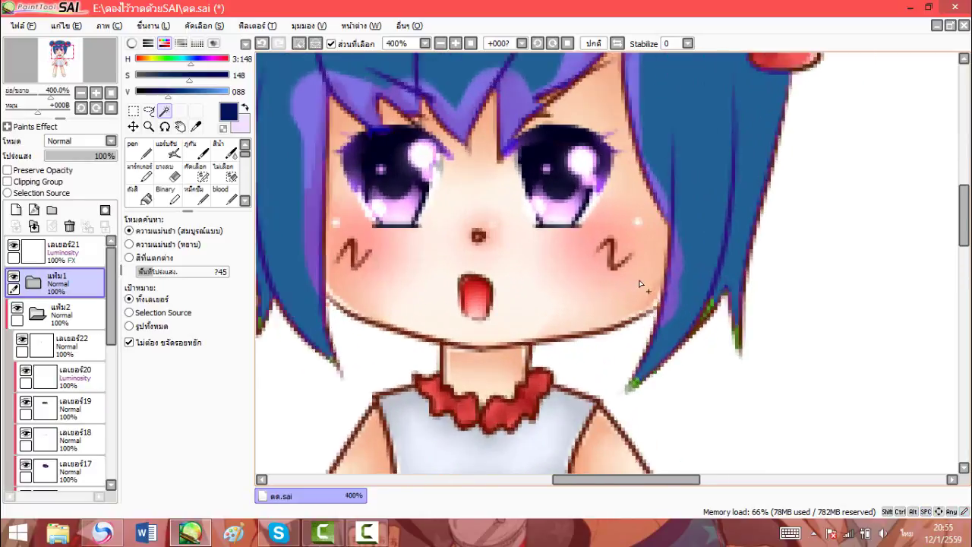
{"action": "left_click", "coordinate": [195, 172]}
{"action": "scroll", "coordinate": [639, 240], "scroll_direction": "up", "scroll_amount": 1}
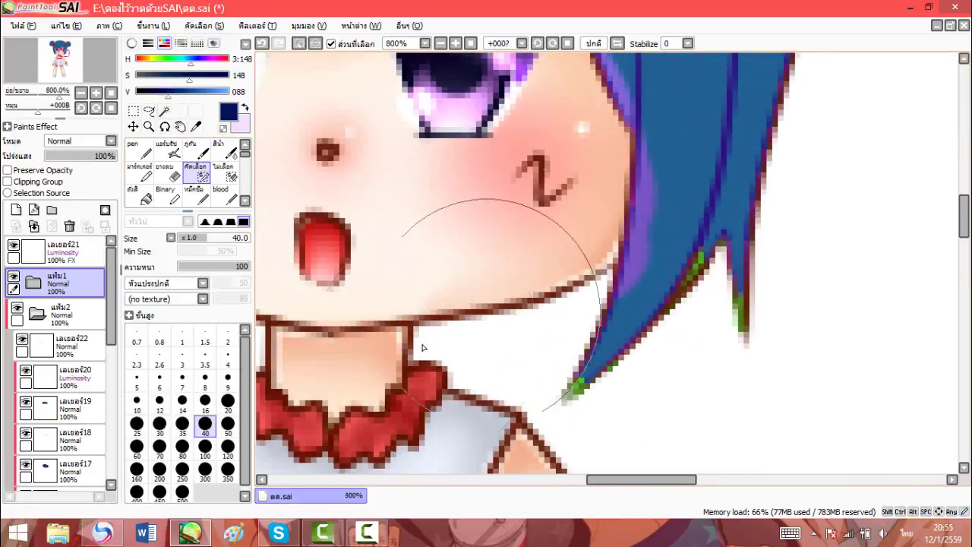
{"action": "left_click", "coordinate": [205, 365]}
{"action": "left_click_drag", "start_coordinate": [691, 267], "coordinate": [636, 332]}
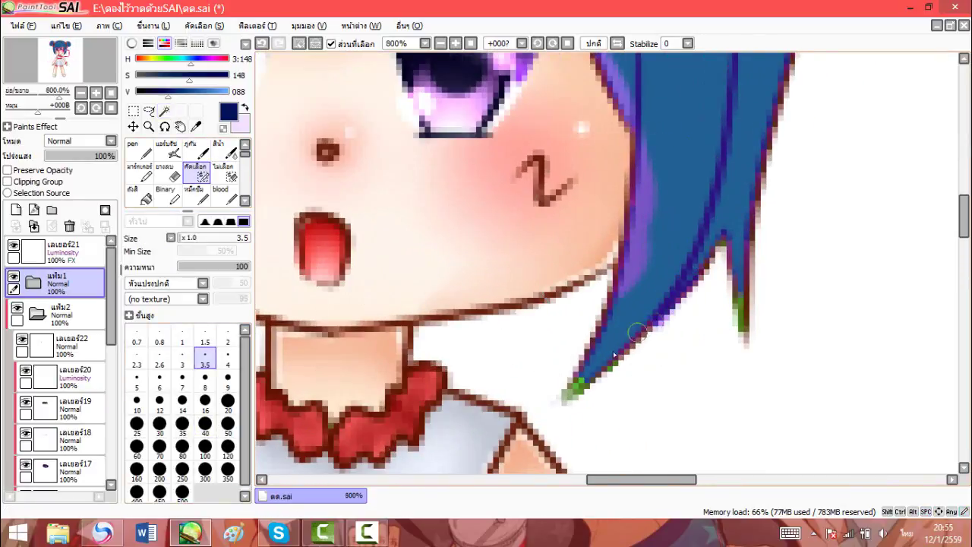
{"action": "left_click", "coordinate": [205, 342]}
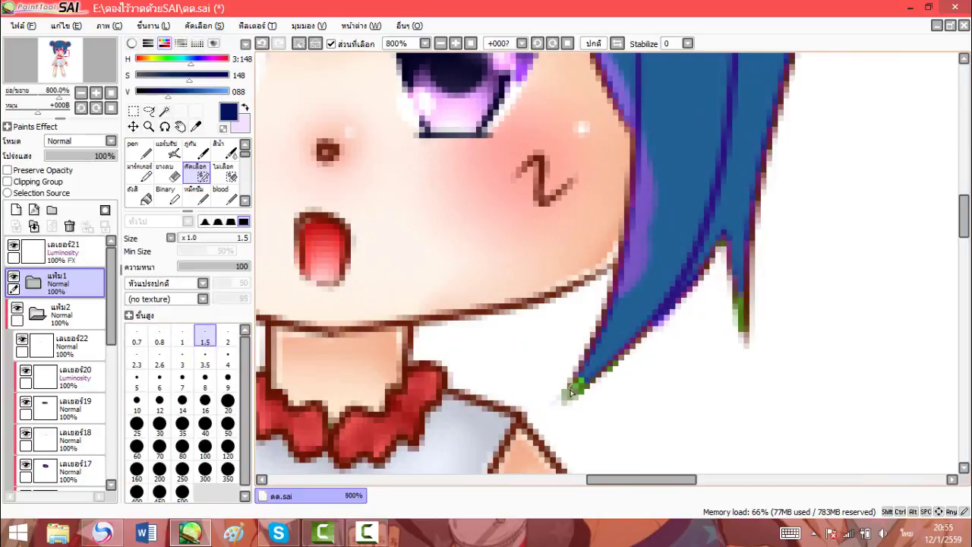
{"action": "key", "text": "space"}
{"action": "left_click_drag", "start_coordinate": [312, 293], "coordinate": [783, 360]}
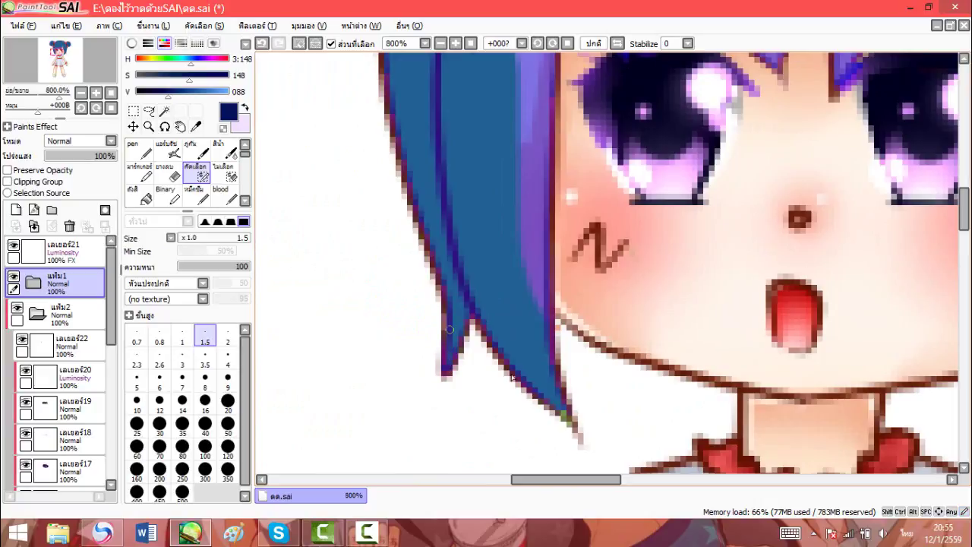
{"action": "scroll", "coordinate": [567, 375], "scroll_direction": "down", "scroll_amount": 1}
{"action": "scroll", "coordinate": [605, 300], "scroll_direction": "up", "scroll_amount": 1}
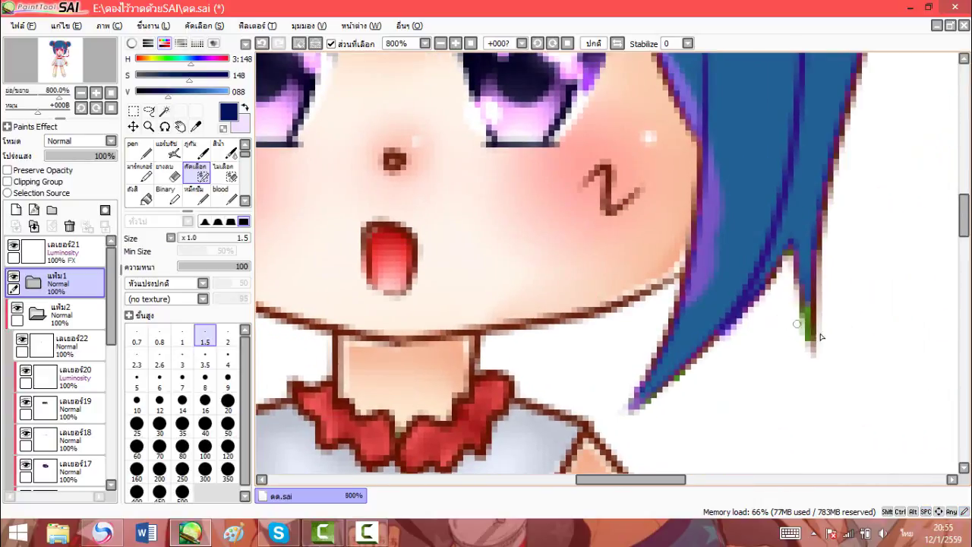
{"action": "scroll", "coordinate": [793, 291], "scroll_direction": "down", "scroll_amount": 1}
Step: Touch up the selection along the fringe near the eyebrows with the selection pen at size 1.5
{"action": "key", "text": "space"}
{"action": "left_click_drag", "start_coordinate": [524, 79], "coordinate": [575, 301]}
{"action": "left_click_drag", "start_coordinate": [547, 219], "coordinate": [518, 181]}
{"action": "left_click_drag", "start_coordinate": [595, 190], "coordinate": [505, 152]}
{"action": "scroll", "coordinate": [652, 255], "scroll_direction": "down", "scroll_amount": 1}
{"action": "key", "text": "space"}
{"action": "left_click_drag", "start_coordinate": [619, 319], "coordinate": [628, 285]}
{"action": "scroll", "coordinate": [516, 244], "scroll_direction": "up", "scroll_amount": 1}
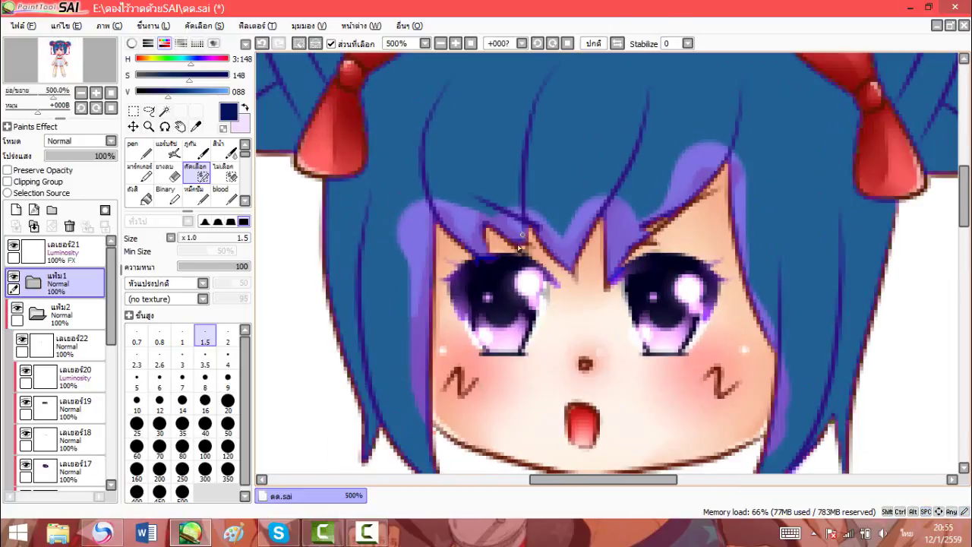
{"action": "scroll", "coordinate": [515, 262], "scroll_direction": "down", "scroll_amount": 1}
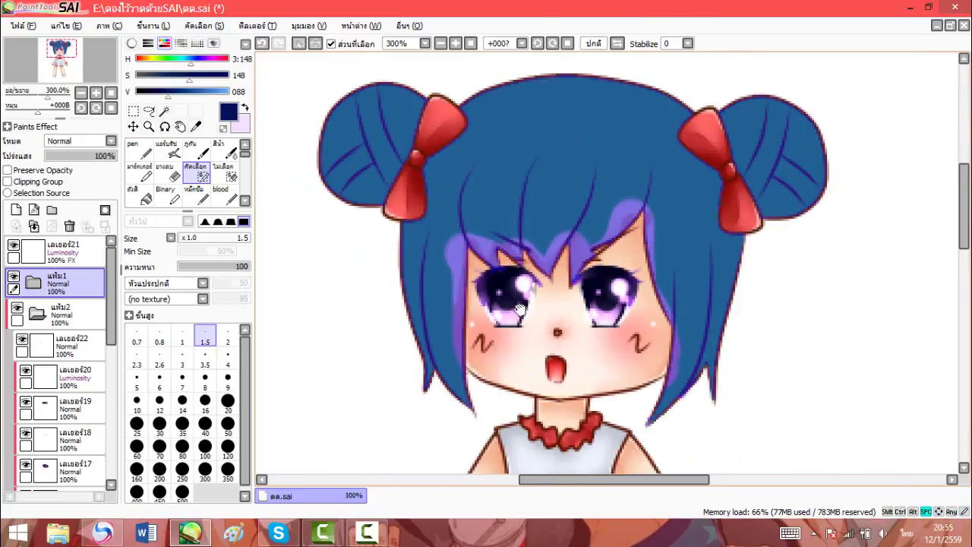
Step: Switch to the pen and set its colour to light blue with saturation 112 and value 255
{"action": "left_click", "coordinate": [138, 150]}
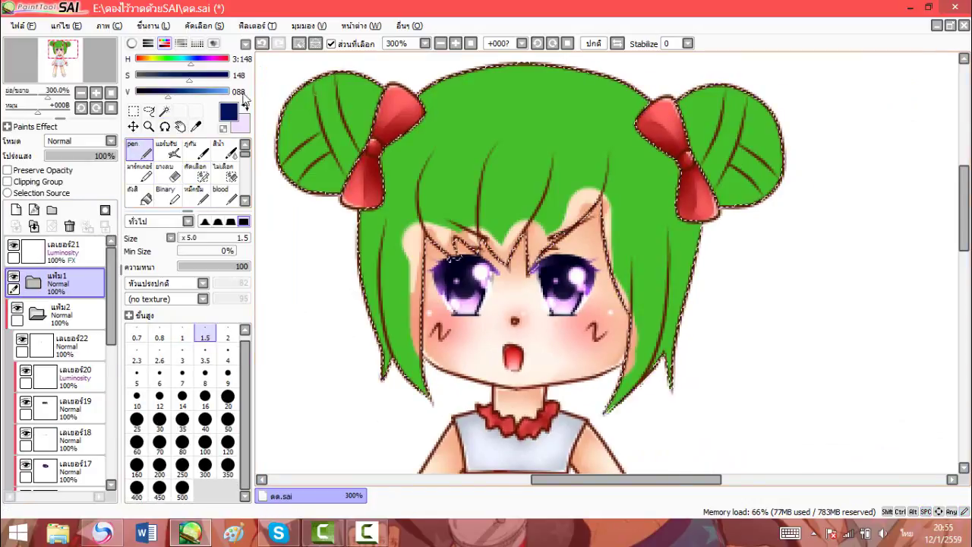
{"action": "left_click", "coordinate": [228, 92]}
{"action": "left_click", "coordinate": [177, 77]}
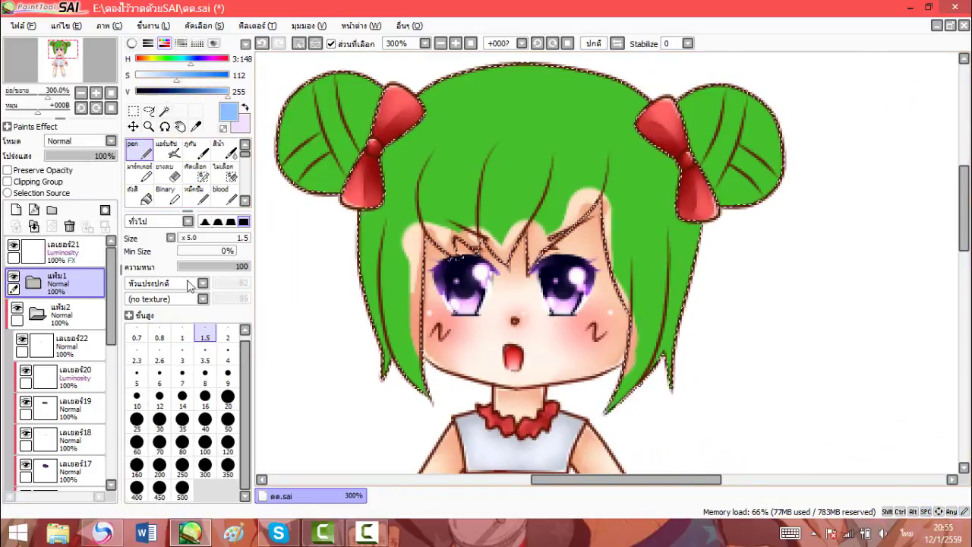
Step: Open the colour swatch PNG from the สี folder in Downloads
{"action": "left_click", "coordinate": [23, 26]}
{"action": "left_click", "coordinate": [31, 56]}
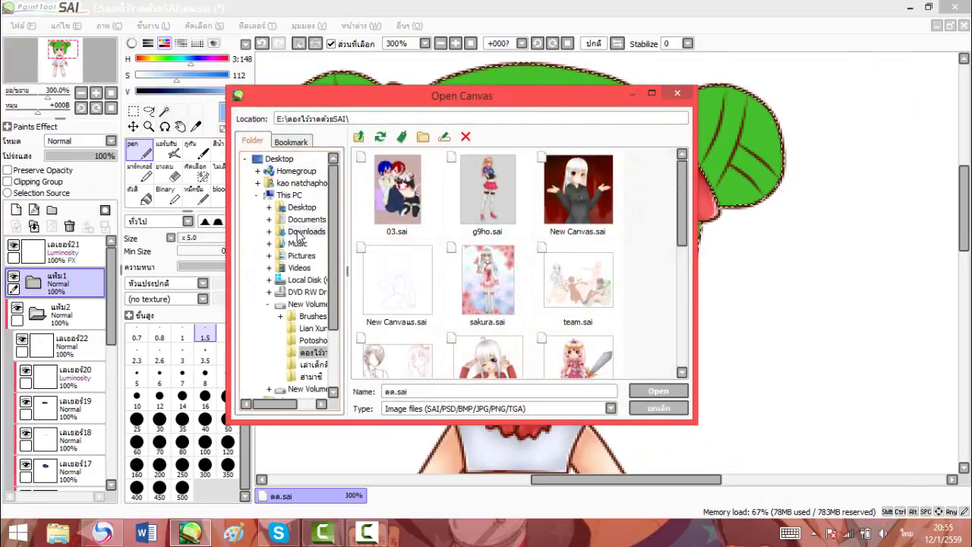
{"action": "left_click", "coordinate": [304, 229]}
{"action": "scroll", "coordinate": [521, 315], "scroll_direction": "down", "scroll_amount": 5}
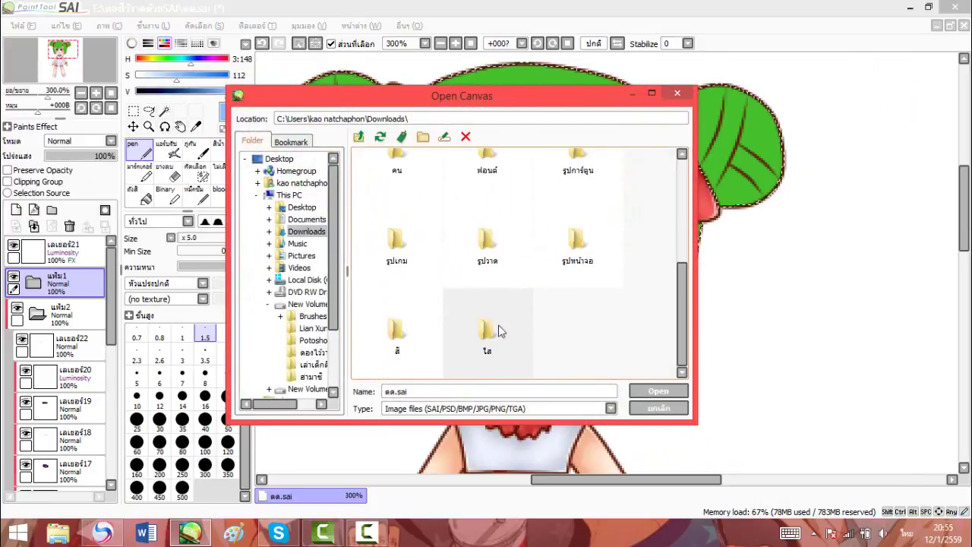
{"action": "double_click", "coordinate": [399, 326]}
{"action": "double_click", "coordinate": [484, 207]}
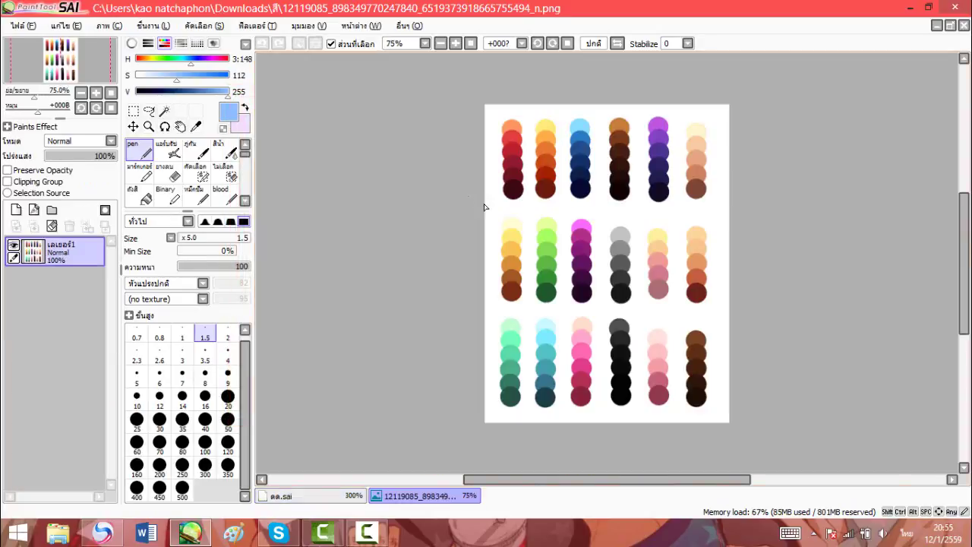
Step: Pick the light yellow at the top of the yellow-to-brown swatch column as the drawing colour
{"action": "scroll", "coordinate": [562, 158], "scroll_direction": "up", "scroll_amount": 4}
{"action": "left_click_drag", "start_coordinate": [823, 199], "coordinate": [552, 236]}
{"action": "left_click_drag", "start_coordinate": [553, 465], "coordinate": [631, 289]}
{"action": "left_click_drag", "start_coordinate": [382, 451], "coordinate": [509, 302]}
{"action": "left_click_drag", "start_coordinate": [506, 398], "coordinate": [554, 261]}
{"action": "scroll", "coordinate": [553, 260], "scroll_direction": "up", "scroll_amount": 10}
{"action": "scroll", "coordinate": [514, 225], "scroll_direction": "right", "scroll_amount": 3}
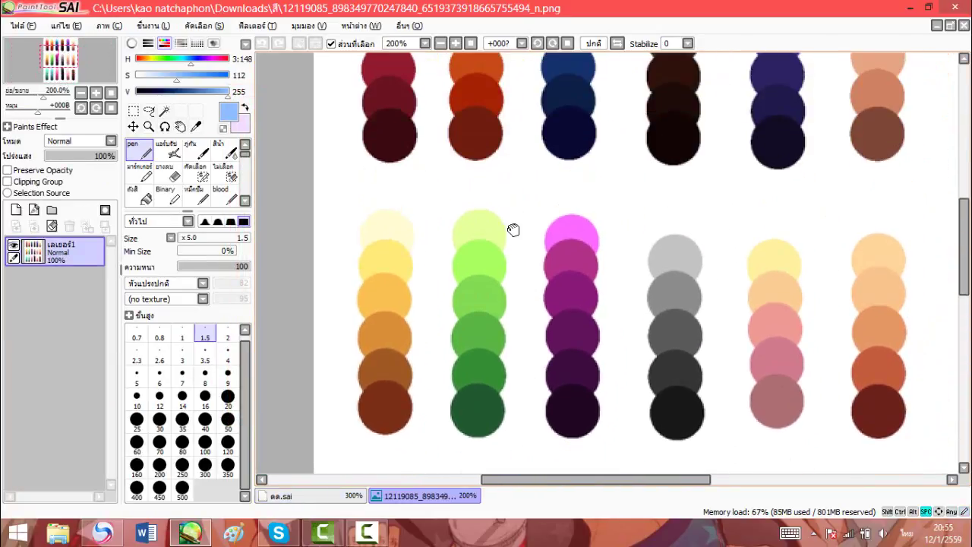
{"action": "scroll", "coordinate": [505, 175], "scroll_direction": "up", "scroll_amount": 1}
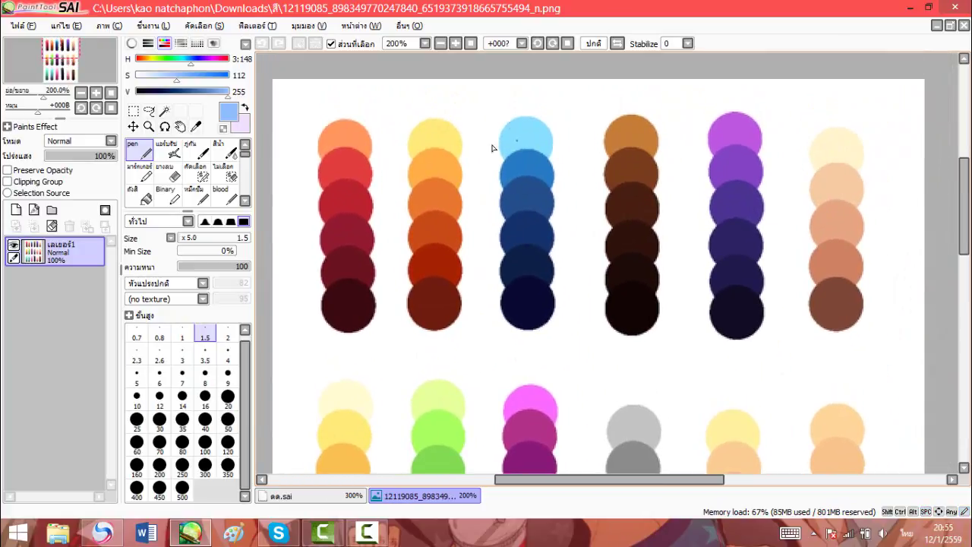
{"action": "left_click", "coordinate": [447, 138], "text": "alt"}
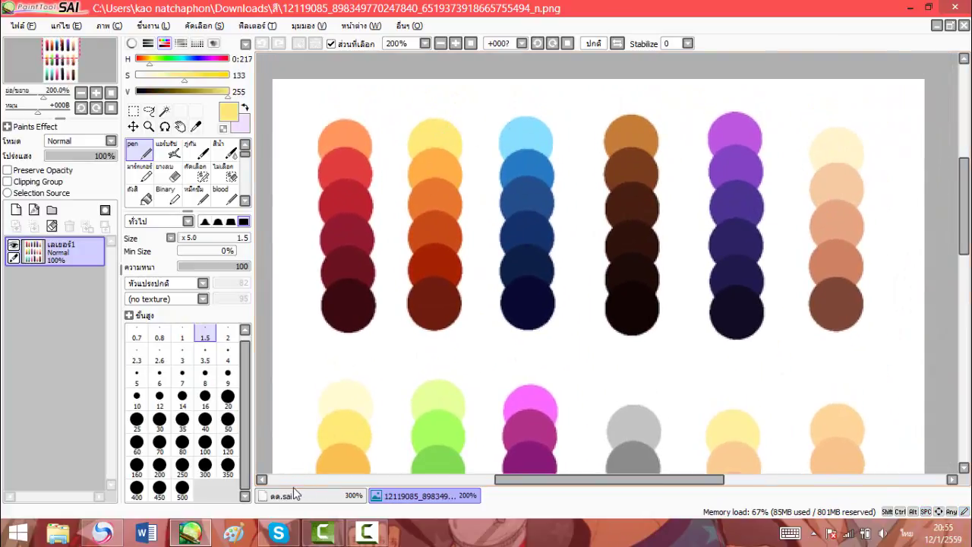
Step: Back in the character drawing, paint the selected hair yellow on layer เลเยอร์22 with the pen at size 80, and clear the selection
{"action": "left_click", "coordinate": [295, 494]}
{"action": "left_click", "coordinate": [205, 419]}
{"action": "left_click", "coordinate": [345, 220]}
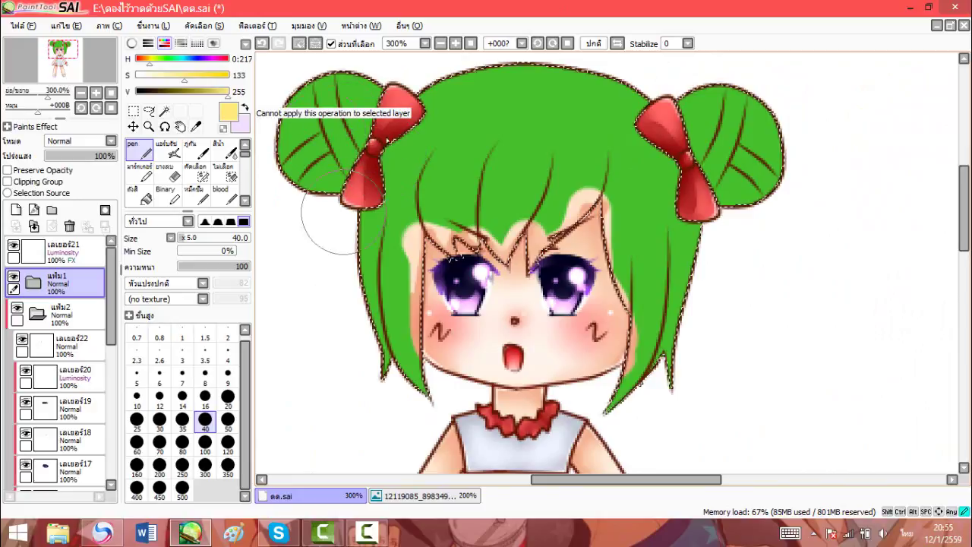
{"action": "left_click", "coordinate": [68, 345]}
{"action": "left_click", "coordinate": [182, 464]}
{"action": "left_click", "coordinate": [182, 442]}
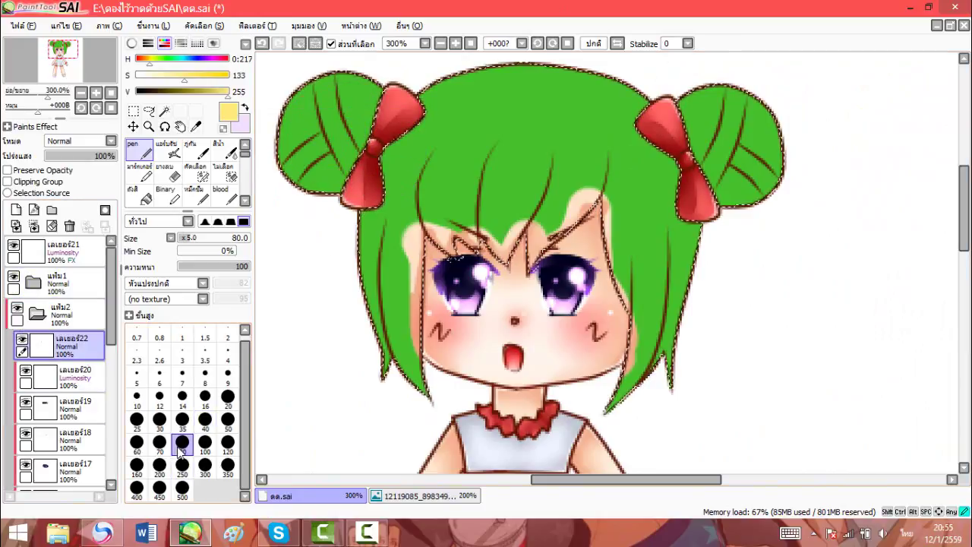
{"action": "mouse_move", "coordinate": [408, 112]}
{"action": "left_mouse_down"}
{"action": "mouse_move", "coordinate": [383, 282]}
{"action": "mouse_move", "coordinate": [406, 125]}
{"action": "mouse_move", "coordinate": [550, 304]}
{"action": "mouse_move", "coordinate": [720, 382]}
{"action": "mouse_move", "coordinate": [560, 366]}
{"action": "left_mouse_up"}
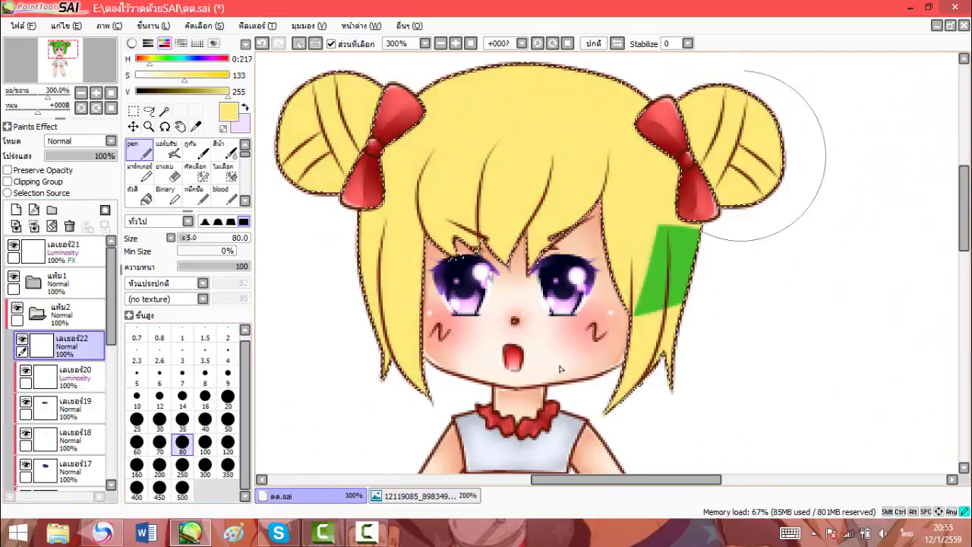
{"action": "left_click_drag", "start_coordinate": [744, 156], "coordinate": [668, 273]}
{"action": "left_click", "coordinate": [306, 48]}
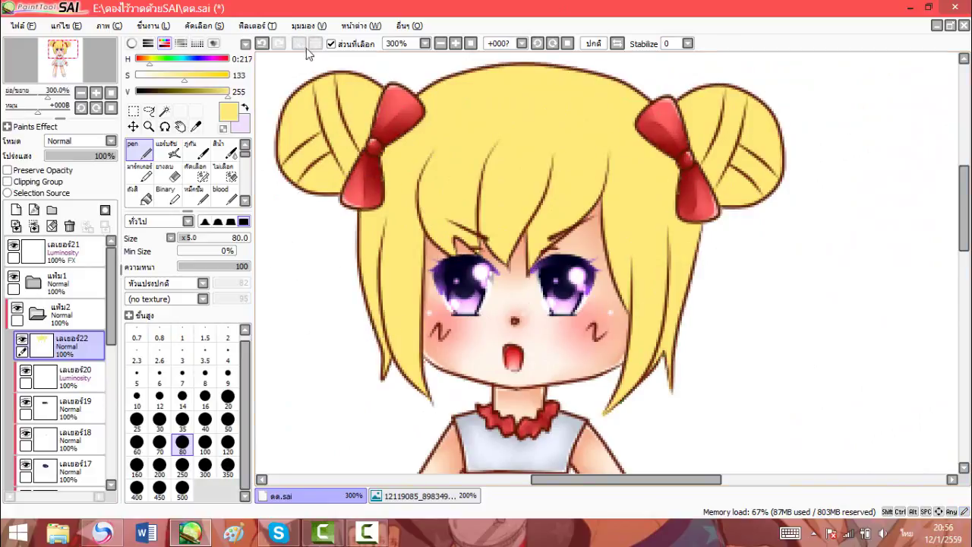
{"action": "left_click_drag", "start_coordinate": [575, 188], "coordinate": [587, 158]}
{"action": "scroll", "coordinate": [624, 117], "scroll_direction": "down", "scroll_amount": 3}
{"action": "scroll", "coordinate": [587, 159], "scroll_direction": "up", "scroll_amount": 3}
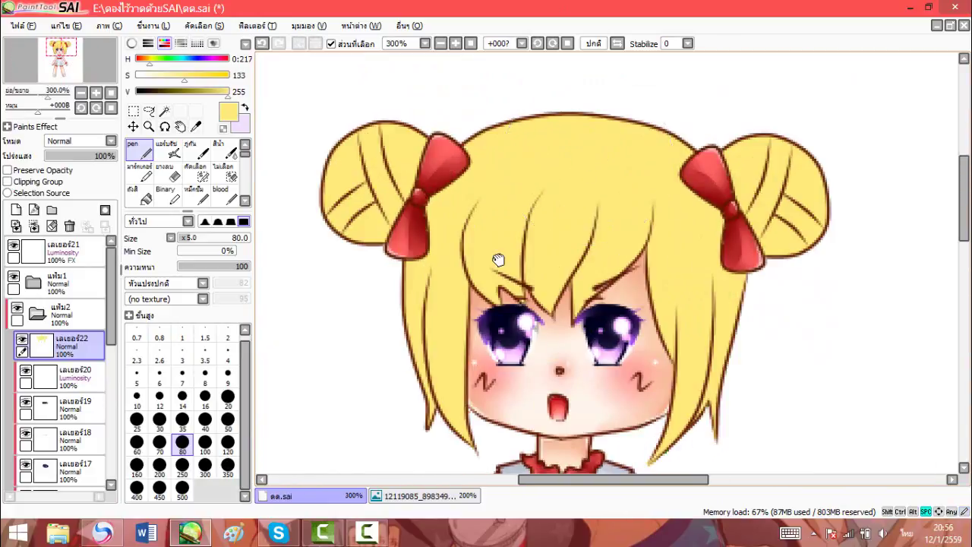
{"action": "left_click_drag", "start_coordinate": [497, 259], "coordinate": [511, 235]}
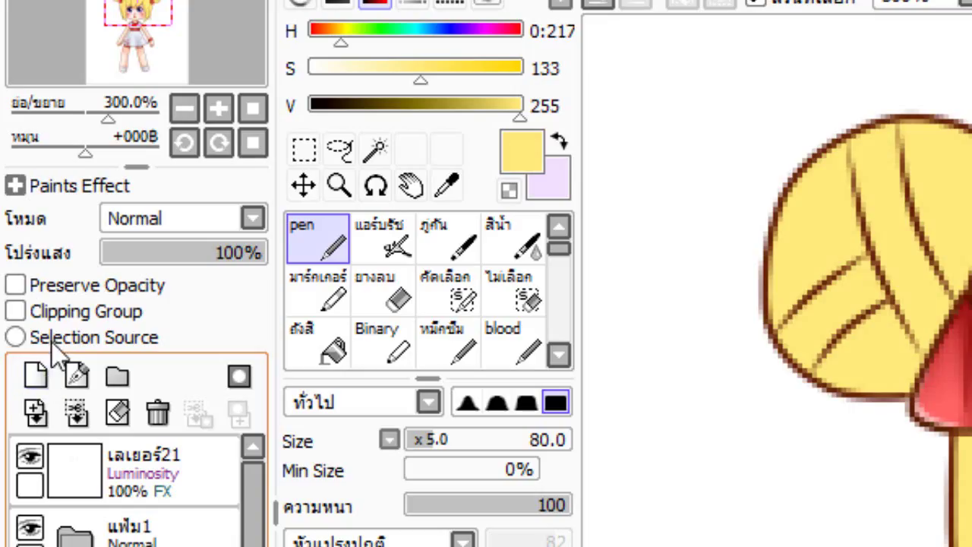
{"action": "left_click", "coordinate": [19, 184]}
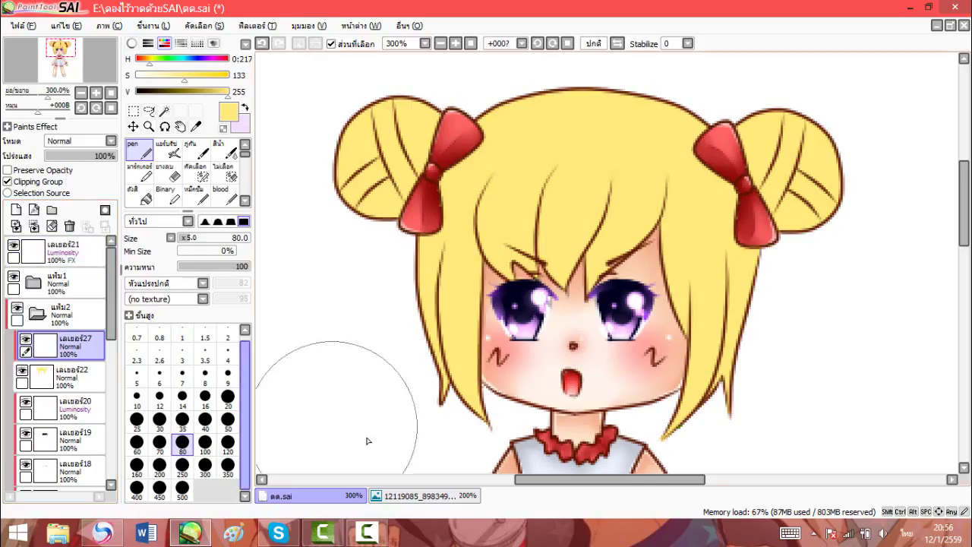
{"action": "left_click_drag", "start_coordinate": [530, 304], "coordinate": [433, 302]}
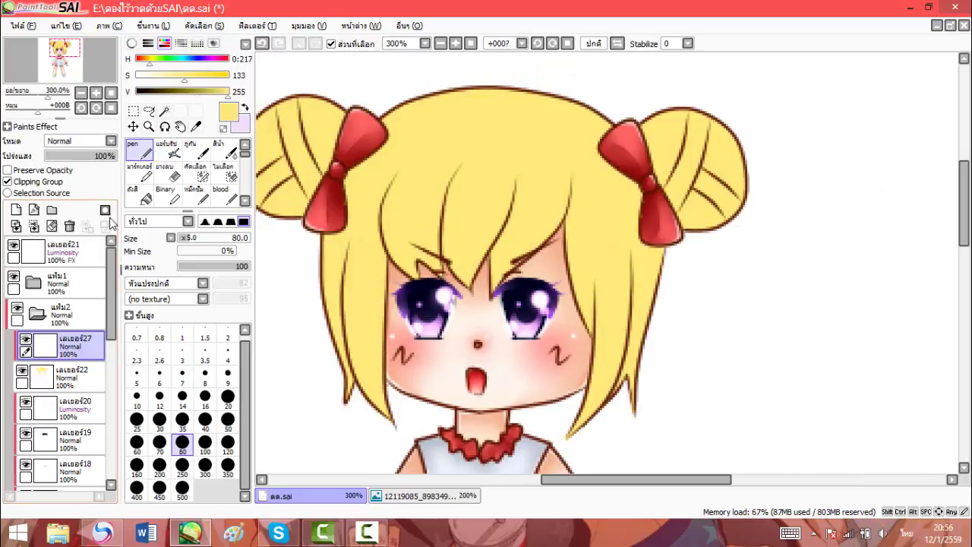
{"action": "left_click", "coordinate": [70, 225]}
Step: Add a linework layer directly above the yellow hair layer เลเยอร์22
{"action": "left_click", "coordinate": [33, 210]}
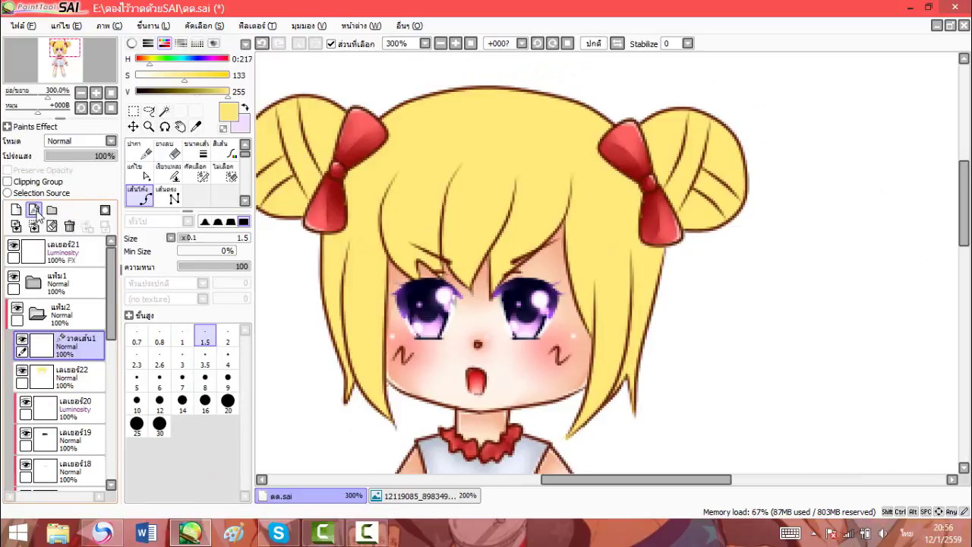
Step: Clip the linework layer to the yellow hair and pick the light orange, second from the top of the yellow-to-brown swatch column
{"action": "left_click", "coordinate": [28, 182]}
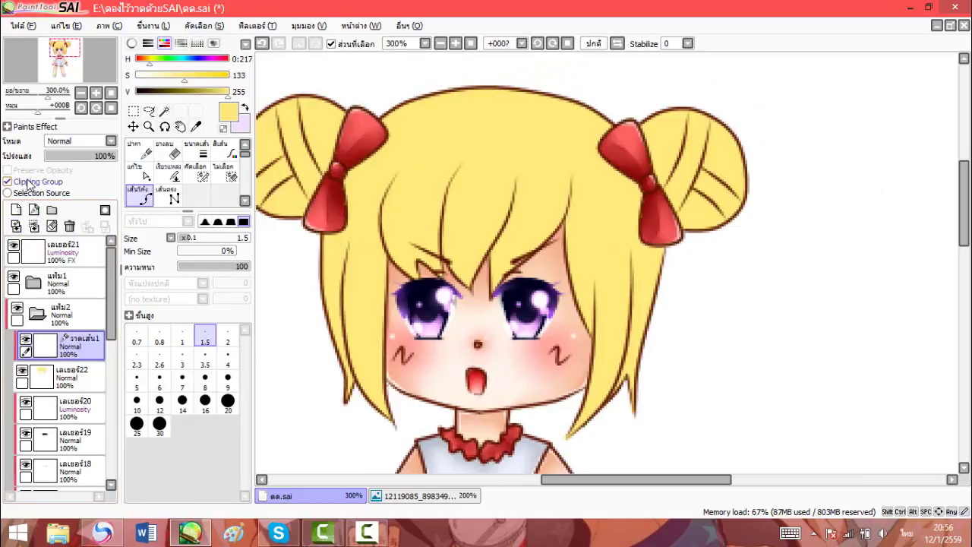
{"action": "left_click", "coordinate": [414, 495]}
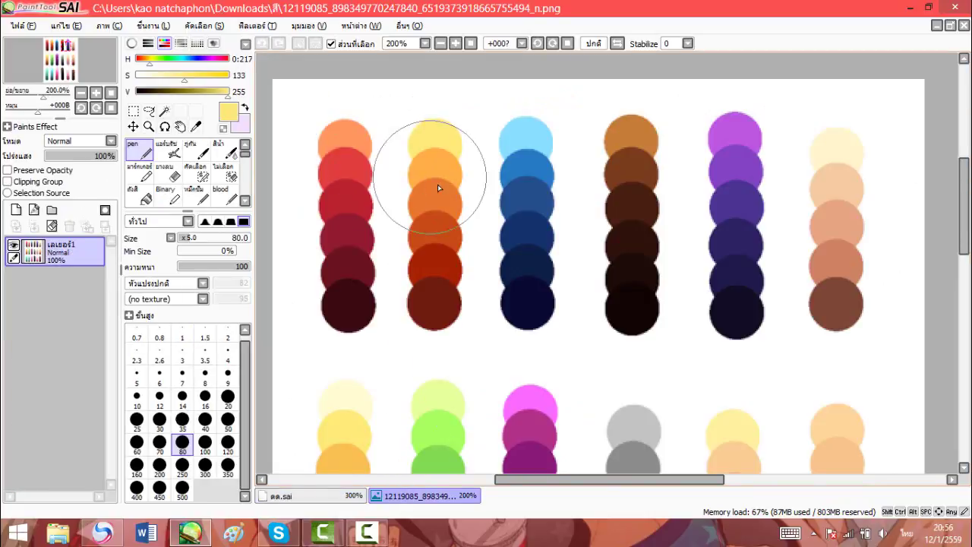
{"action": "left_click", "coordinate": [437, 187], "text": "alt"}
{"action": "left_click", "coordinate": [433, 163], "text": "alt"}
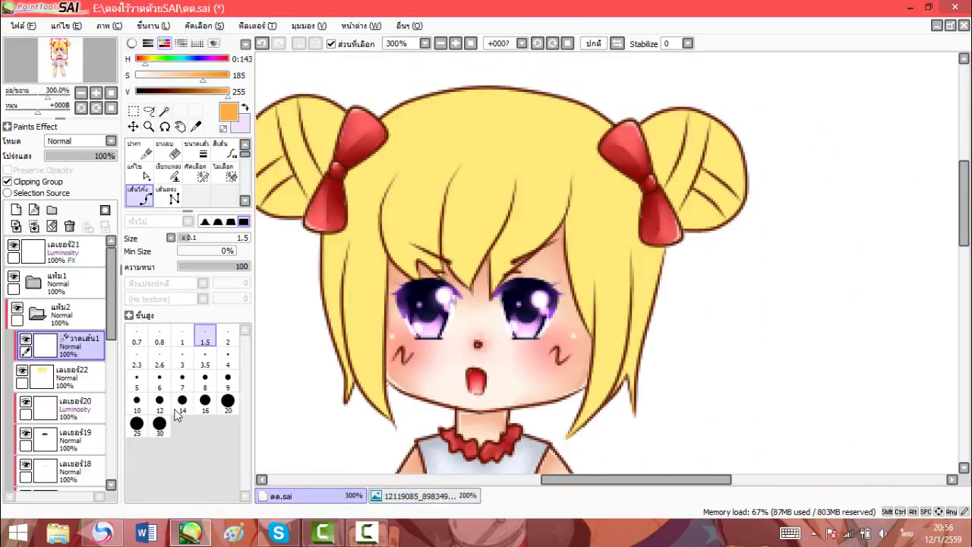
Step: Back in the character drawing, draw size 8 orange shading curves along the crown outline and down the left side locks
{"action": "left_click", "coordinate": [281, 495]}
{"action": "left_click", "coordinate": [202, 382]}
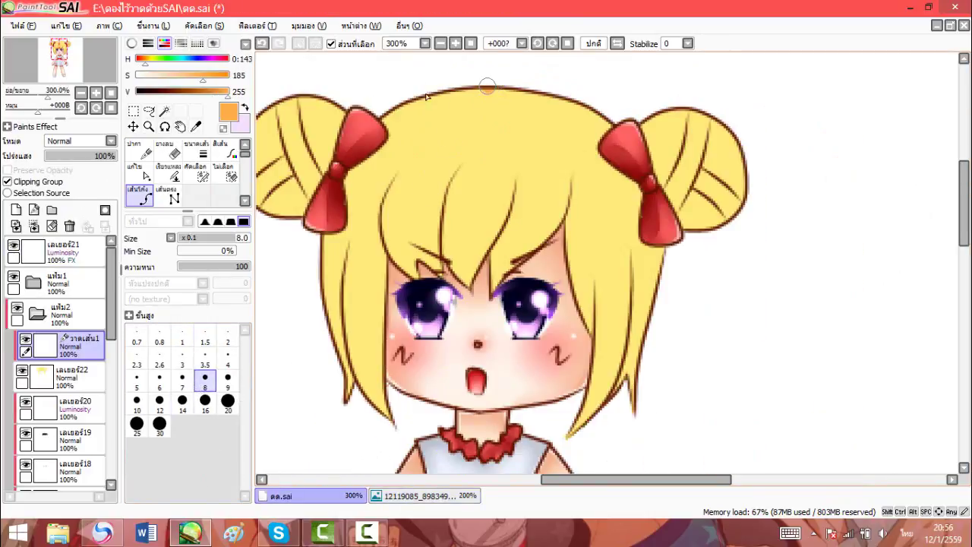
{"action": "mouse_move", "coordinate": [486, 86]}
{"action": "left_mouse_down"}
{"action": "mouse_move", "coordinate": [428, 89]}
{"action": "mouse_move", "coordinate": [383, 115]}
{"action": "left_mouse_up"}
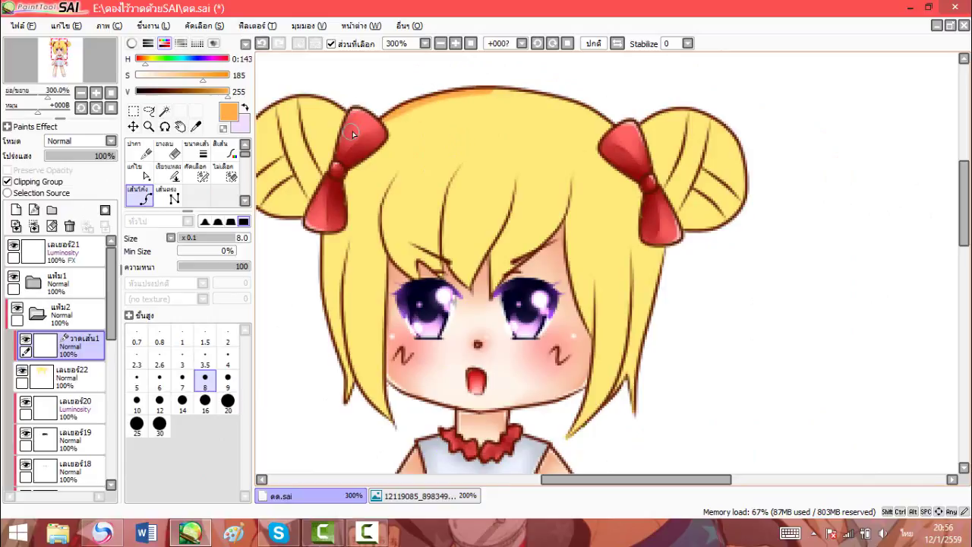
{"action": "left_click", "coordinate": [486, 83]}
{"action": "key", "text": "ctrl+z"}
{"action": "left_click", "coordinate": [482, 86]}
{"action": "mouse_move", "coordinate": [502, 85]}
{"action": "left_mouse_down"}
{"action": "mouse_move", "coordinate": [544, 88]}
{"action": "mouse_move", "coordinate": [604, 116]}
{"action": "left_mouse_up"}
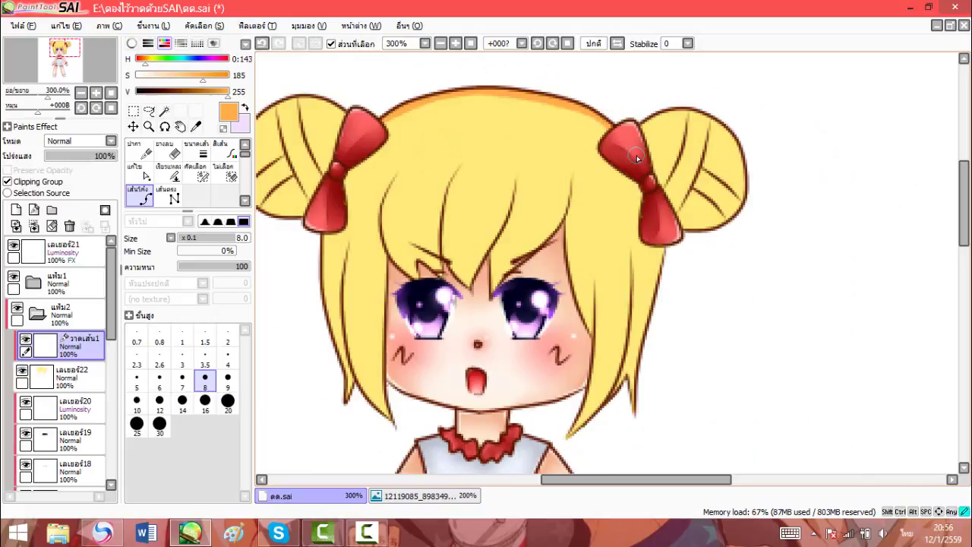
{"action": "mouse_move", "coordinate": [488, 83]}
{"action": "left_mouse_down"}
{"action": "mouse_move", "coordinate": [429, 105]}
{"action": "mouse_move", "coordinate": [387, 140]}
{"action": "mouse_move", "coordinate": [342, 227]}
{"action": "mouse_move", "coordinate": [325, 303]}
{"action": "mouse_move", "coordinate": [351, 408]}
{"action": "left_mouse_up"}
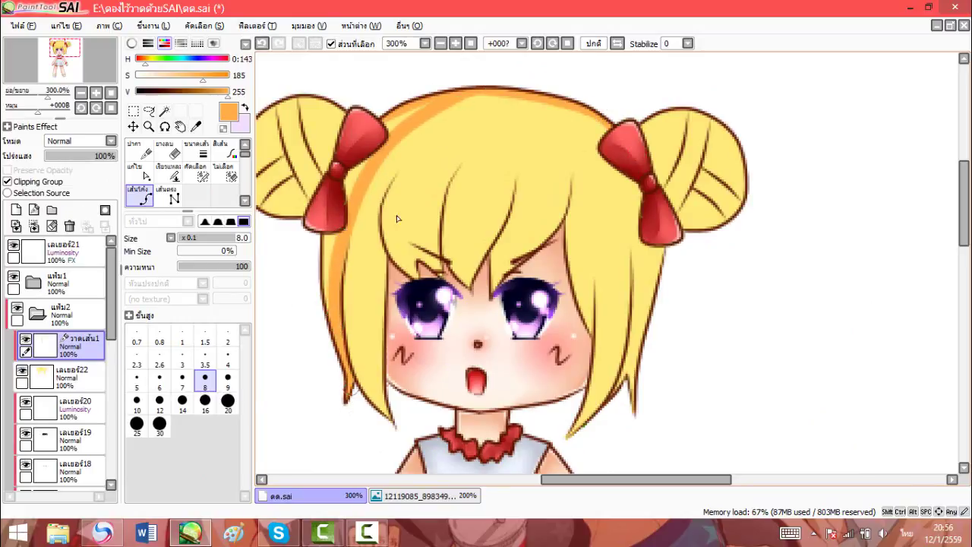
{"action": "mouse_move", "coordinate": [469, 96]}
{"action": "left_mouse_down"}
{"action": "mouse_move", "coordinate": [418, 161]}
{"action": "mouse_move", "coordinate": [380, 183]}
{"action": "mouse_move", "coordinate": [373, 336]}
{"action": "mouse_move", "coordinate": [386, 416]}
{"action": "left_mouse_up"}
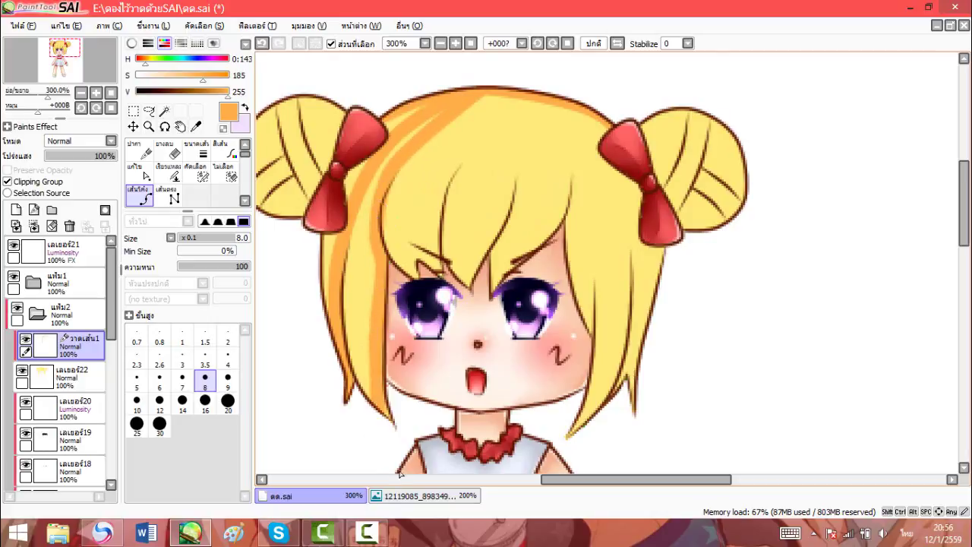
Step: Draw an orange curve from the crown down the right outer lock and adjust its bend
{"action": "left_click_drag", "start_coordinate": [508, 196], "coordinate": [469, 237]}
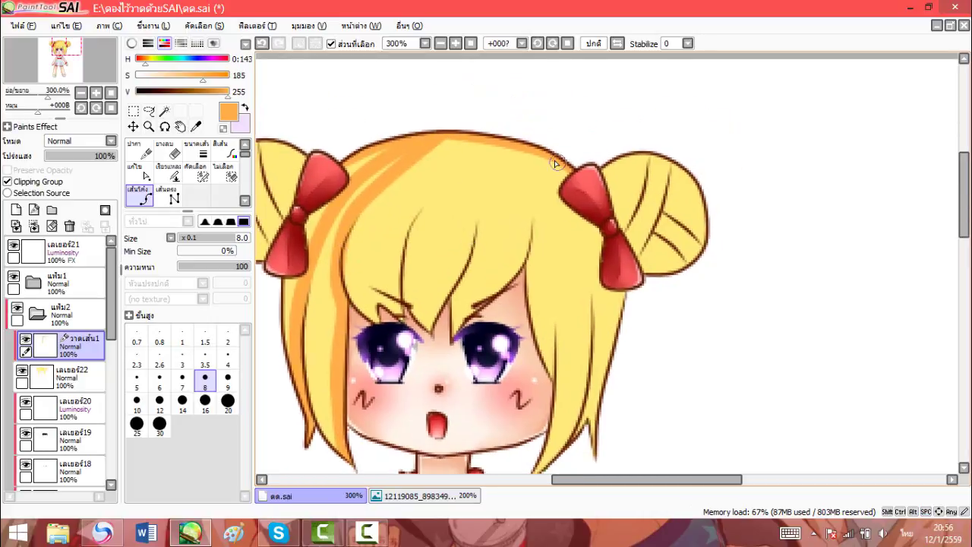
{"action": "left_click_drag", "start_coordinate": [555, 164], "coordinate": [570, 180]}
{"action": "left_click", "coordinate": [510, 148]}
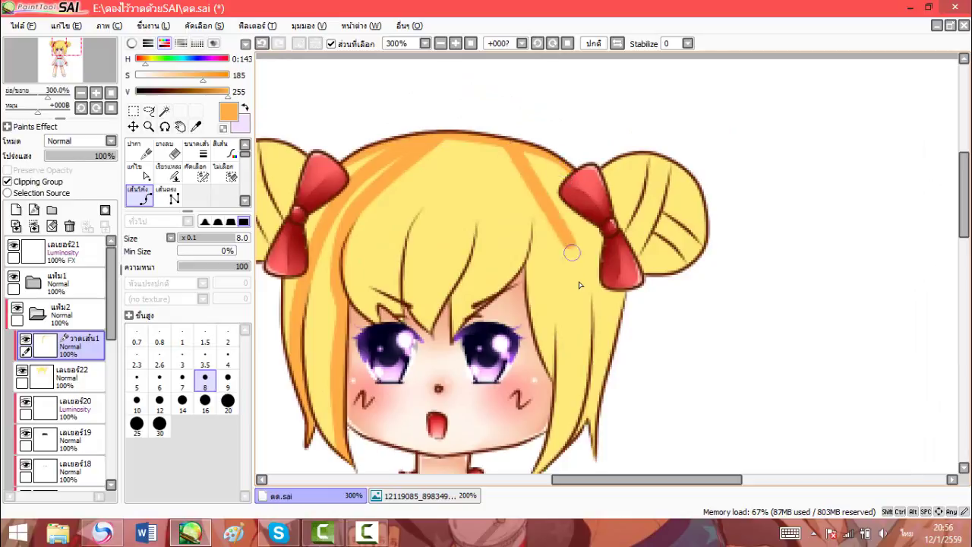
{"action": "left_click", "coordinate": [590, 276]}
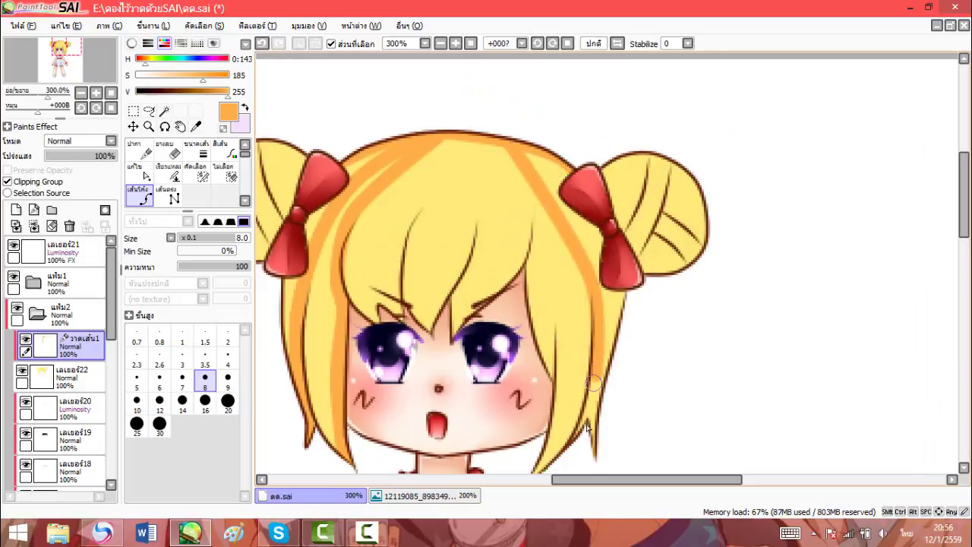
{"action": "left_click_drag", "start_coordinate": [592, 382], "coordinate": [575, 456]}
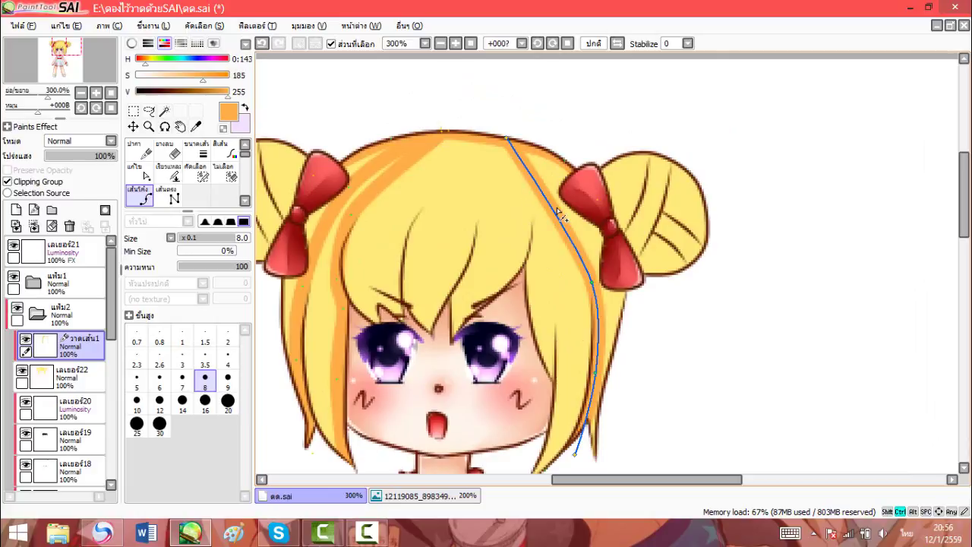
{"action": "left_click_drag", "start_coordinate": [560, 217], "coordinate": [568, 208]}
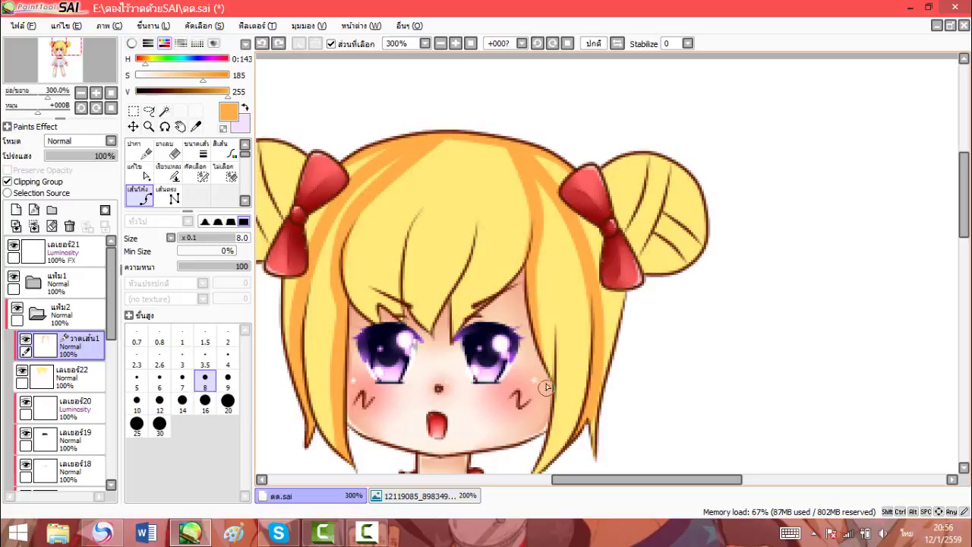
Step: Add orange shading curves along the right inner lock beside the face
{"action": "mouse_move", "coordinate": [546, 387]}
{"action": "left_mouse_down"}
{"action": "mouse_move", "coordinate": [574, 252]}
{"action": "mouse_move", "coordinate": [563, 343]}
{"action": "left_mouse_up"}
{"action": "left_click", "coordinate": [575, 223]}
{"action": "left_click_drag", "start_coordinate": [579, 238], "coordinate": [583, 277]}
{"action": "left_click_drag", "start_coordinate": [587, 203], "coordinate": [584, 272]}
Step: Draw orange curves from the crown along the strand lines of the fringe to its pointed tips, redoing the first one
{"action": "left_click_drag", "start_coordinate": [477, 251], "coordinate": [567, 300]}
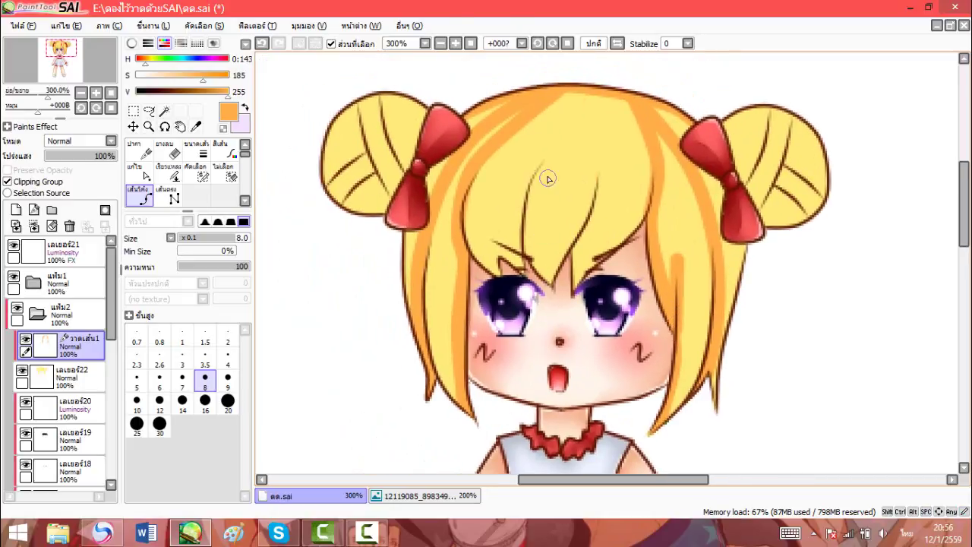
{"action": "mouse_move", "coordinate": [575, 89]}
{"action": "left_mouse_down"}
{"action": "mouse_move", "coordinate": [522, 184]}
{"action": "mouse_move", "coordinate": [517, 249]}
{"action": "left_mouse_up"}
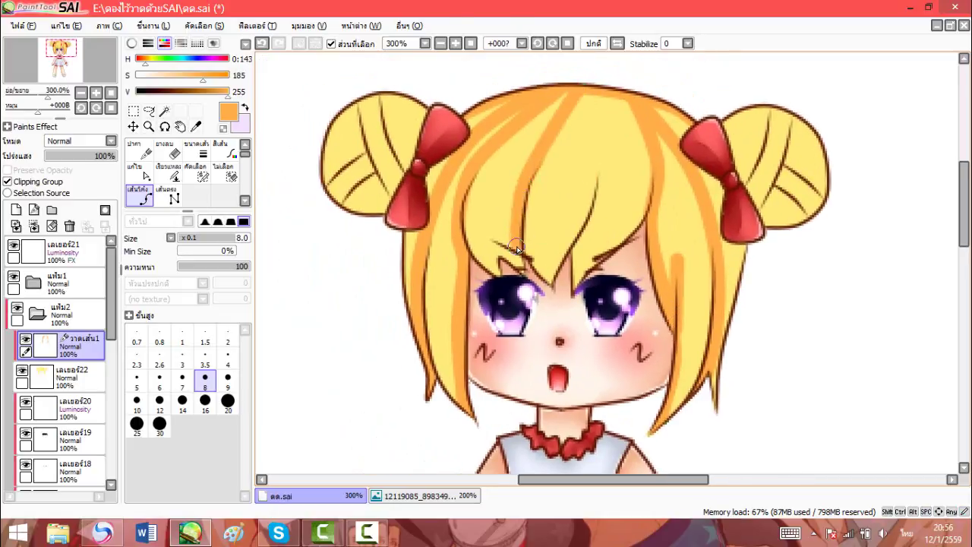
{"action": "key", "text": "ctrl+z"}
{"action": "left_click_drag", "start_coordinate": [461, 202], "coordinate": [472, 247]}
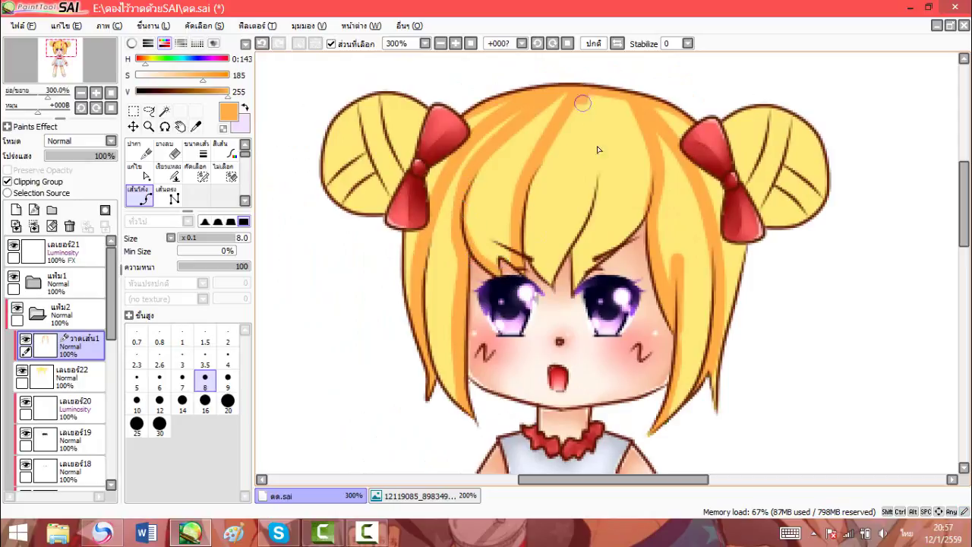
{"action": "mouse_move", "coordinate": [582, 103]}
{"action": "left_mouse_down"}
{"action": "mouse_move", "coordinate": [599, 160]}
{"action": "mouse_move", "coordinate": [595, 214]}
{"action": "mouse_move", "coordinate": [575, 258]}
{"action": "mouse_move", "coordinate": [579, 297]}
{"action": "mouse_move", "coordinate": [622, 189]}
{"action": "left_mouse_up"}
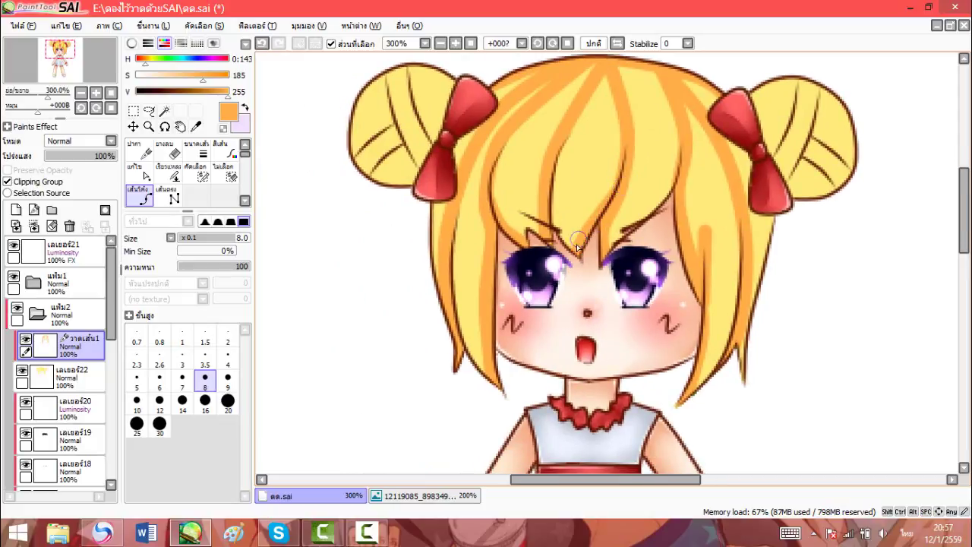
{"action": "left_click", "coordinate": [578, 249]}
Step: Shade the strands of the right hair bun with orange curves
{"action": "left_click_drag", "start_coordinate": [516, 138], "coordinate": [499, 219]}
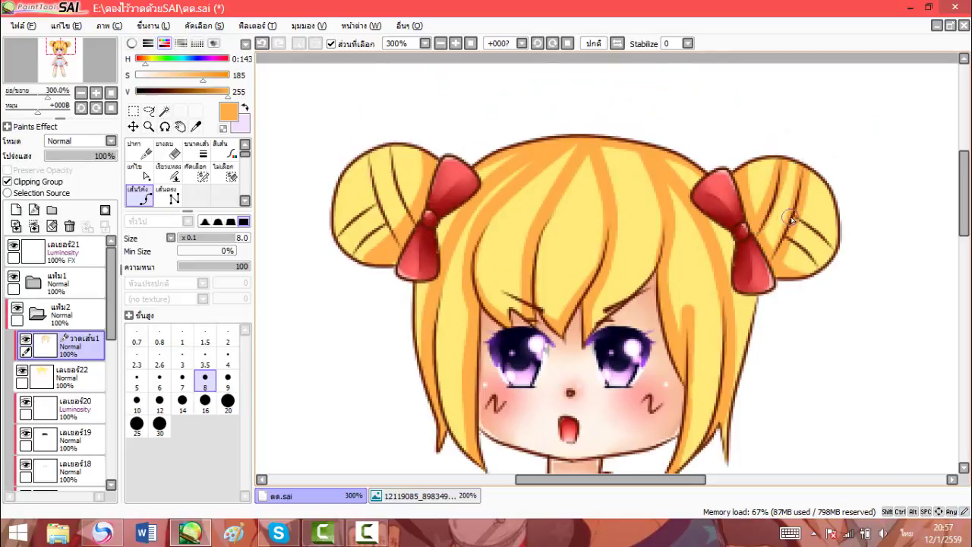
{"action": "mouse_move", "coordinate": [789, 218]}
{"action": "left_mouse_down"}
{"action": "mouse_move", "coordinate": [835, 254]}
{"action": "mouse_move", "coordinate": [829, 278]}
{"action": "left_mouse_up"}
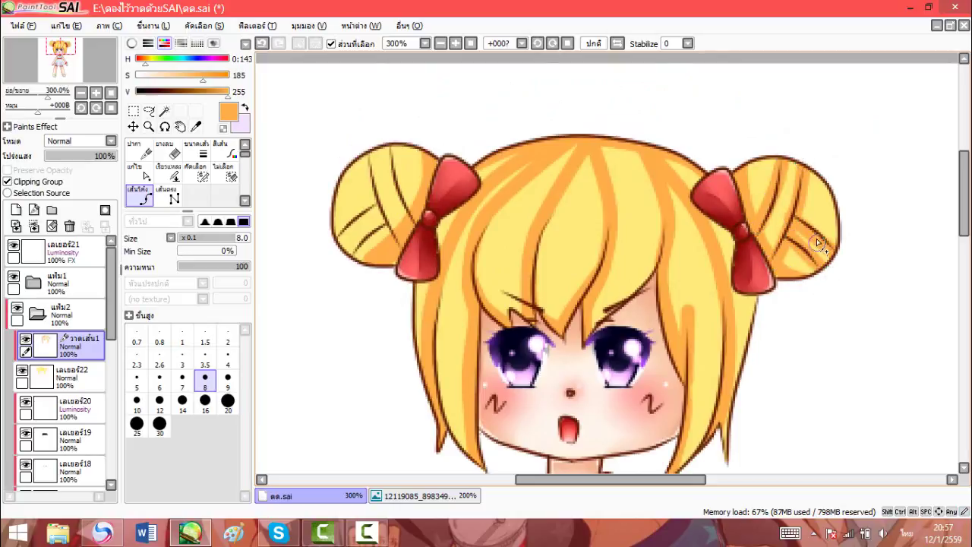
{"action": "key", "text": "ctrl"}
Step: Undo the last curve and draw an orange curve on the left outer lock below the bow
{"action": "left_click_drag", "start_coordinate": [575, 233], "coordinate": [612, 204]}
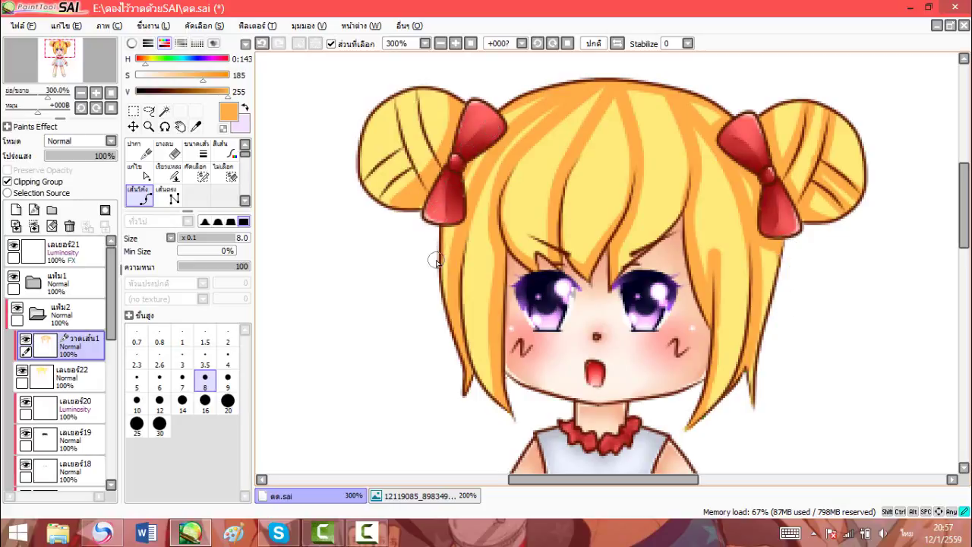
{"action": "key", "text": "ctrl+z"}
{"action": "double_click", "coordinate": [441, 226]}
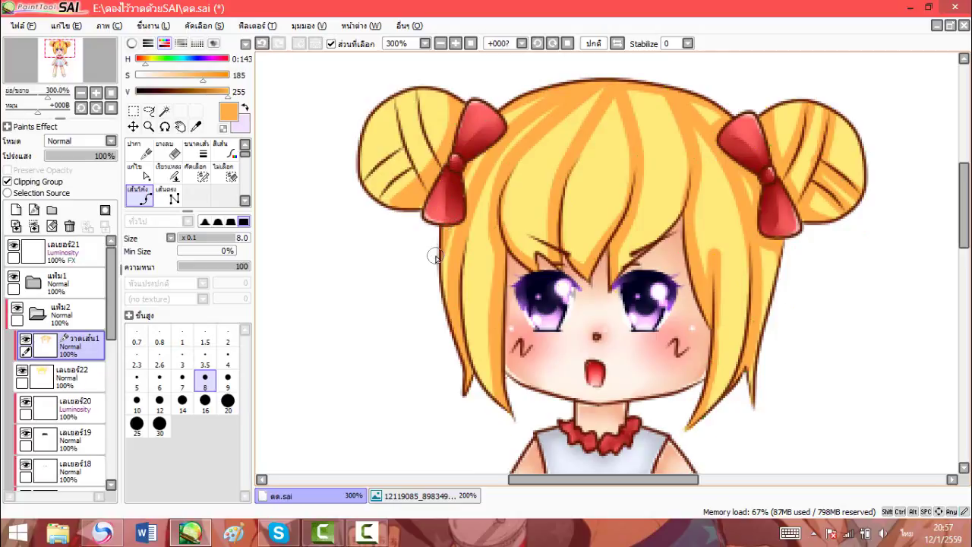
Step: Add orange curves from the crown around the right and left outer edges of the fringe
{"action": "scroll", "coordinate": [621, 253], "scroll_direction": "down", "scroll_amount": 2}
{"action": "scroll", "coordinate": [621, 256], "scroll_direction": "up", "scroll_amount": 3}
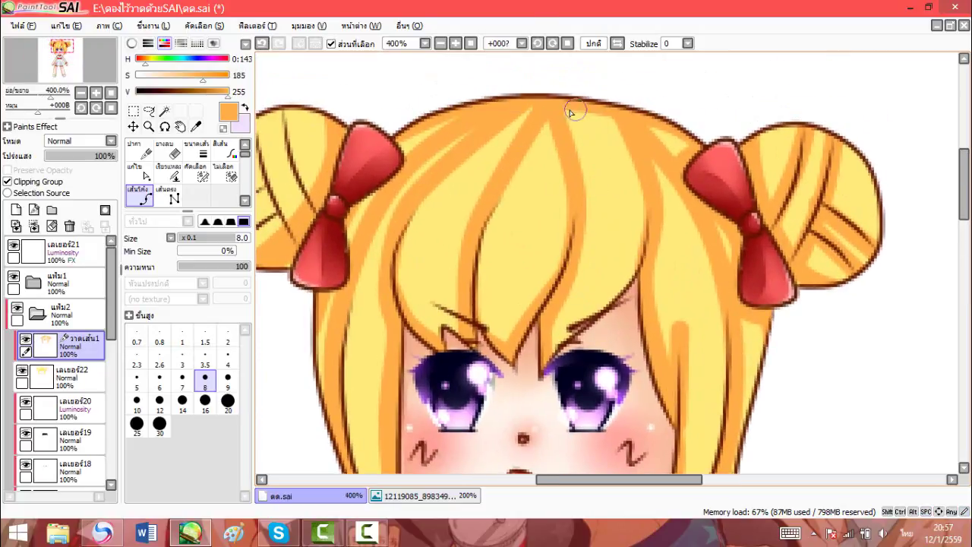
{"action": "left_click", "coordinate": [642, 251]}
{"action": "double_click", "coordinate": [614, 318]}
{"action": "key", "text": "space"}
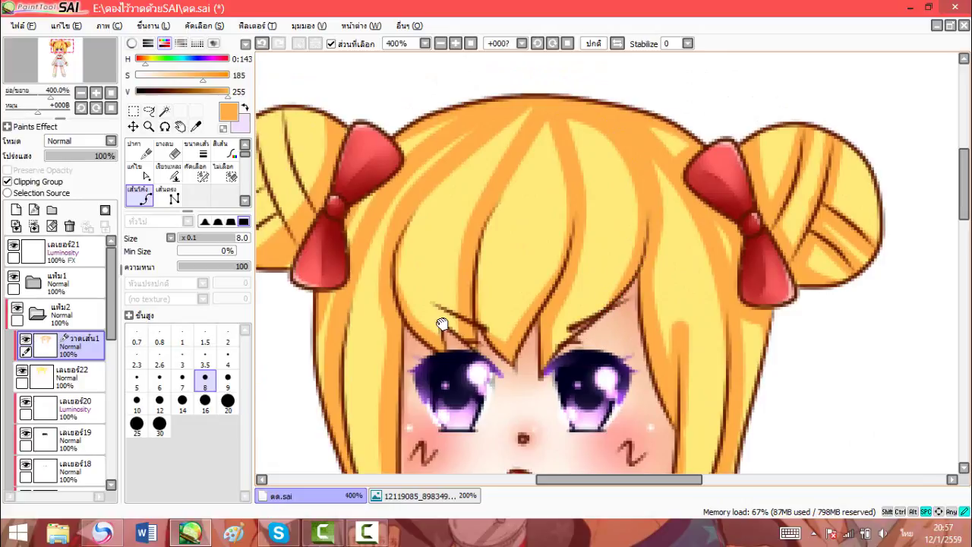
{"action": "left_click_drag", "start_coordinate": [442, 324], "coordinate": [480, 249]}
{"action": "scroll", "coordinate": [596, 234], "scroll_direction": "down", "scroll_amount": 1}
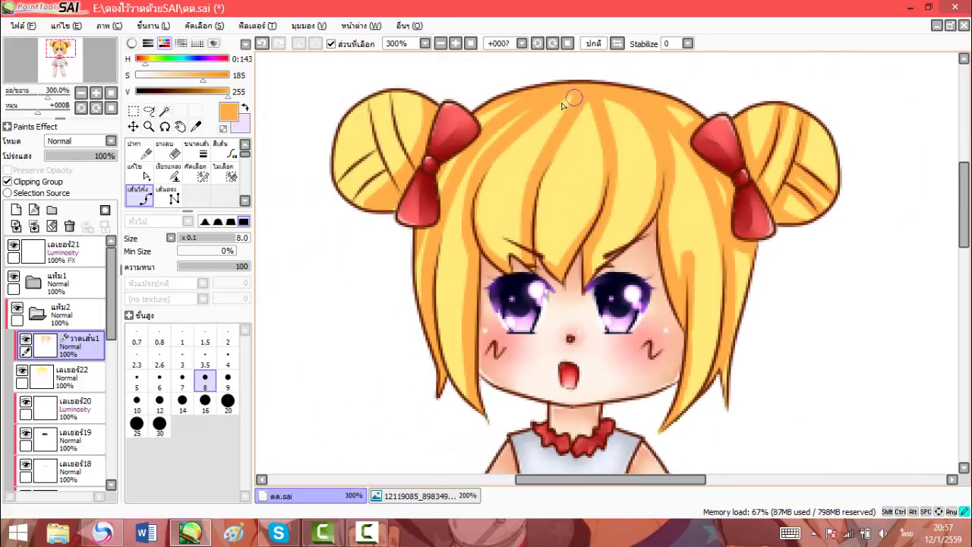
{"action": "left_click", "coordinate": [471, 197]}
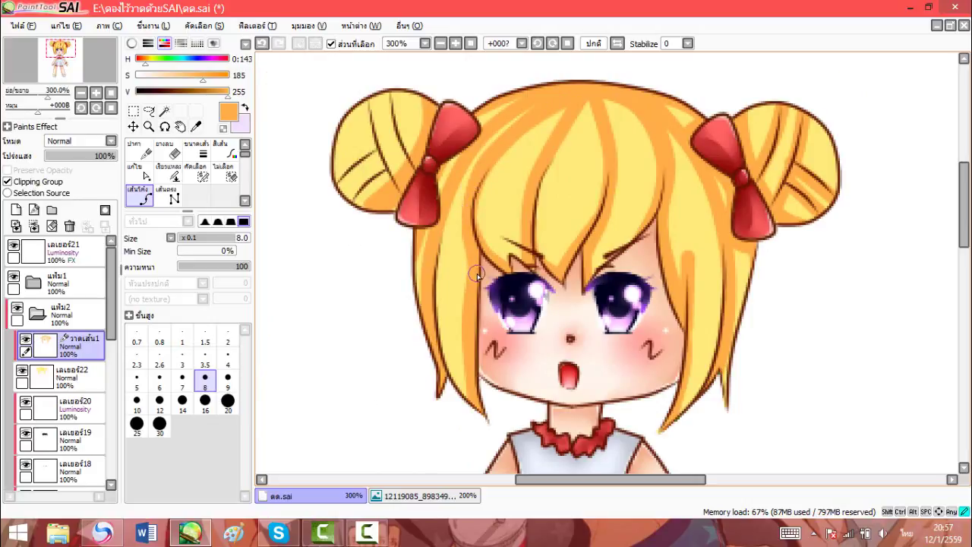
Step: Taper the orange stroke in the right inner lock by lowering the pressure of its control points
{"action": "left_click_drag", "start_coordinate": [795, 350], "coordinate": [753, 262]}
{"action": "scroll", "coordinate": [651, 173], "scroll_direction": "up", "scroll_amount": 2}
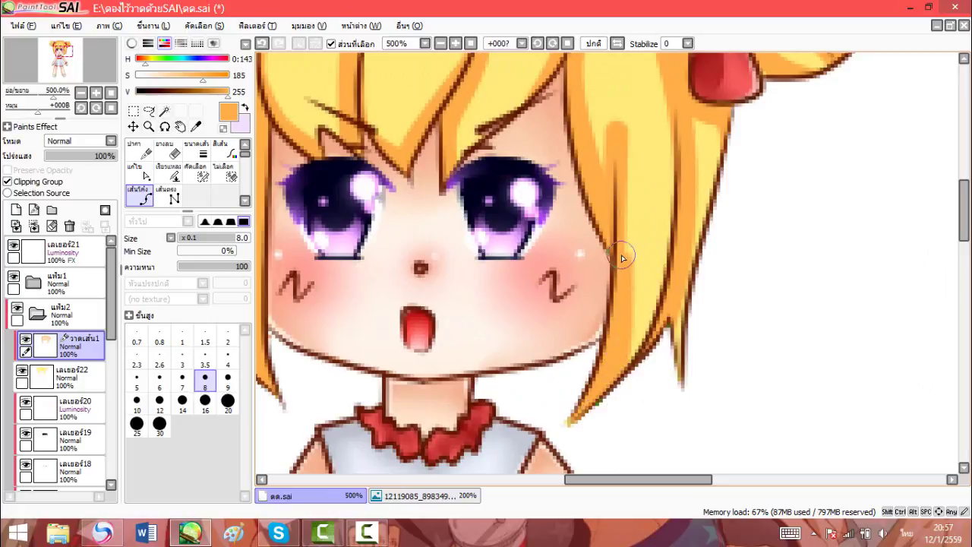
{"action": "left_click_drag", "start_coordinate": [597, 161], "coordinate": [688, 235]}
{"action": "scroll", "coordinate": [551, 251], "scroll_direction": "down", "scroll_amount": 2}
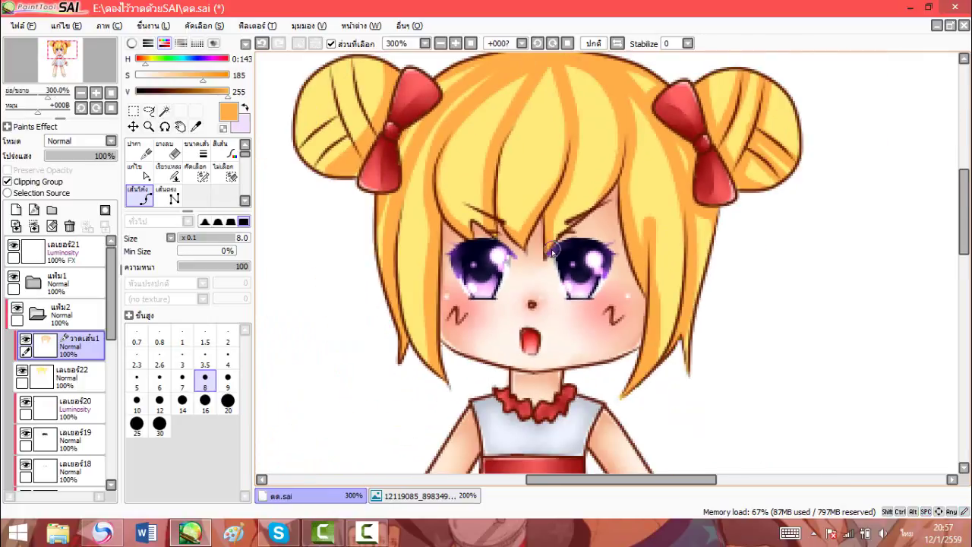
{"action": "left_click", "coordinate": [168, 172]}
{"action": "scroll", "coordinate": [615, 179], "scroll_direction": "up", "scroll_amount": 2}
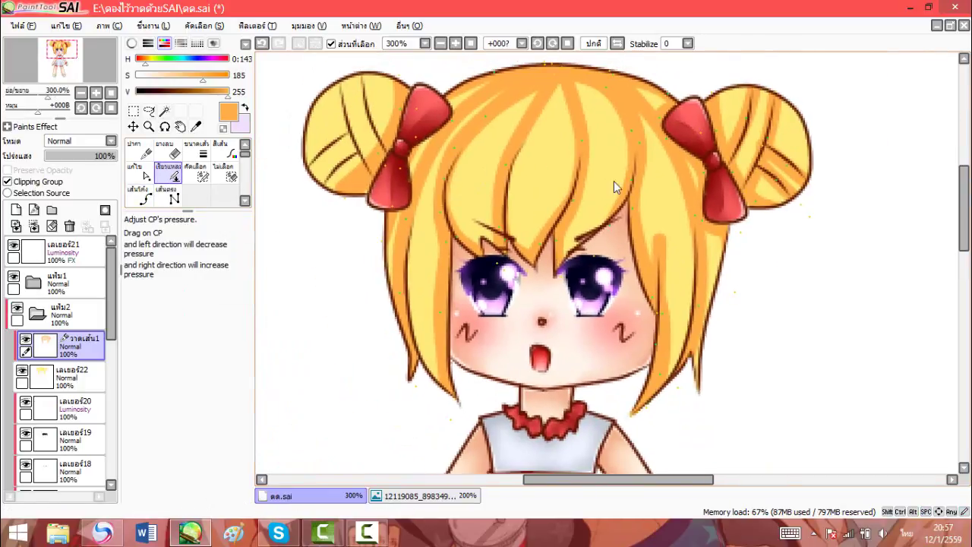
{"action": "scroll", "coordinate": [707, 368], "scroll_direction": "down", "scroll_amount": 1}
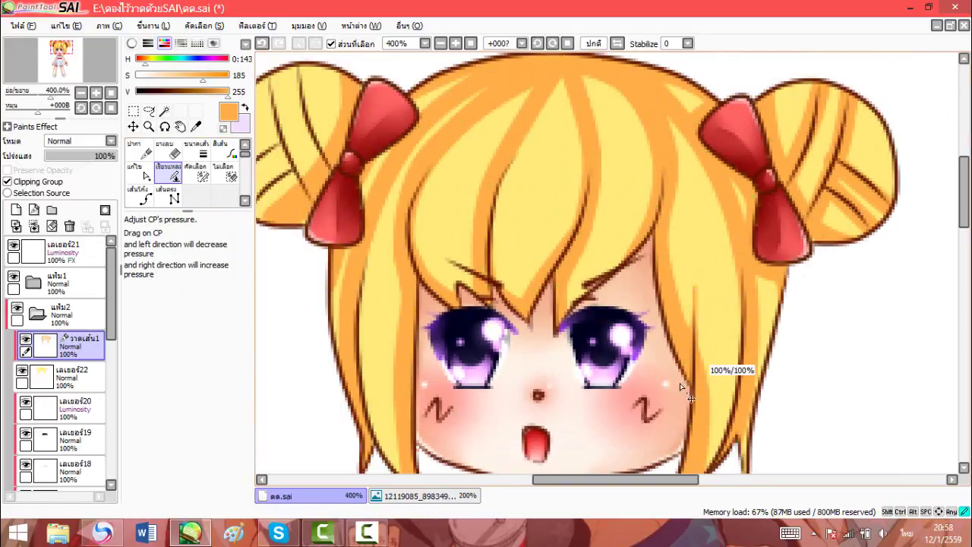
{"action": "left_click_drag", "start_coordinate": [680, 385], "coordinate": [672, 384]}
{"action": "mouse_move", "coordinate": [685, 337]}
{"action": "left_mouse_down"}
{"action": "mouse_move", "coordinate": [503, 297]}
{"action": "mouse_move", "coordinate": [664, 294]}
{"action": "left_mouse_up"}
{"action": "left_click_drag", "start_coordinate": [642, 332], "coordinate": [552, 344]}
{"action": "scroll", "coordinate": [646, 223], "scroll_direction": "down", "scroll_amount": 1}
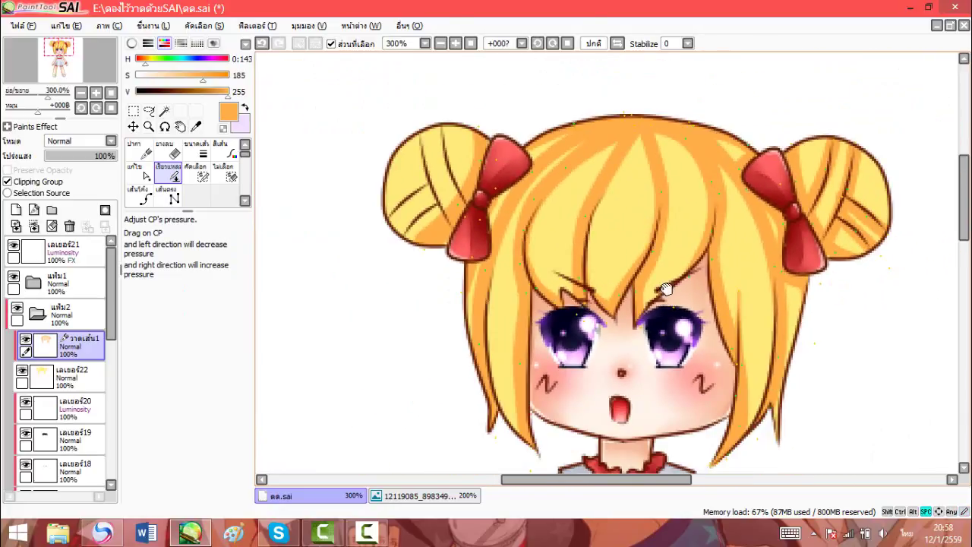
{"action": "left_click_drag", "start_coordinate": [665, 289], "coordinate": [660, 268]}
Step: Shade the strands of the left hair bun with orange curves using the curve tool at size 8
{"action": "left_click", "coordinate": [139, 195]}
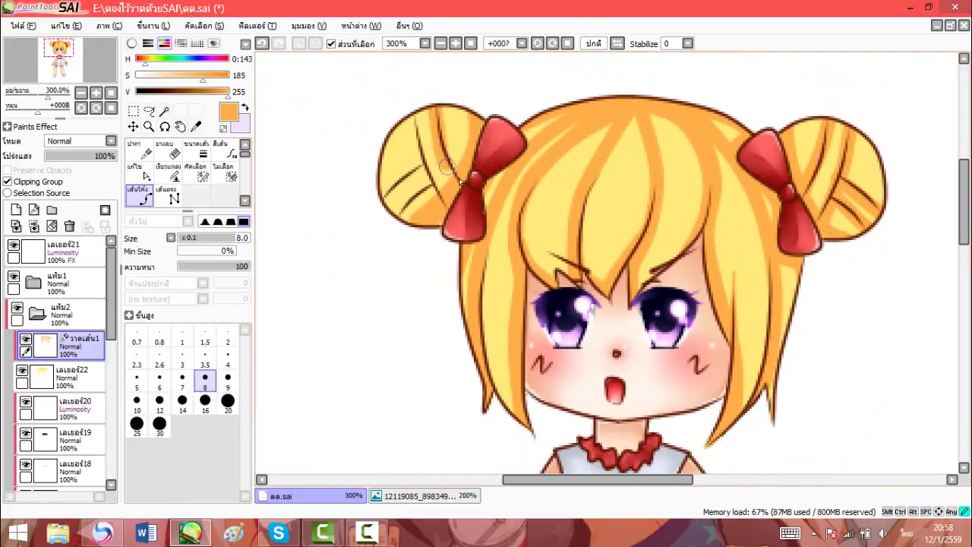
{"action": "left_click", "coordinate": [411, 112]}
{"action": "left_click", "coordinate": [421, 180]}
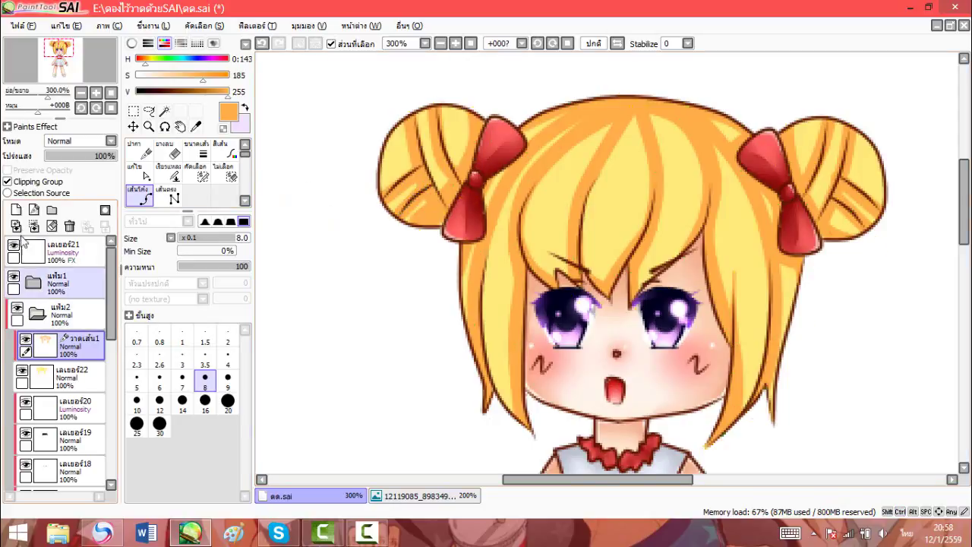
Step: Add a new layer directly above the yellow hair layer เลเยอร์22
{"action": "left_click", "coordinate": [61, 380]}
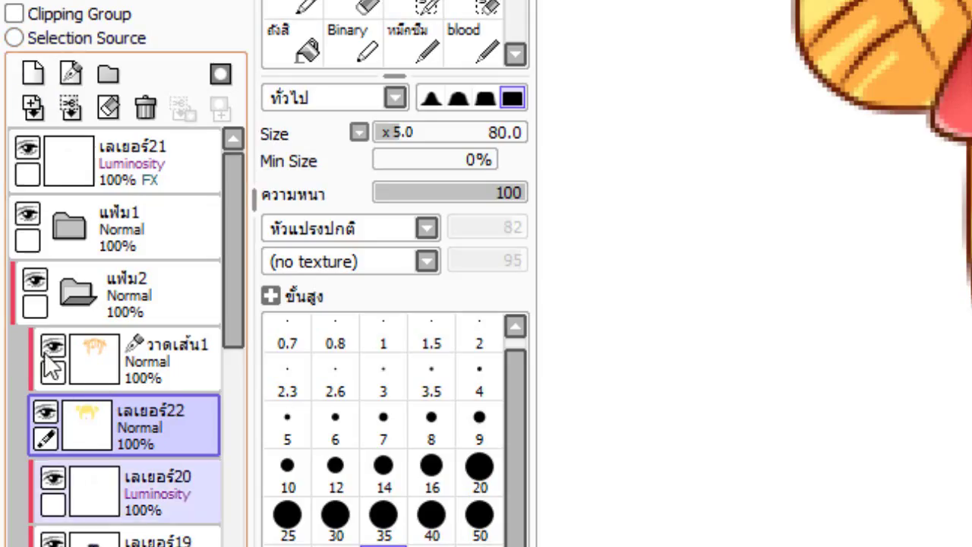
{"action": "left_click", "coordinate": [33, 74]}
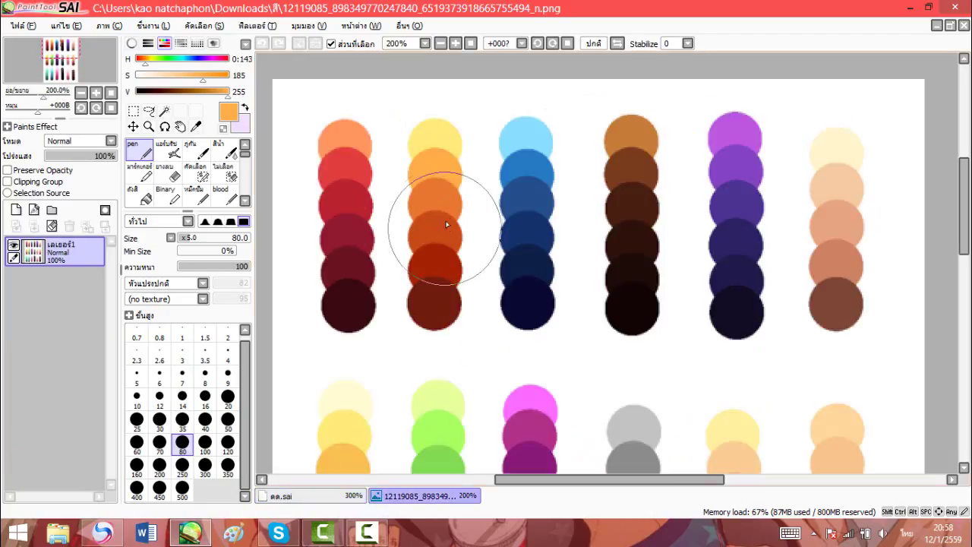
Step: Pick the darker orange, third in the yellow-to-brown swatch column, and select the airbrush in the character drawing
{"action": "right_click", "coordinate": [448, 198]}
{"action": "left_click", "coordinate": [309, 497]}
{"action": "left_click", "coordinate": [169, 150]}
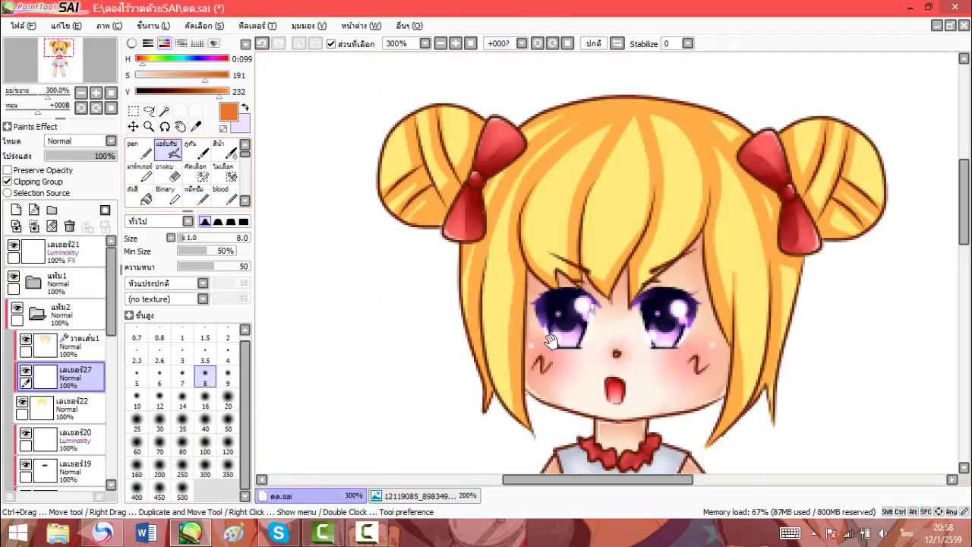
Step: Airbrush the lower ends of the hair at size 100 with the light orange picked from a hair strand
{"action": "left_click", "coordinate": [205, 445]}
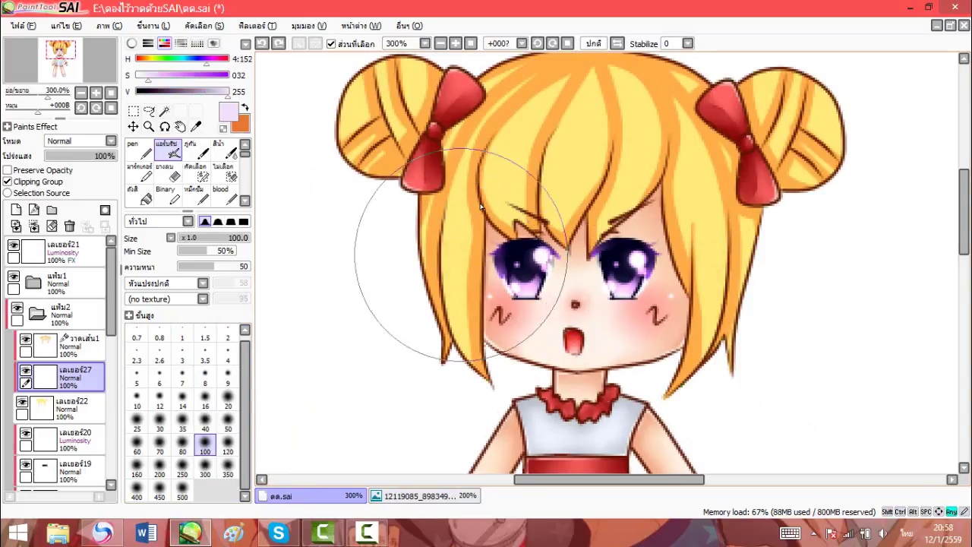
{"action": "left_click", "coordinate": [541, 174], "text": "alt"}
{"action": "left_click_drag", "start_coordinate": [384, 356], "coordinate": [782, 372]}
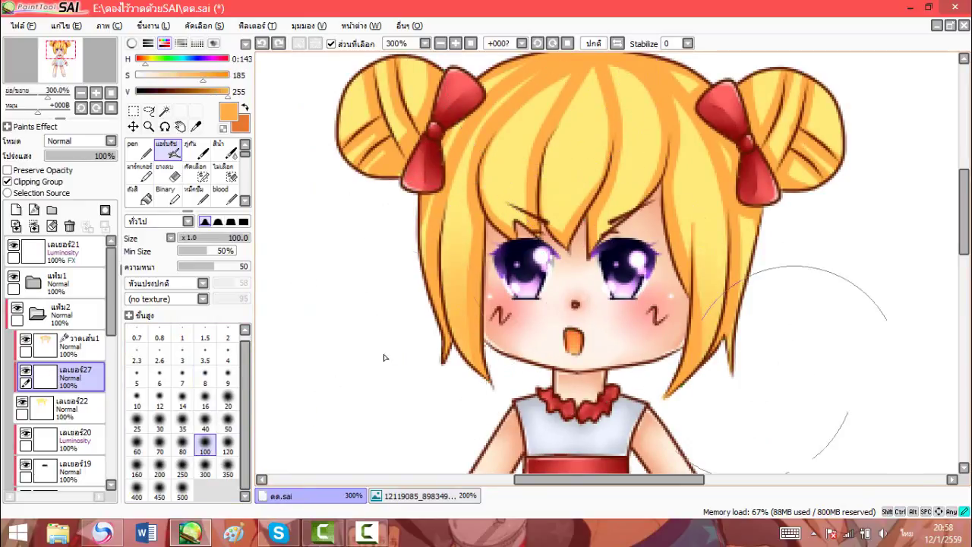
{"action": "mouse_move", "coordinate": [380, 338]}
{"action": "left_mouse_down"}
{"action": "mouse_move", "coordinate": [676, 360]}
{"action": "mouse_move", "coordinate": [762, 327]}
{"action": "left_mouse_up"}
{"action": "left_click_drag", "start_coordinate": [547, 214], "coordinate": [874, 277]}
Step: Airbrush light orange over the crown at size 100 and over both hair buns at size 40
{"action": "left_click_drag", "start_coordinate": [492, 157], "coordinate": [502, 217]}
{"action": "left_click_drag", "start_coordinate": [523, 99], "coordinate": [708, 95]}
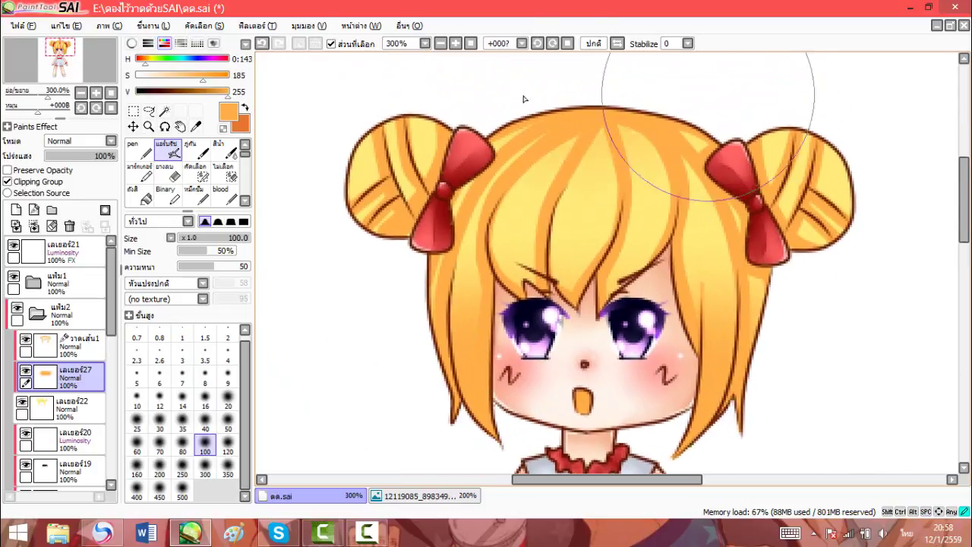
{"action": "left_click_drag", "start_coordinate": [564, 98], "coordinate": [614, 95]}
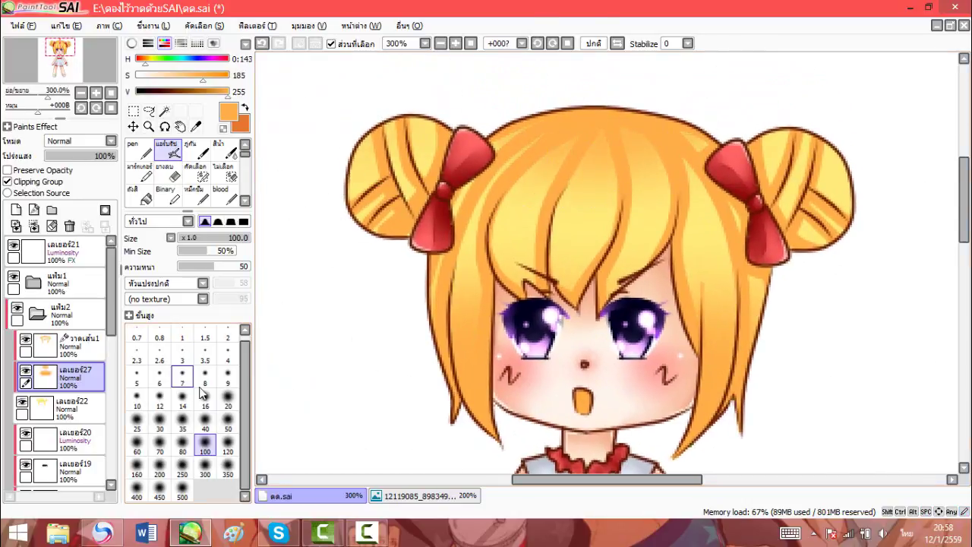
{"action": "left_click", "coordinate": [228, 397]}
{"action": "left_click", "coordinate": [206, 424]}
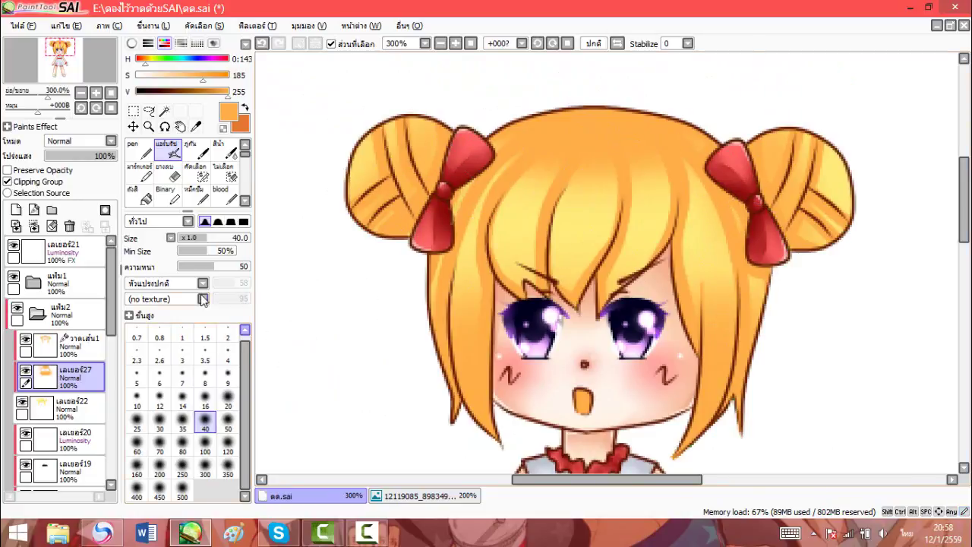
Step: Choose the blur brush เบลอ and rasterize linework layer วาดเส้น1 by merging a new empty layer down into it
{"action": "scroll", "coordinate": [190, 175], "scroll_direction": "down", "scroll_amount": 2}
{"action": "left_click", "coordinate": [224, 194]}
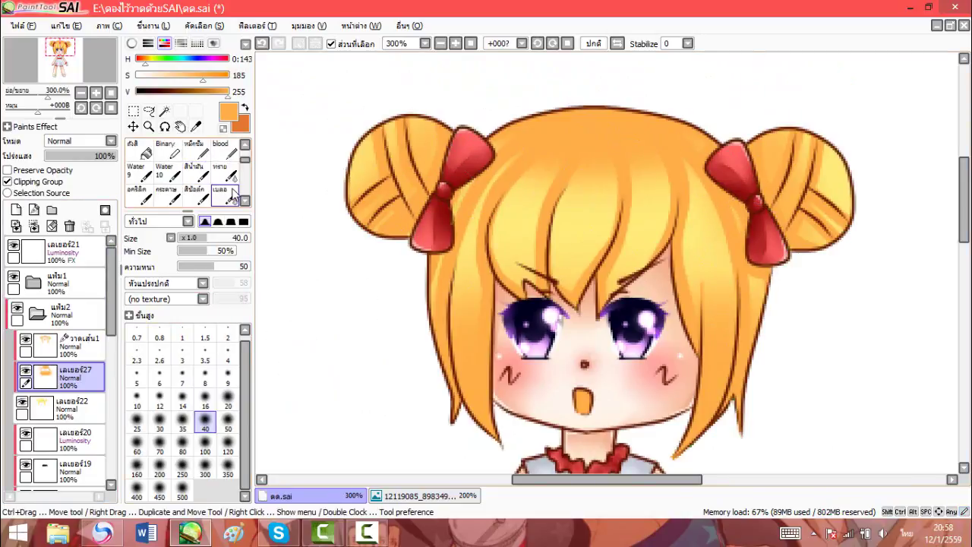
{"action": "left_click", "coordinate": [45, 348]}
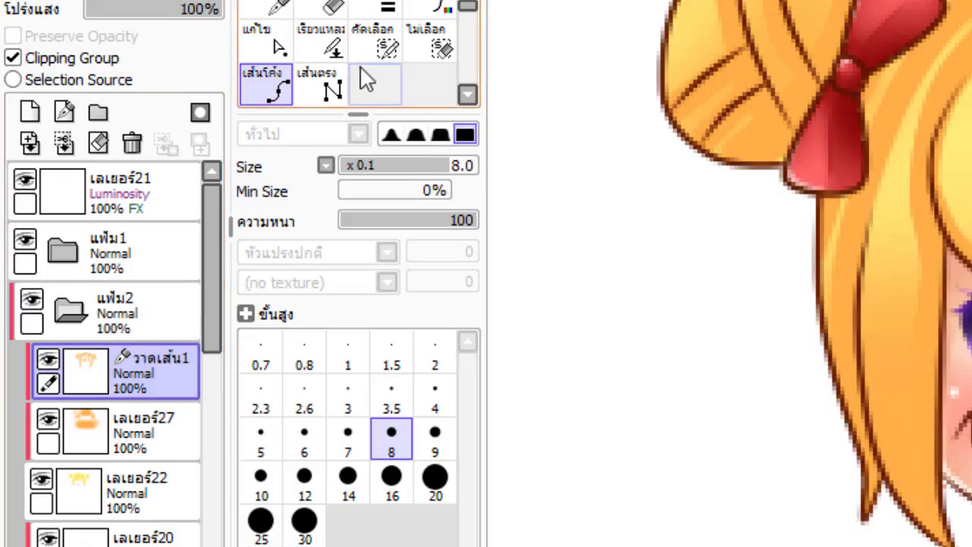
{"action": "left_click", "coordinate": [30, 112]}
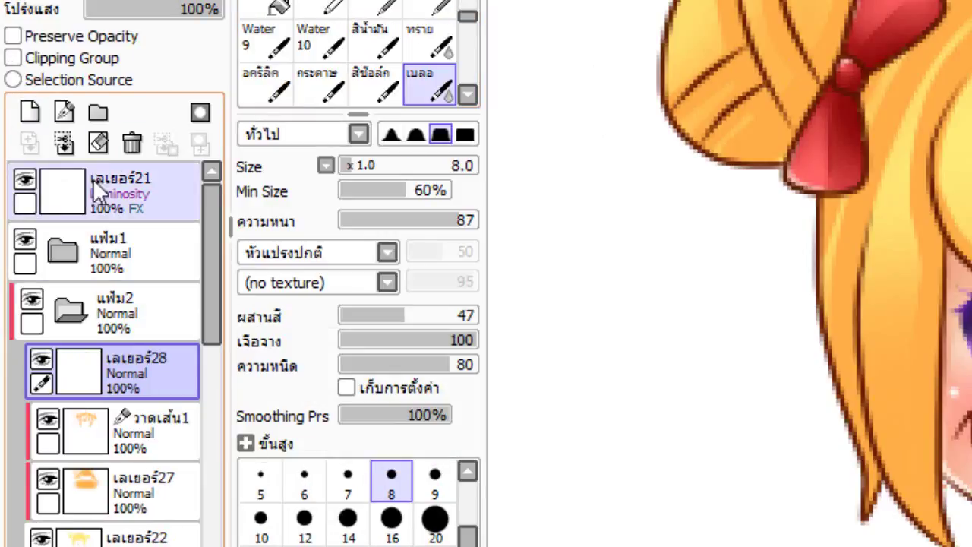
{"action": "left_click", "coordinate": [64, 144]}
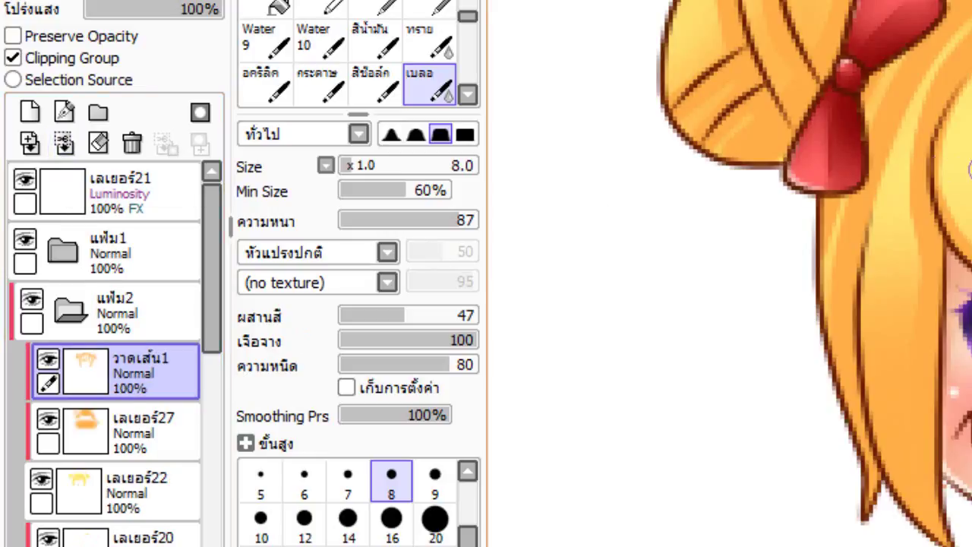
Step: Soften the orange strand shading in the fringe with the blur brush at size 8
{"action": "scroll", "coordinate": [435, 77], "scroll_direction": "down", "scroll_amount": 2}
{"action": "left_click_drag", "start_coordinate": [557, 194], "coordinate": [494, 205]}
{"action": "scroll", "coordinate": [494, 205], "scroll_direction": "up", "scroll_amount": 2}
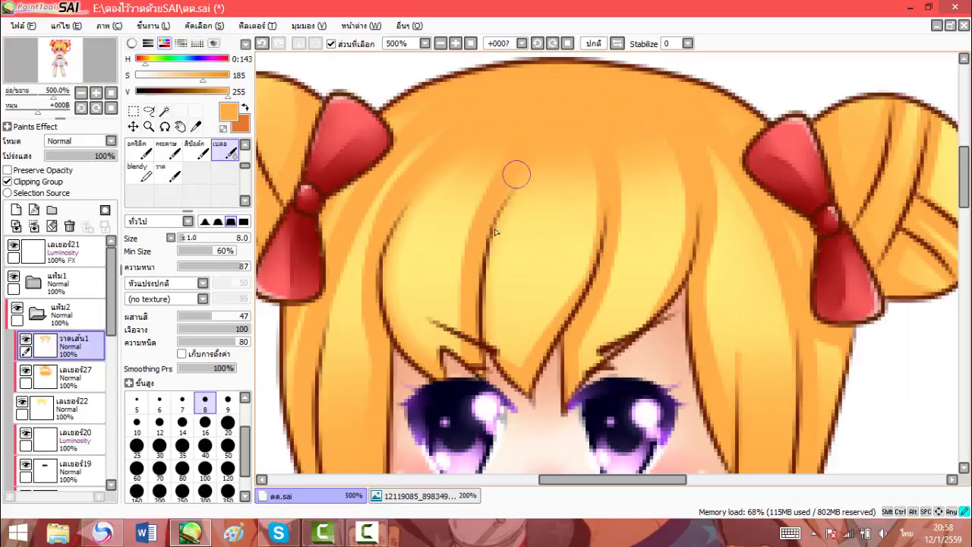
{"action": "left_click_drag", "start_coordinate": [609, 228], "coordinate": [571, 197]}
{"action": "key", "text": "ctrl+z"}
{"action": "scroll", "coordinate": [596, 234], "scroll_direction": "down", "scroll_amount": 2}
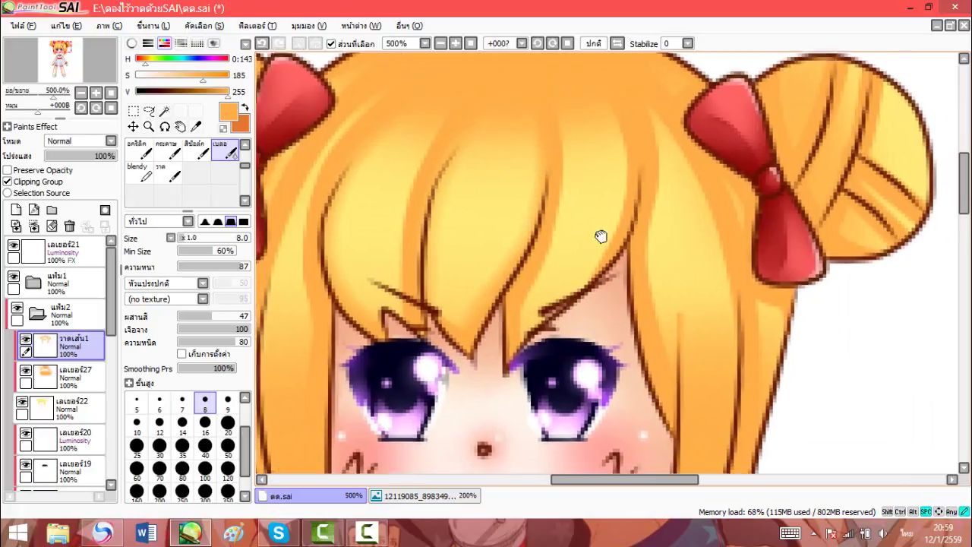
Step: Blend the orange strands of the side locks and hair buns with the size 8 blur brush
{"action": "left_click_drag", "start_coordinate": [665, 223], "coordinate": [634, 181]}
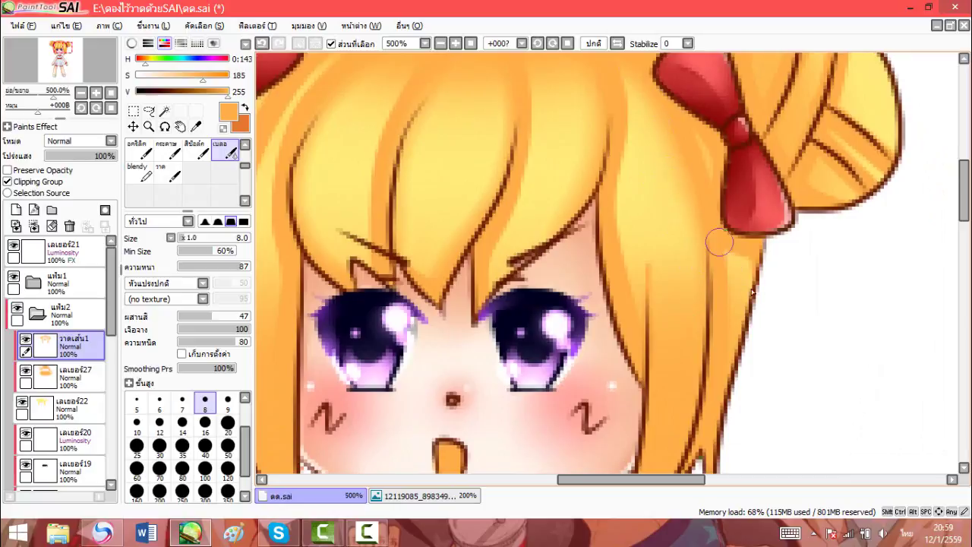
{"action": "left_click_drag", "start_coordinate": [585, 254], "coordinate": [766, 321]}
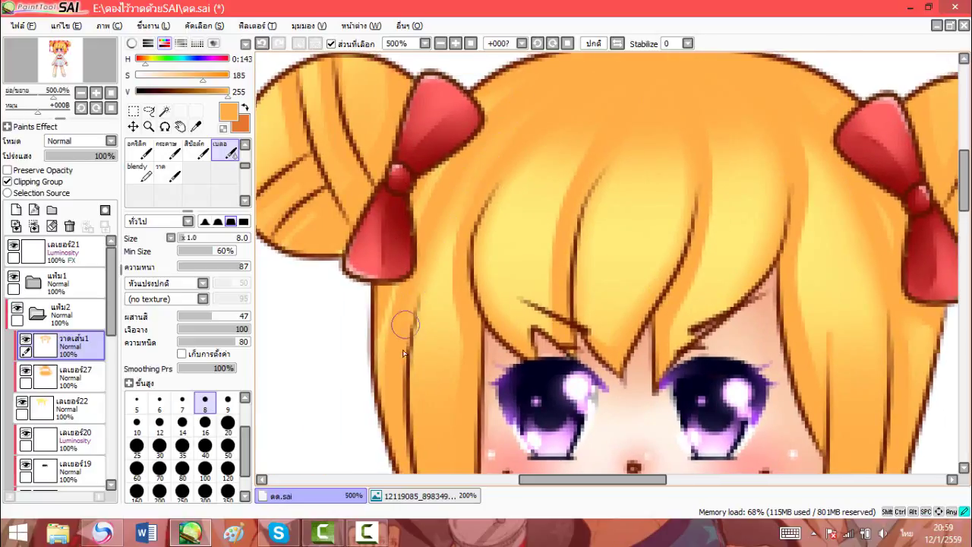
{"action": "scroll", "coordinate": [515, 311], "scroll_direction": "down", "scroll_amount": 3}
{"action": "scroll", "coordinate": [547, 249], "scroll_direction": "up", "scroll_amount": 1}
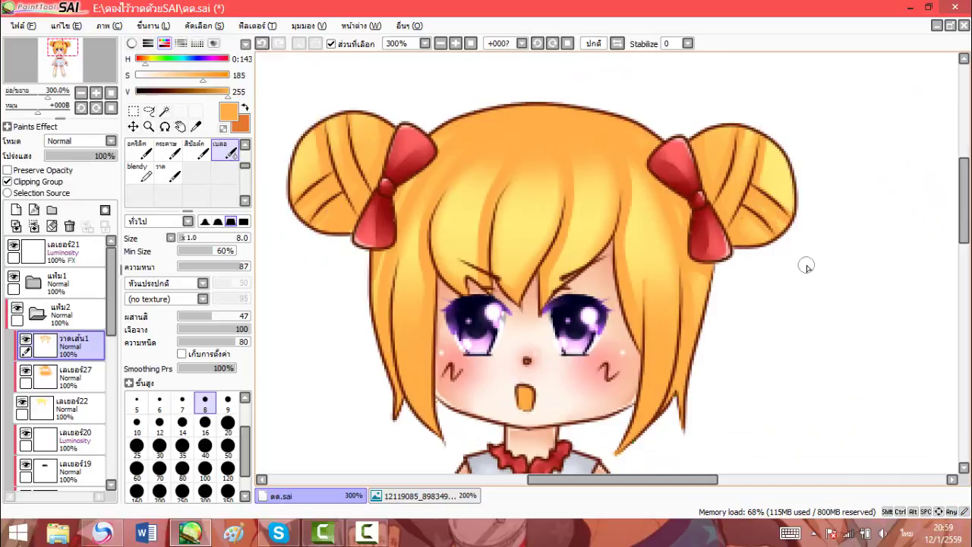
{"action": "scroll", "coordinate": [806, 266], "scroll_direction": "down", "scroll_amount": 3}
{"action": "scroll", "coordinate": [616, 275], "scroll_direction": "up", "scroll_amount": 3}
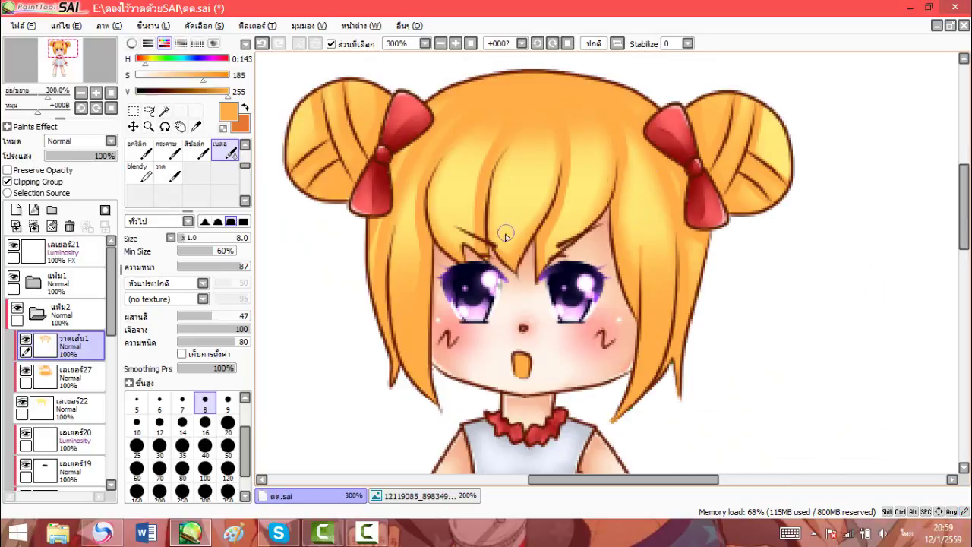
{"action": "scroll", "coordinate": [595, 238], "scroll_direction": "down", "scroll_amount": 2}
{"action": "left_click_drag", "start_coordinate": [509, 269], "coordinate": [489, 238]}
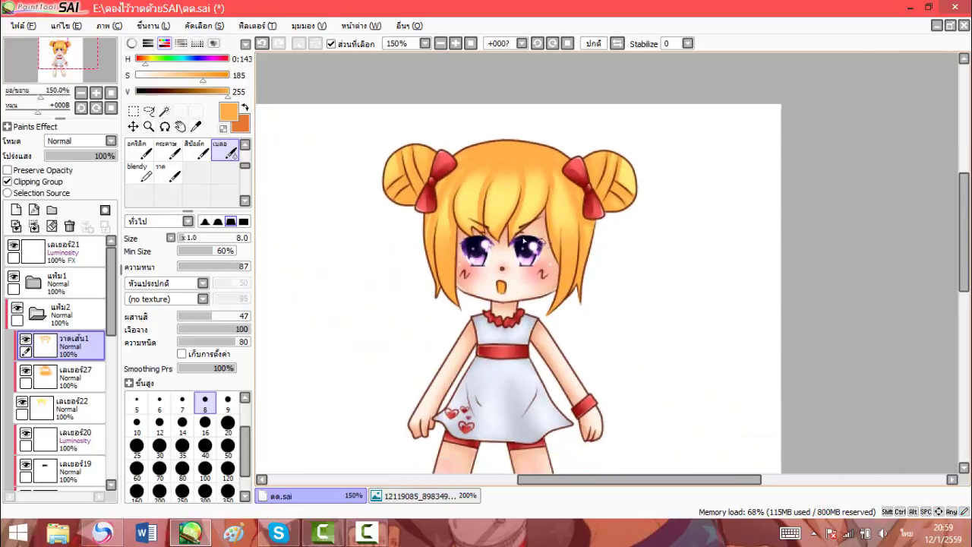
{"action": "scroll", "coordinate": [524, 241], "scroll_direction": "up", "scroll_amount": 2}
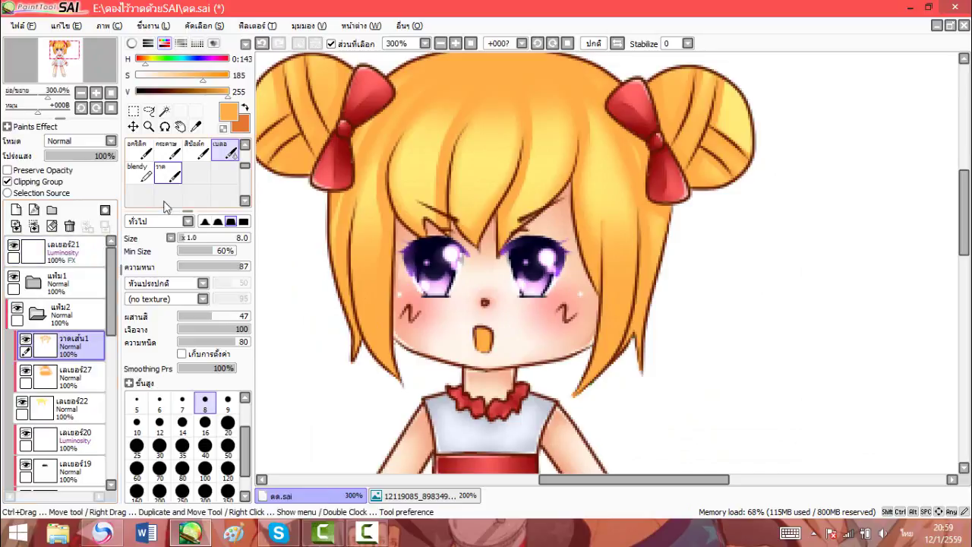
Step: Switch to the airbrush and add a new layer above วาดเส้น1, clipped to the hair base
{"action": "left_click", "coordinate": [72, 377]}
{"action": "scroll", "coordinate": [201, 171], "scroll_direction": "up", "scroll_amount": 1}
{"action": "scroll", "coordinate": [199, 169], "scroll_direction": "down", "scroll_amount": 1}
{"action": "left_click", "coordinate": [169, 151]}
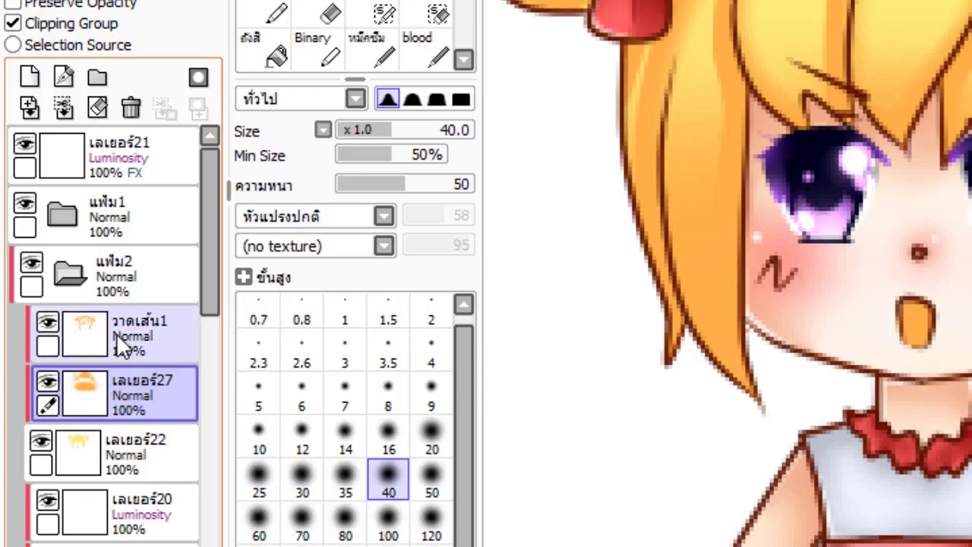
{"action": "left_click", "coordinate": [63, 345]}
{"action": "left_click", "coordinate": [19, 212]}
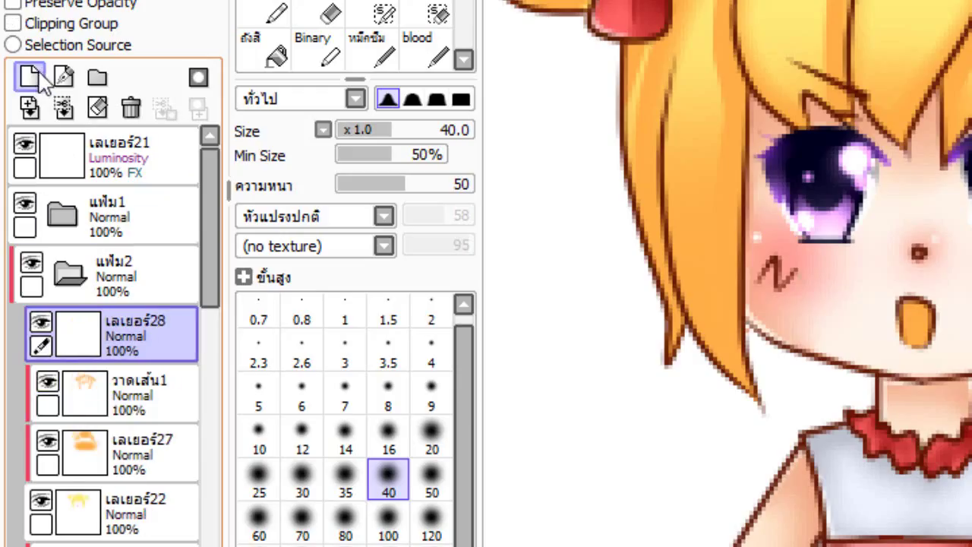
{"action": "left_click", "coordinate": [56, 26]}
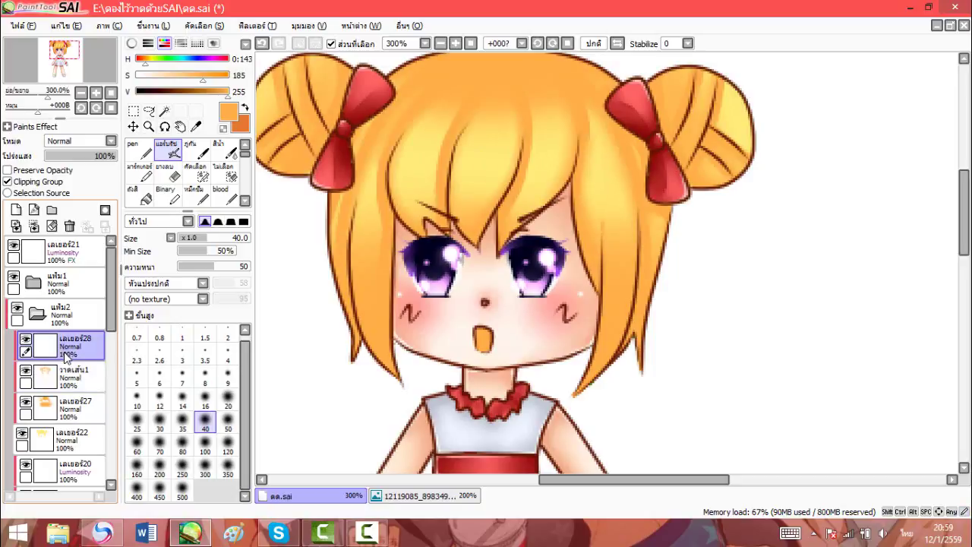
Step: Airbrush the top of the head with the darker orange secondary colour at size 50
{"action": "key", "text": "x"}
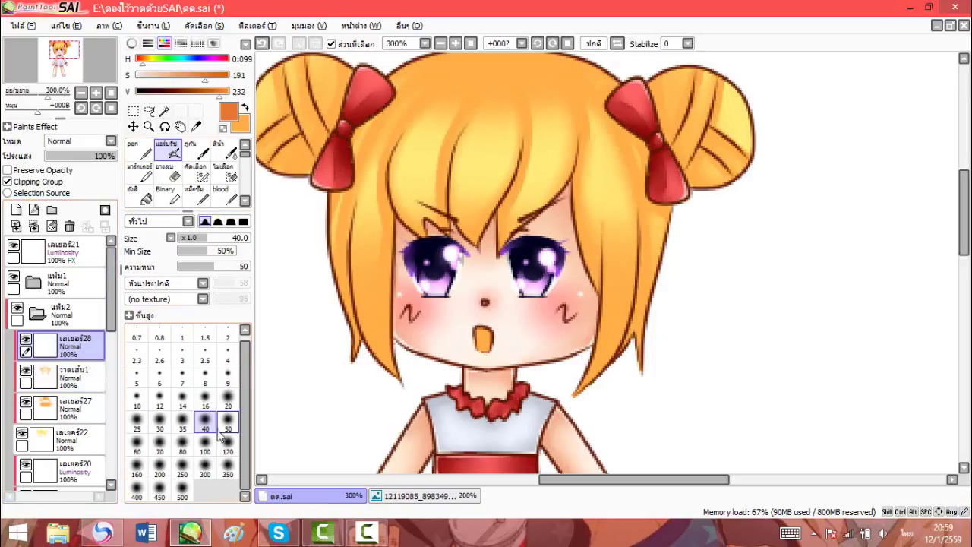
{"action": "left_click", "coordinate": [226, 423]}
{"action": "scroll", "coordinate": [368, 243], "scroll_direction": "up", "scroll_amount": 2}
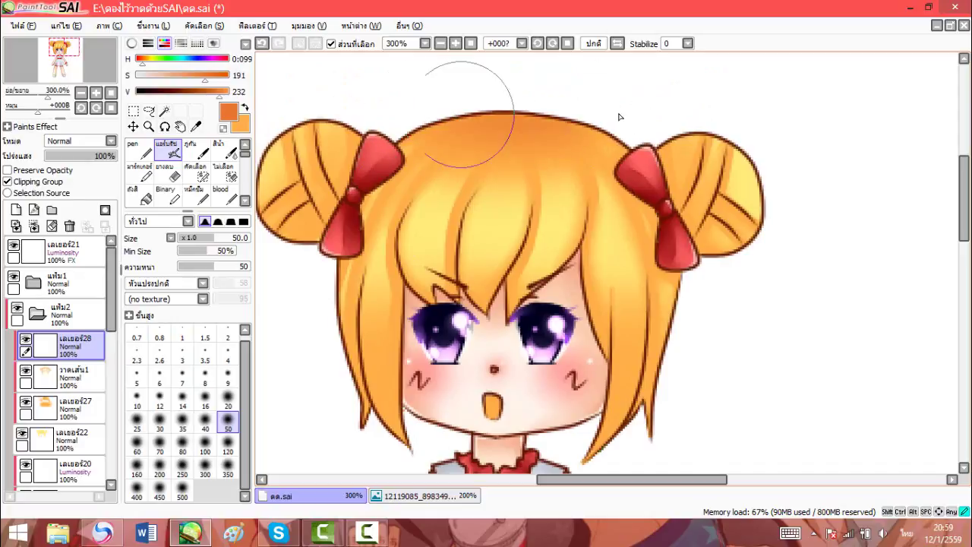
Step: Shade the tips of the fringe and side locks in darker orange with the airbrush at size 80
{"action": "left_click", "coordinate": [183, 444]}
{"action": "scroll", "coordinate": [645, 304], "scroll_direction": "down", "scroll_amount": 3}
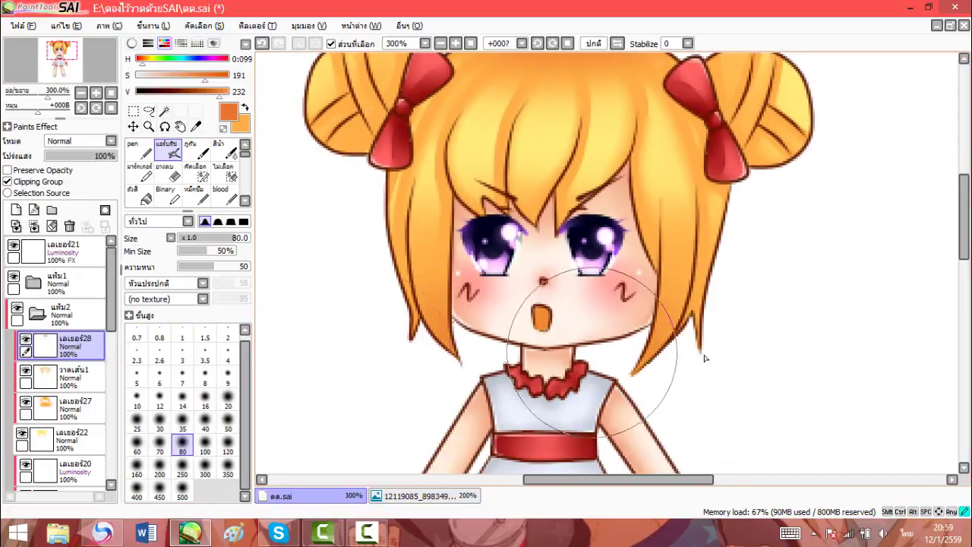
{"action": "mouse_move", "coordinate": [528, 276]}
{"action": "left_mouse_down"}
{"action": "mouse_move", "coordinate": [546, 213]}
{"action": "mouse_move", "coordinate": [501, 207]}
{"action": "left_mouse_up"}
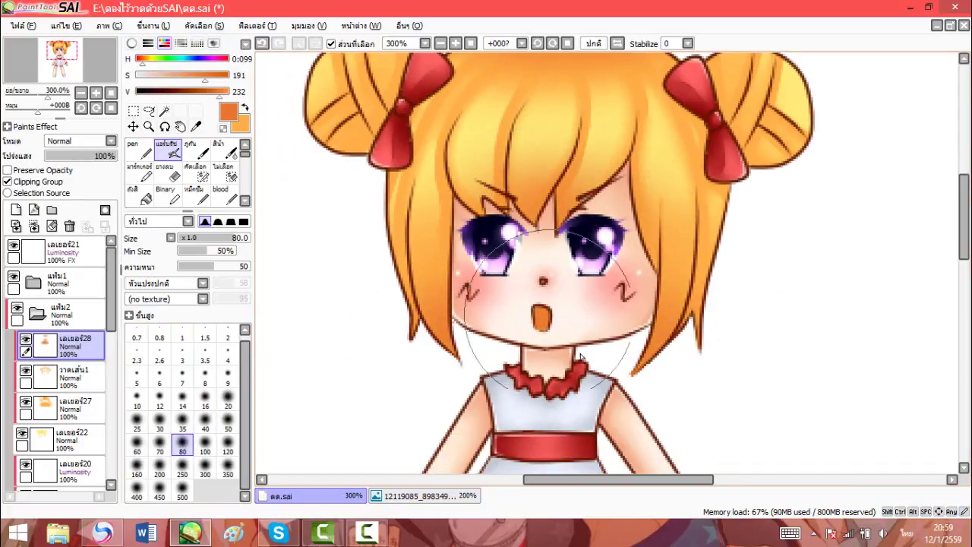
{"action": "left_click_drag", "start_coordinate": [607, 317], "coordinate": [400, 328]}
{"action": "scroll", "coordinate": [448, 331], "scroll_direction": "up", "scroll_amount": 2}
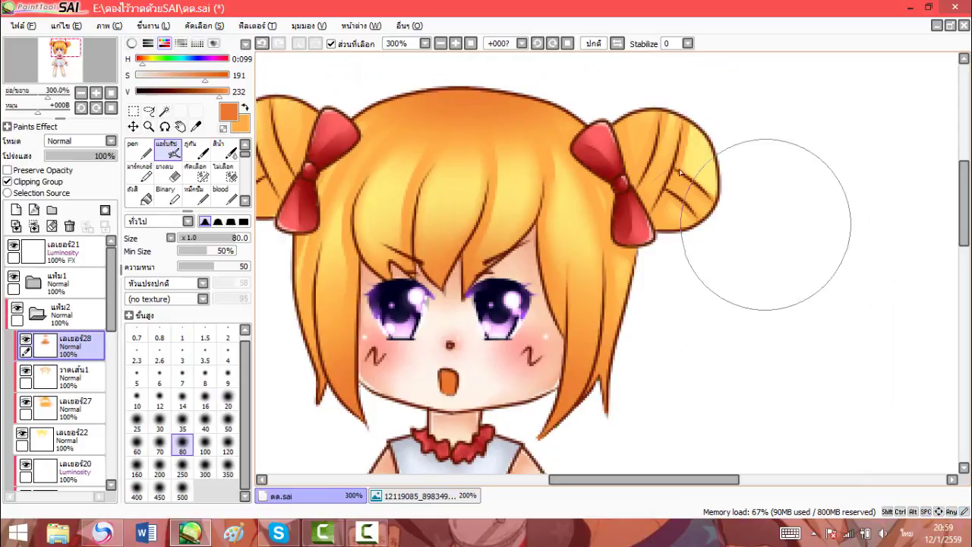
Step: Shade both hair buns in darker orange with the airbrush at size 50
{"action": "left_click", "coordinate": [227, 423]}
{"action": "left_click_drag", "start_coordinate": [619, 136], "coordinate": [676, 244]}
{"action": "left_click_drag", "start_coordinate": [508, 184], "coordinate": [660, 238]}
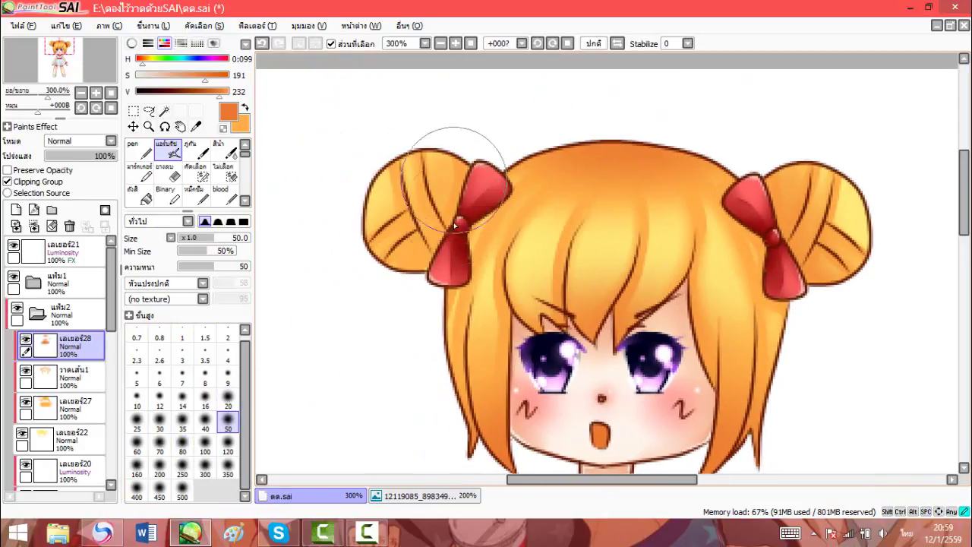
{"action": "left_click_drag", "start_coordinate": [454, 179], "coordinate": [364, 264]}
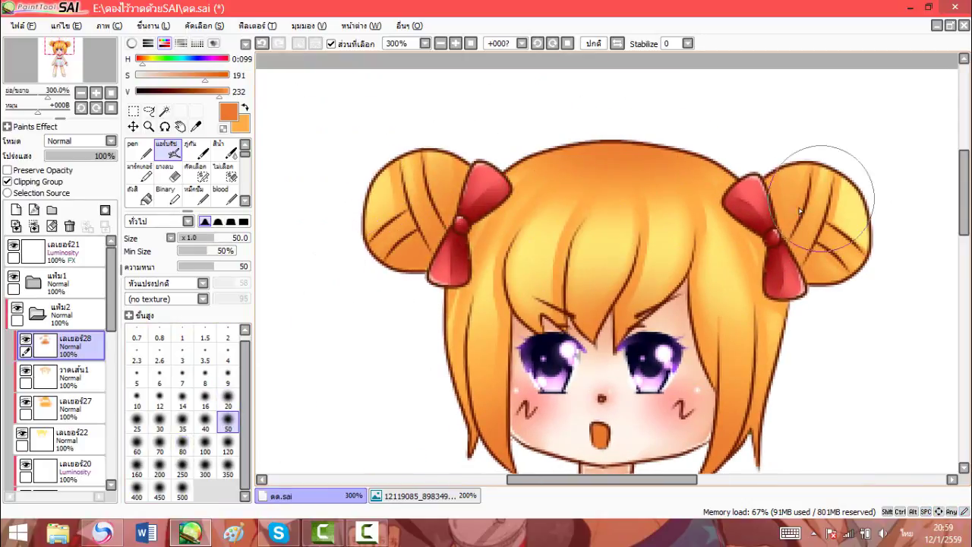
{"action": "scroll", "coordinate": [543, 308], "scroll_direction": "down", "scroll_amount": 1}
{"action": "scroll", "coordinate": [543, 308], "scroll_direction": "right", "scroll_amount": 1}
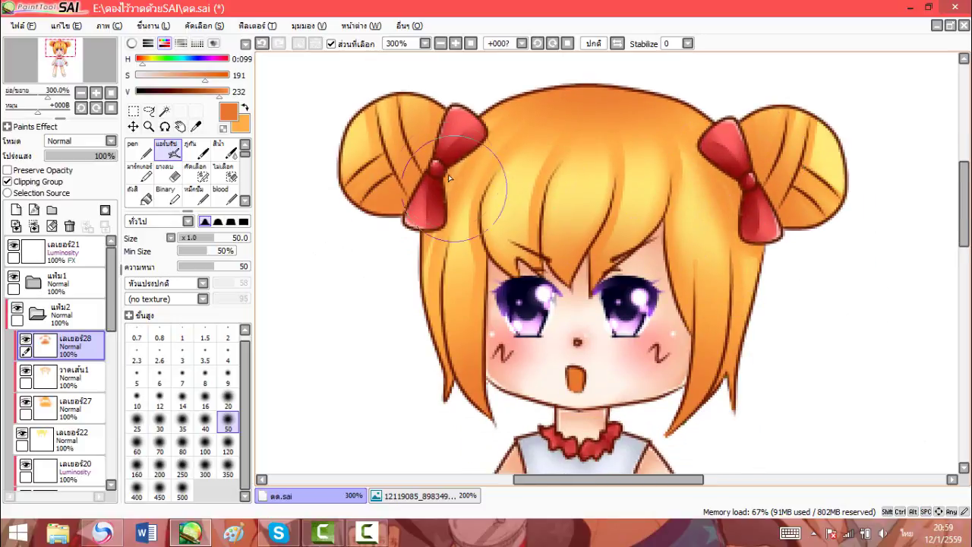
Step: Pick the burnt orange, fourth in the yellow-to-brown swatch column of the palette image, and return to the character drawing
{"action": "left_click", "coordinate": [408, 497]}
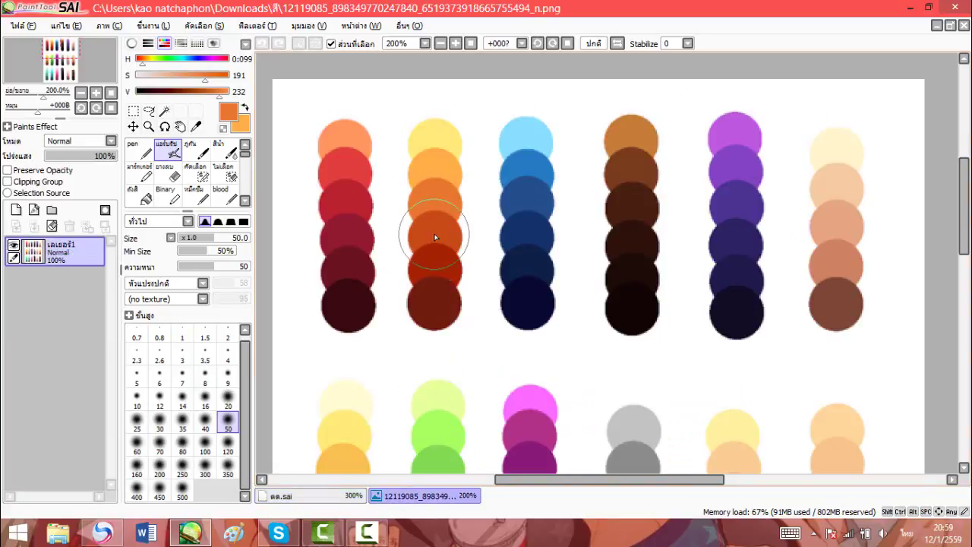
{"action": "left_click", "coordinate": [435, 238], "text": "alt"}
{"action": "left_click", "coordinate": [281, 495]}
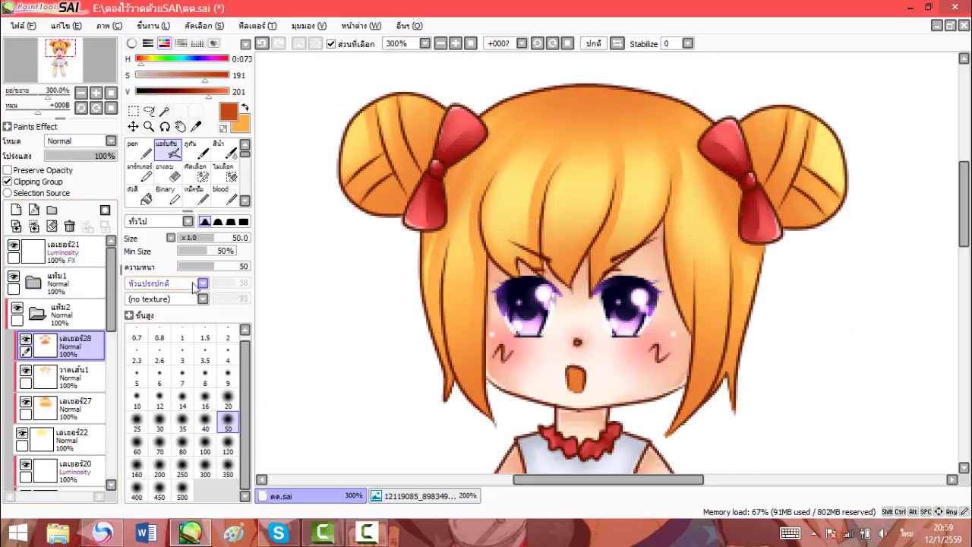
{"action": "right_click", "coordinate": [597, 102]}
{"action": "left_click", "coordinate": [472, 498]}
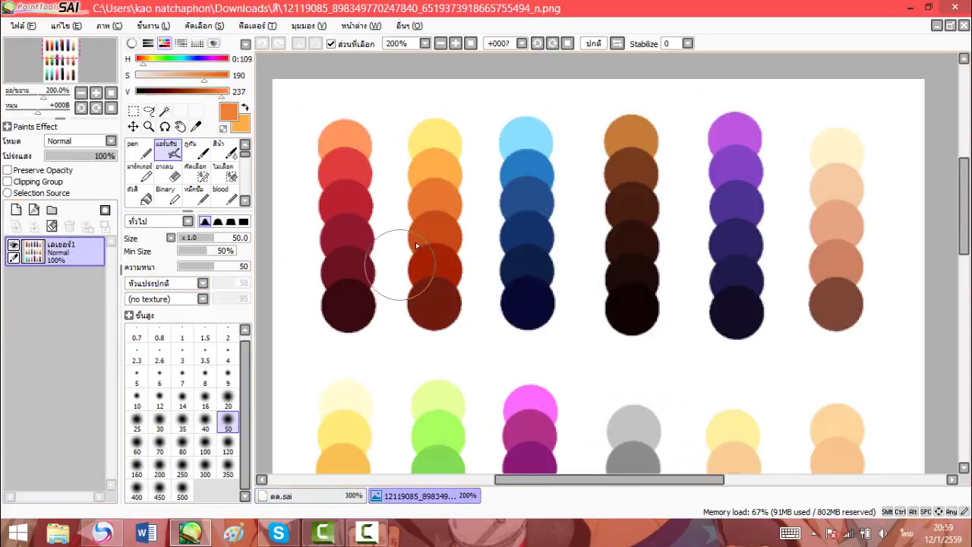
{"action": "key", "text": "x"}
{"action": "left_click", "coordinate": [431, 267], "text": "alt"}
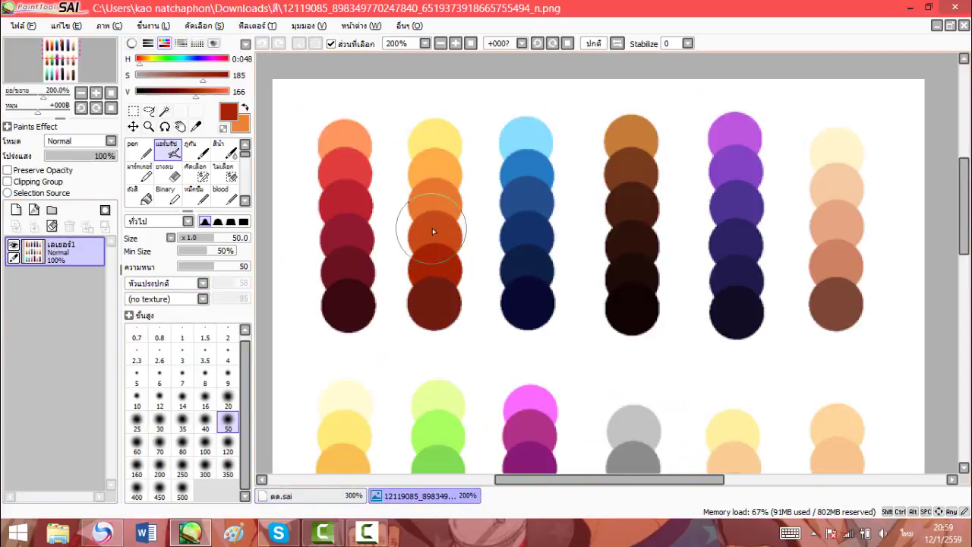
{"action": "left_click", "coordinate": [432, 232], "text": "alt"}
{"action": "left_click", "coordinate": [321, 500]}
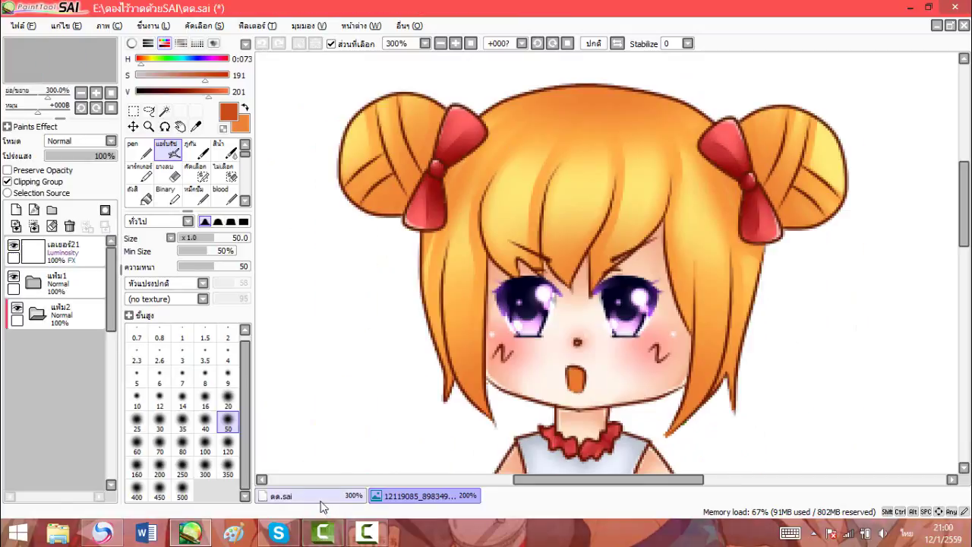
Step: Add a clipped layer above the darker orange shading and airbrush burnt orange on the crown and hair tips at size 50
{"action": "left_click", "coordinate": [16, 209]}
{"action": "left_click", "coordinate": [27, 182]}
{"action": "left_click_drag", "start_coordinate": [493, 94], "coordinate": [670, 164]}
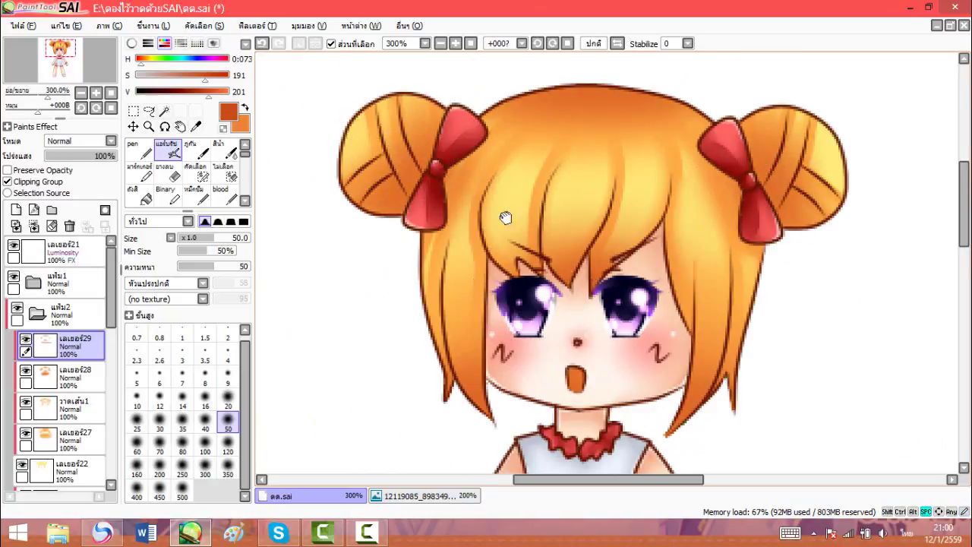
{"action": "scroll", "coordinate": [599, 294], "scroll_direction": "down", "scroll_amount": 2}
{"action": "scroll", "coordinate": [466, 311], "scroll_direction": "up", "scroll_amount": 1}
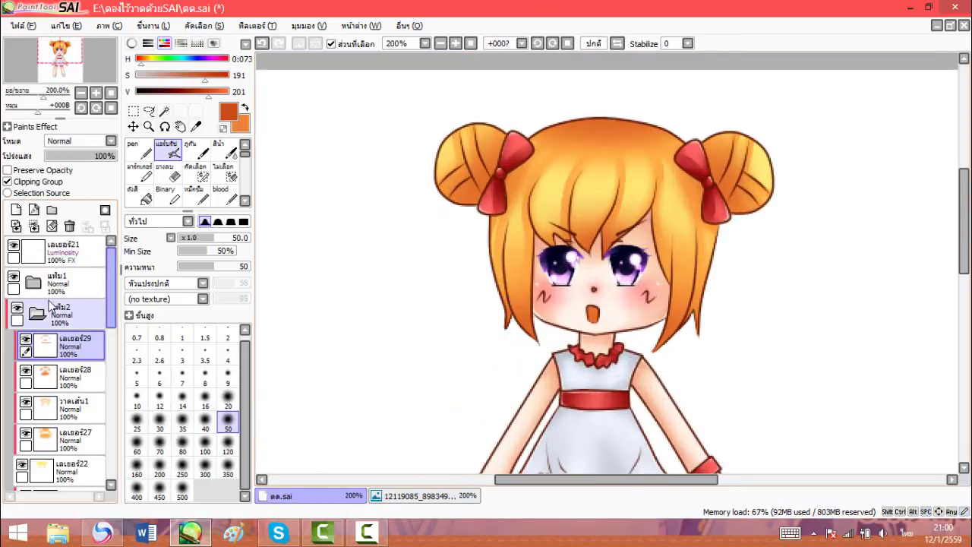
Step: Add a layer above the burnt orange shading, clip it to the group, and set its blend mode to Overlay
{"action": "left_click", "coordinate": [16, 210]}
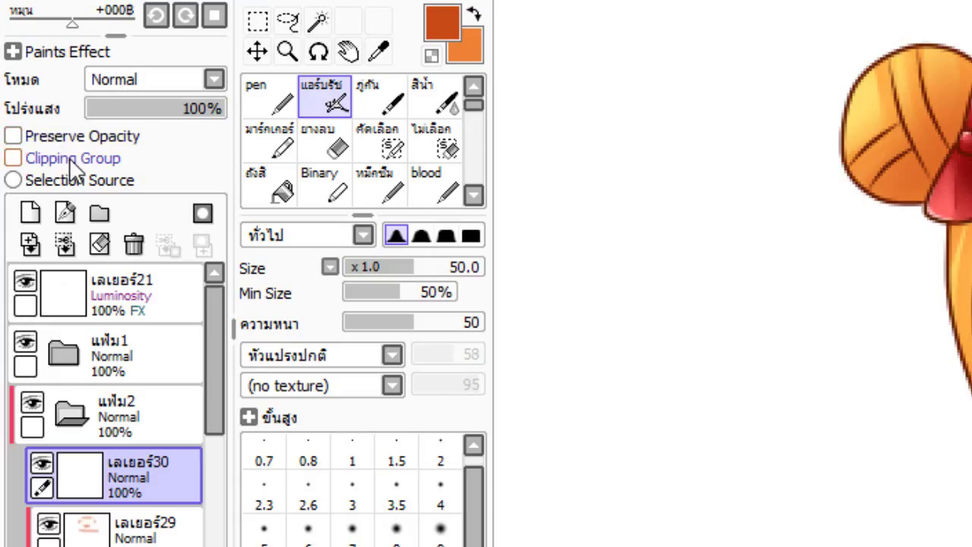
{"action": "left_click", "coordinate": [70, 163]}
{"action": "left_click", "coordinate": [171, 85]}
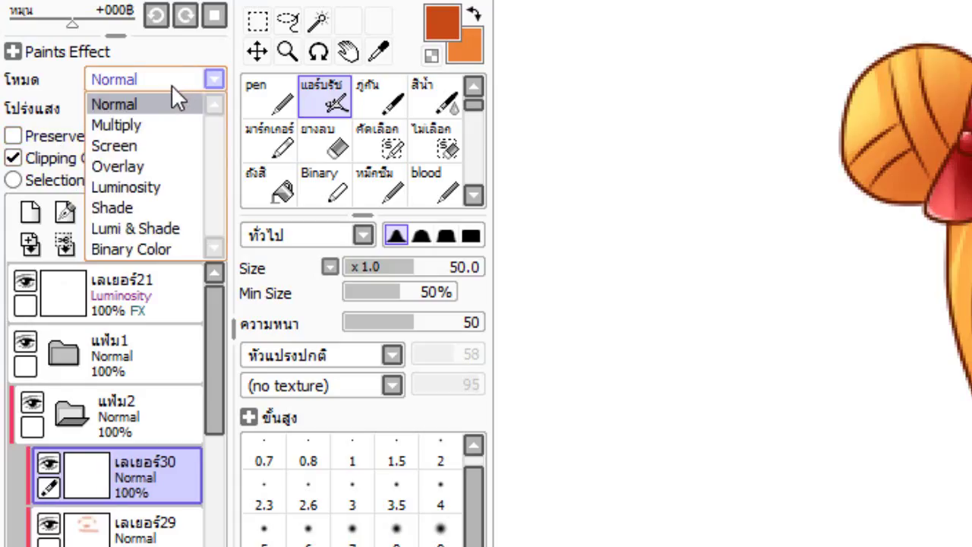
{"action": "left_click", "coordinate": [144, 165]}
Step: Pick the pale cream at the top of the lower row's first swatch column in the palette image and return to the character drawing
{"action": "left_click", "coordinate": [255, 97]}
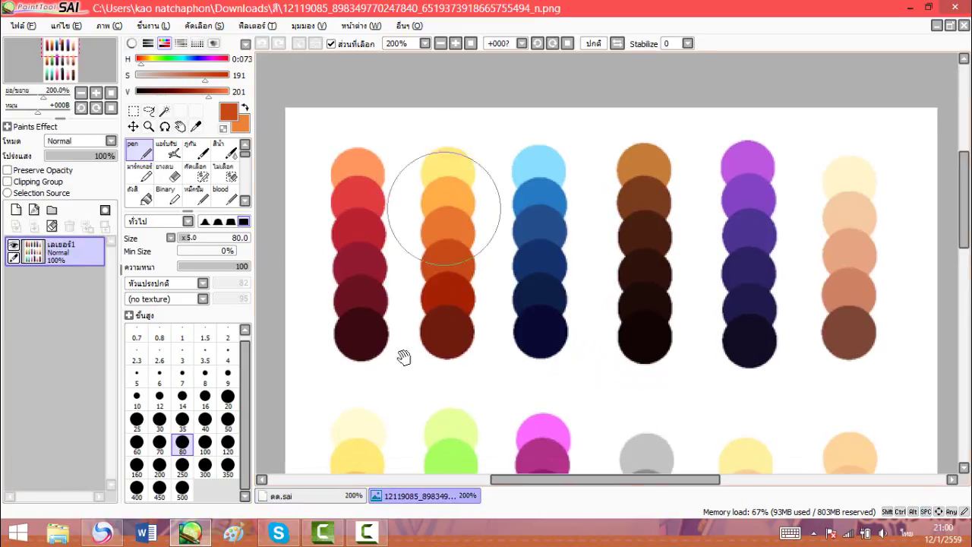
{"action": "scroll", "coordinate": [401, 357], "scroll_direction": "down", "scroll_amount": 3}
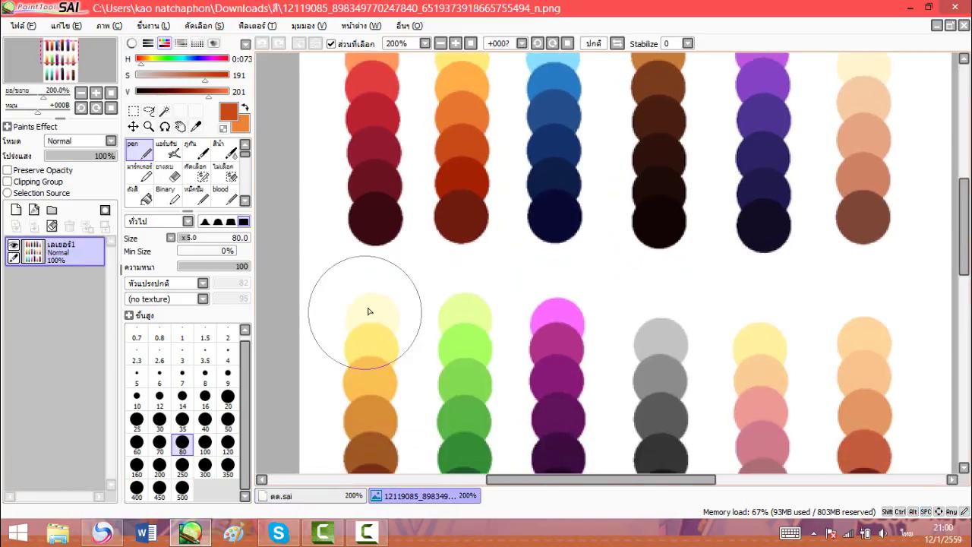
{"action": "left_click", "coordinate": [281, 497]}
{"action": "scroll", "coordinate": [471, 254], "scroll_direction": "up", "scroll_amount": 3}
{"action": "mouse_move", "coordinate": [674, 189]}
{"action": "left_mouse_down"}
{"action": "mouse_move", "coordinate": [410, 258]}
{"action": "mouse_move", "coordinate": [419, 275]}
{"action": "left_mouse_up"}
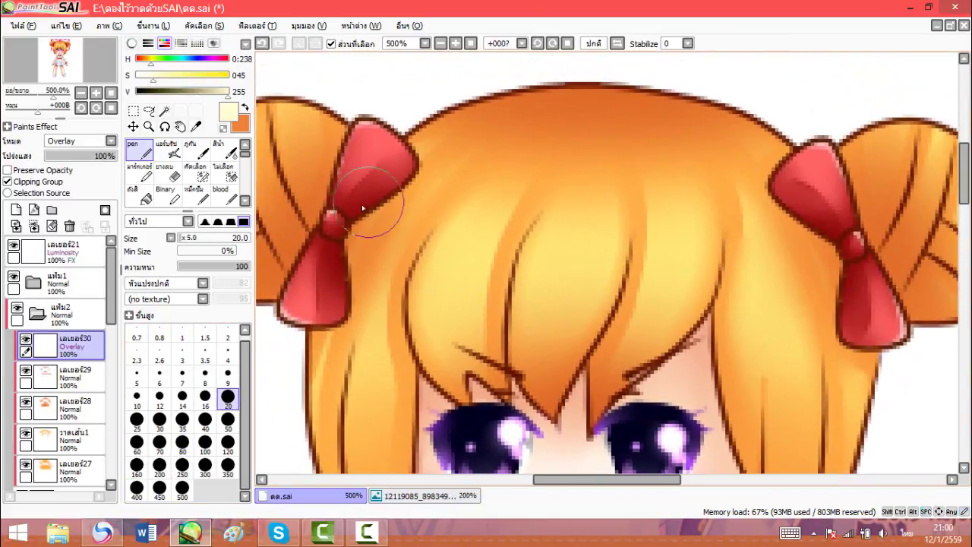
{"action": "mouse_move", "coordinate": [345, 228]}
{"action": "left_mouse_down"}
{"action": "mouse_move", "coordinate": [427, 242]}
{"action": "mouse_move", "coordinate": [567, 259]}
{"action": "mouse_move", "coordinate": [687, 262]}
{"action": "mouse_move", "coordinate": [841, 227]}
{"action": "left_mouse_up"}
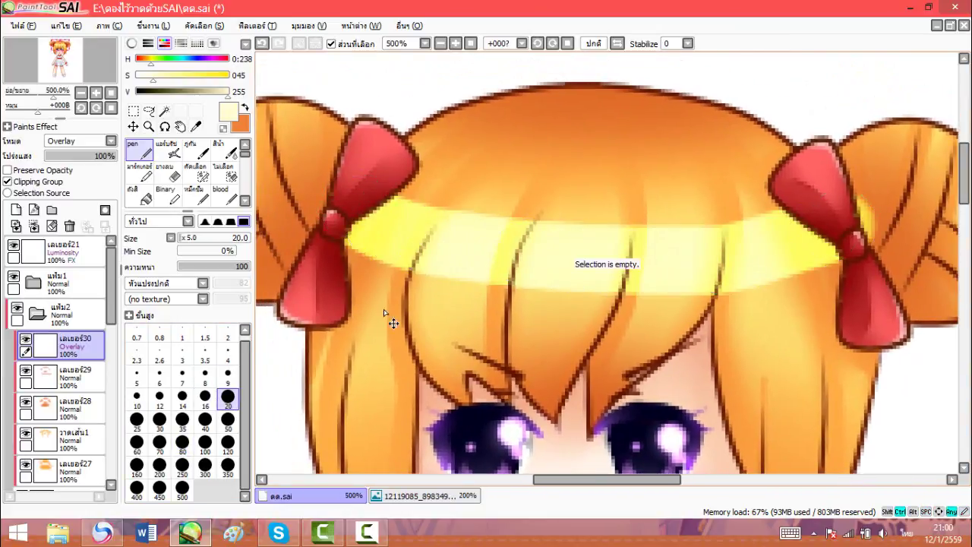
{"action": "key", "text": "ctrl+z"}
Step: Paint a curved pale cream highlight band across the fringe from bow to bow with the pen at size 25
{"action": "left_click", "coordinate": [140, 422]}
{"action": "left_click_drag", "start_coordinate": [351, 354], "coordinate": [381, 355]}
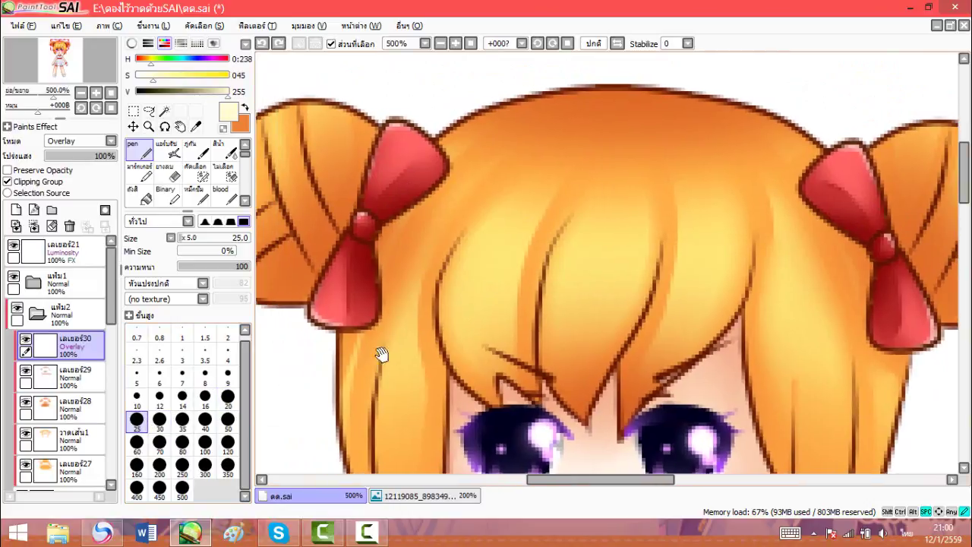
{"action": "mouse_move", "coordinate": [387, 226]}
{"action": "left_mouse_down"}
{"action": "mouse_move", "coordinate": [437, 245]}
{"action": "mouse_move", "coordinate": [567, 272]}
{"action": "mouse_move", "coordinate": [669, 274]}
{"action": "mouse_move", "coordinate": [754, 258]}
{"action": "mouse_move", "coordinate": [863, 217]}
{"action": "left_mouse_up"}
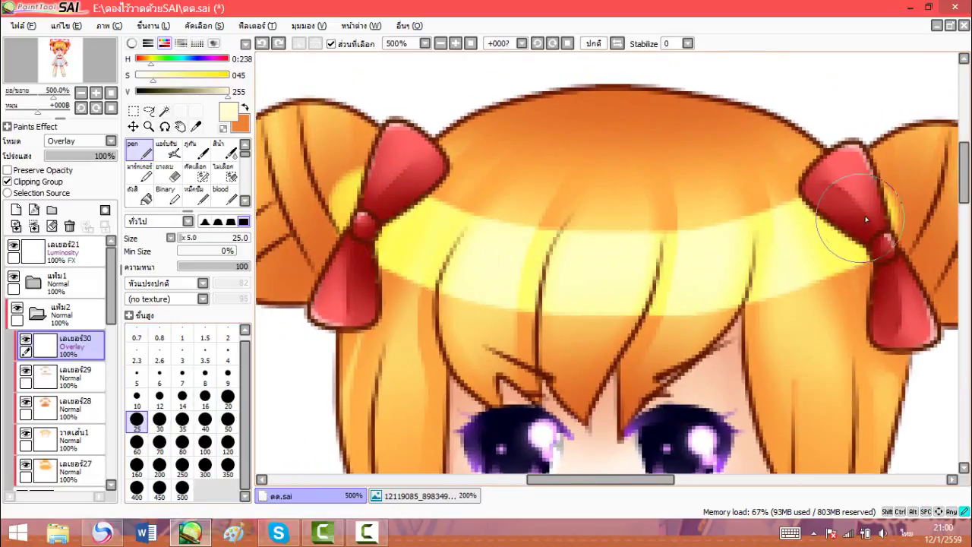
{"action": "scroll", "coordinate": [843, 243], "scroll_direction": "down", "scroll_amount": 1}
Step: Erase the highlight band's overflow on both hair buns behind the bows with the eraser at size 14
{"action": "left_click_drag", "start_coordinate": [825, 252], "coordinate": [706, 258]}
{"action": "left_click", "coordinate": [169, 176]}
{"action": "left_click_drag", "start_coordinate": [361, 233], "coordinate": [397, 245]}
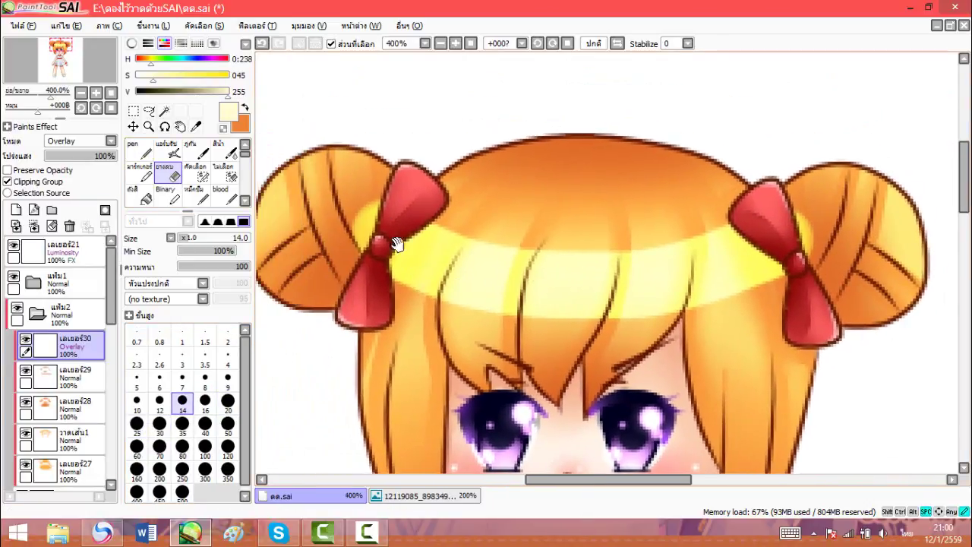
{"action": "left_click_drag", "start_coordinate": [384, 194], "coordinate": [365, 225]}
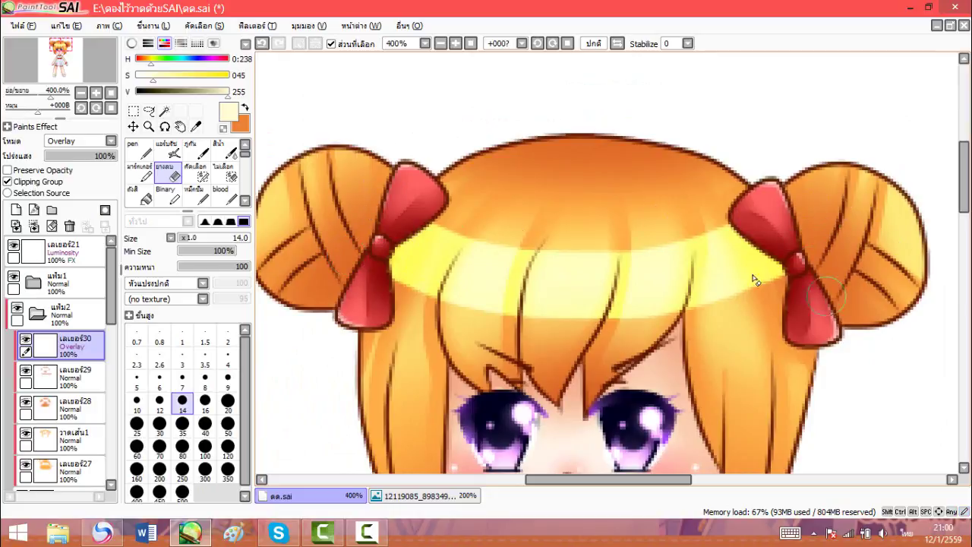
{"action": "left_click_drag", "start_coordinate": [500, 345], "coordinate": [516, 320]}
Step: Set the Overlay layer's opacity to 39% and soften the highlight band's edges with the เบลอ brush at size 14
{"action": "left_click", "coordinate": [73, 157]}
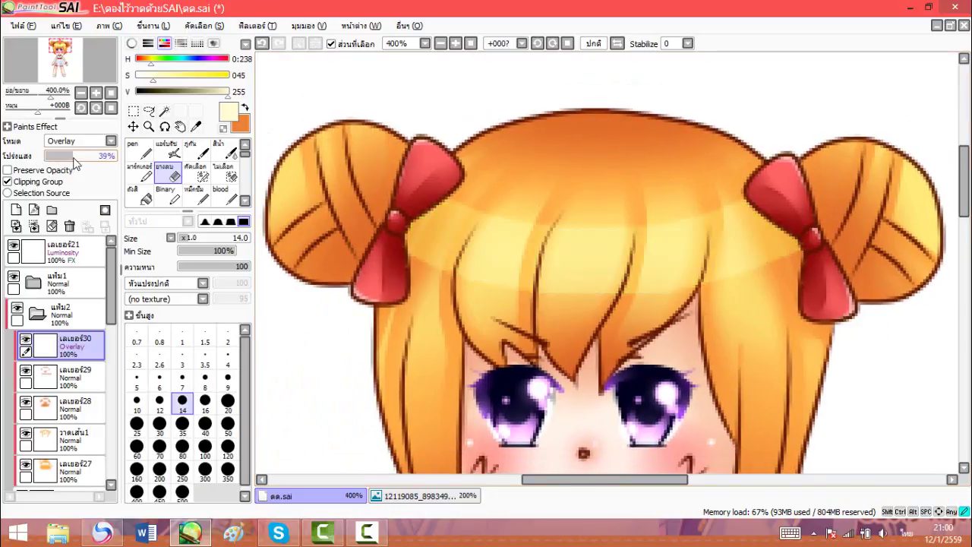
{"action": "scroll", "coordinate": [235, 190], "scroll_direction": "down", "scroll_amount": 2}
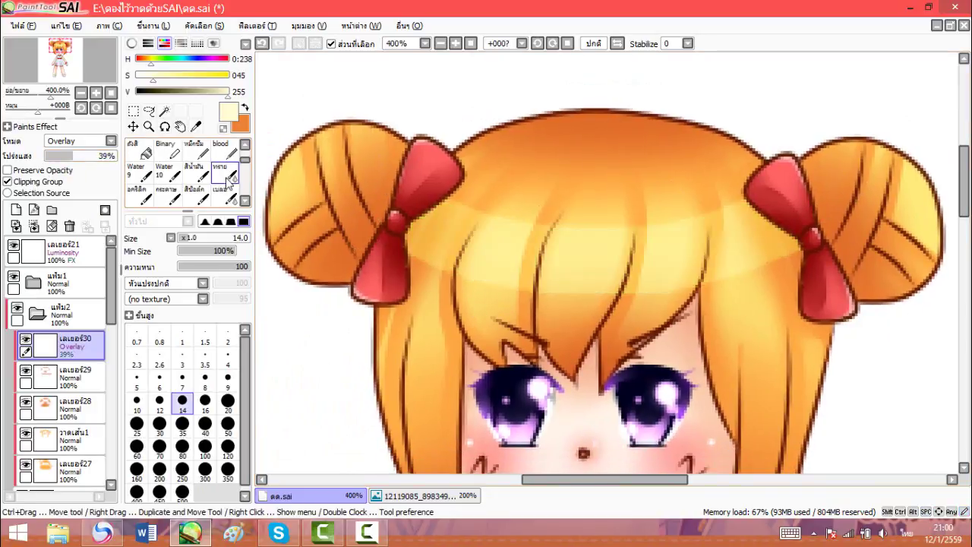
{"action": "left_click", "coordinate": [225, 196]}
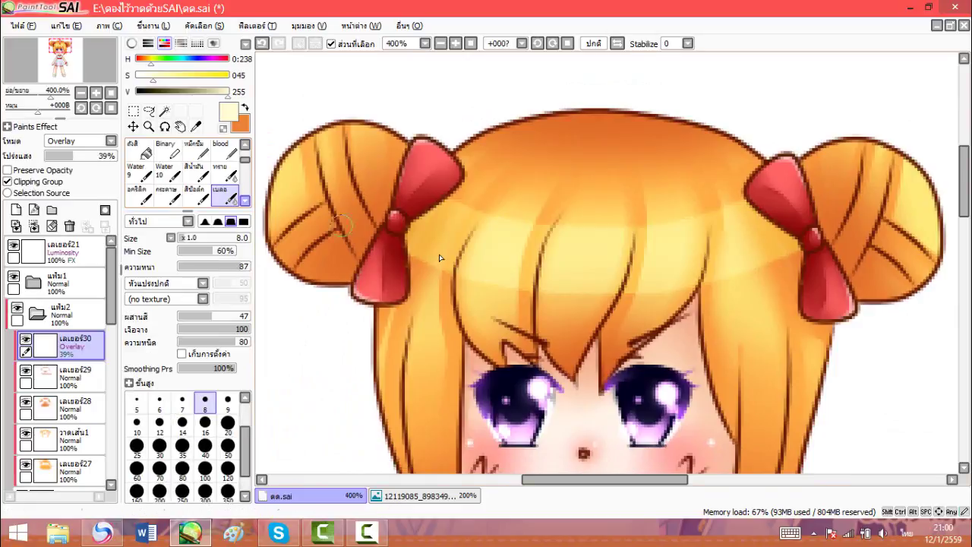
{"action": "left_click", "coordinate": [190, 423]}
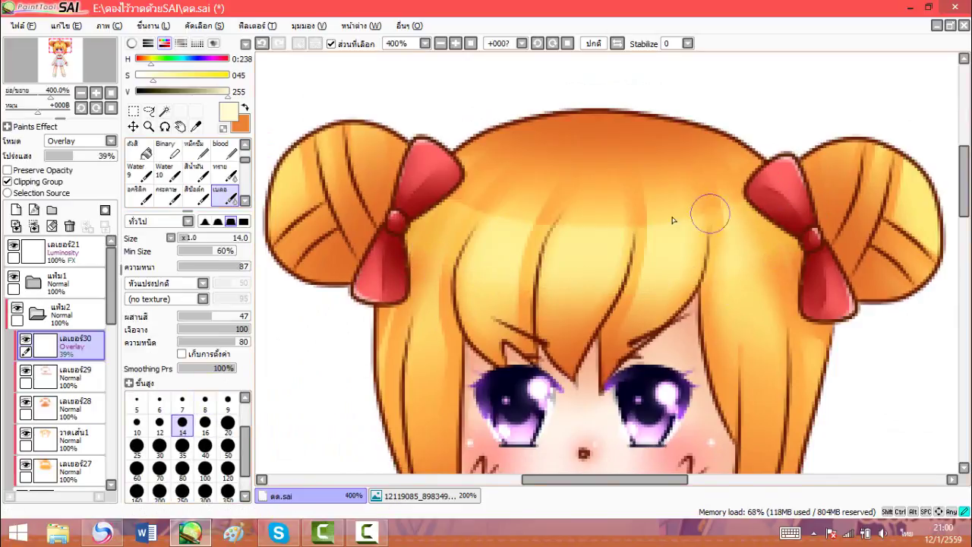
{"action": "scroll", "coordinate": [509, 338], "scroll_direction": "down", "scroll_amount": 2}
{"action": "left_click_drag", "start_coordinate": [542, 322], "coordinate": [499, 260]}
{"action": "scroll", "coordinate": [497, 260], "scroll_direction": "up", "scroll_amount": 2}
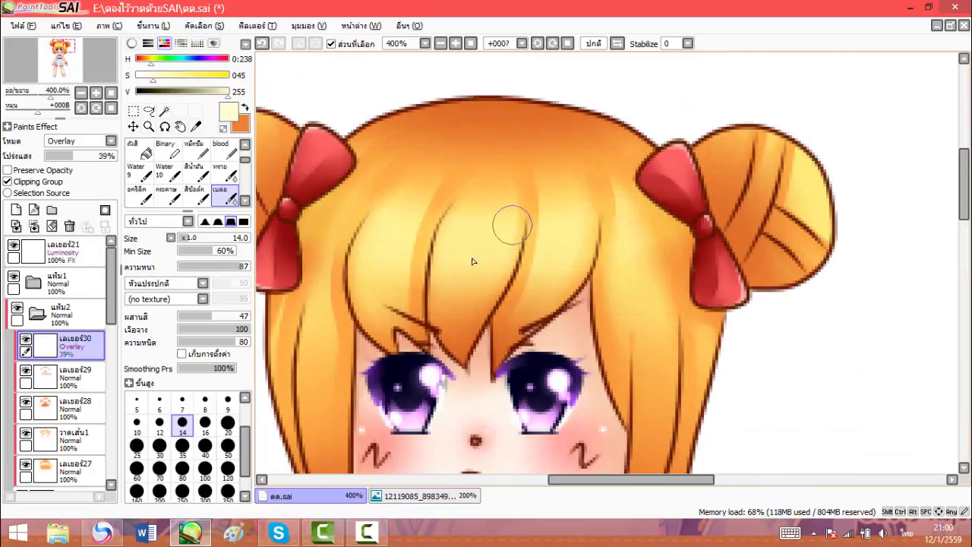
{"action": "left_click_drag", "start_coordinate": [373, 335], "coordinate": [390, 327]}
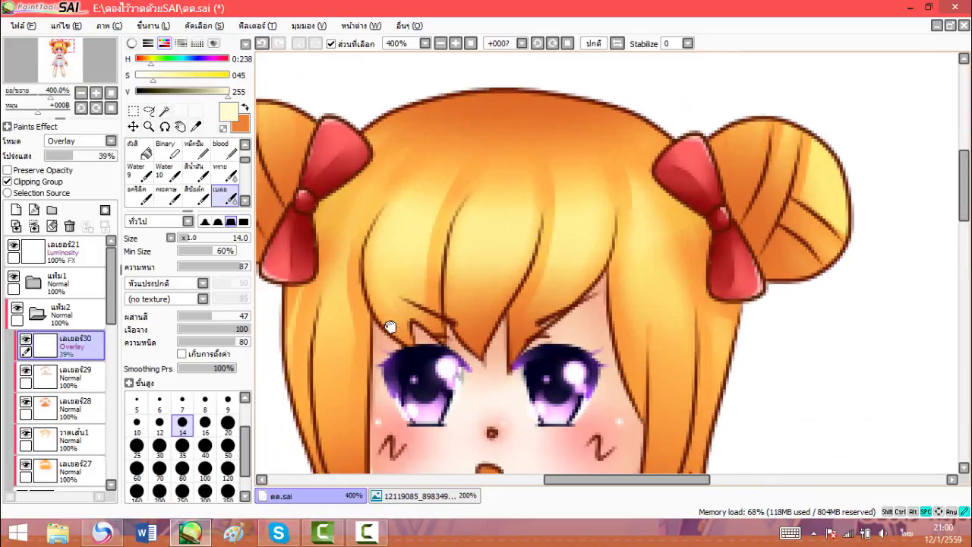
Step: Add another clipped layer above the Overlay highlight and set its blend mode to Luminosity
{"action": "left_click", "coordinate": [16, 211]}
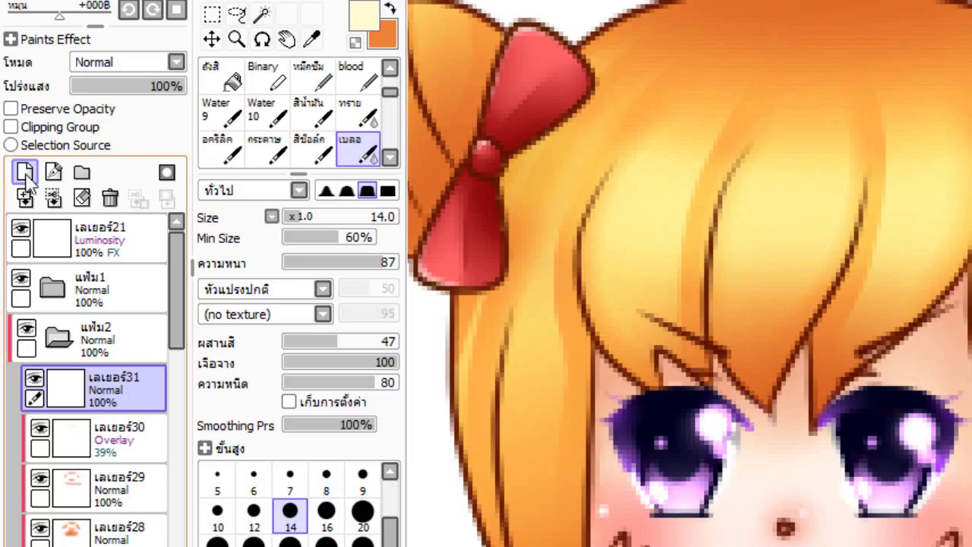
{"action": "left_click", "coordinate": [10, 127]}
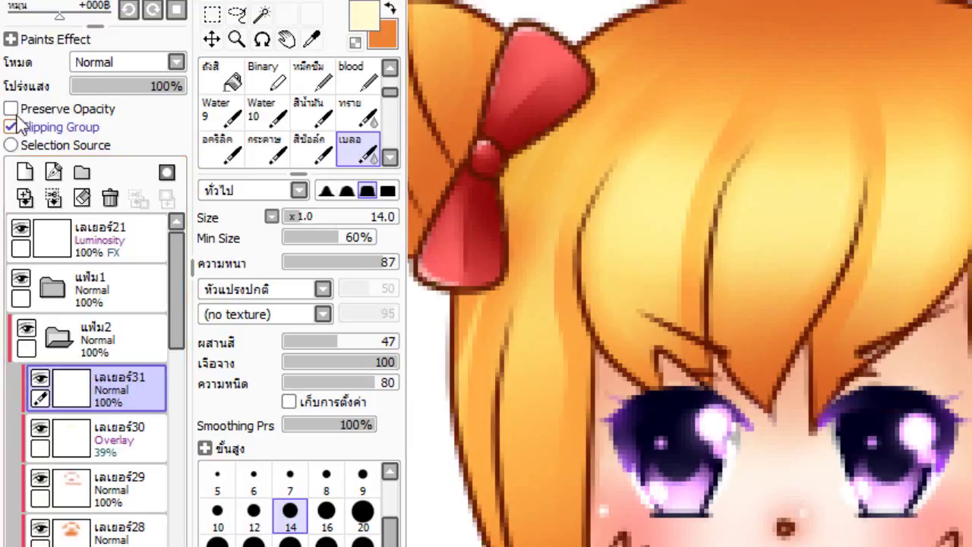
{"action": "left_click", "coordinate": [121, 61]}
{"action": "left_click", "coordinate": [102, 150]}
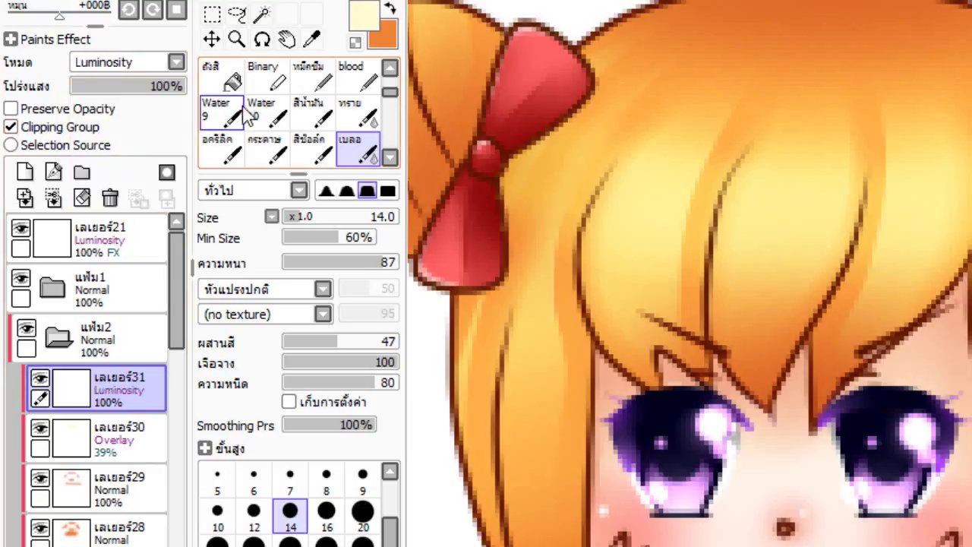
Step: Paint a bright band across the fringe with the pen at size 25 and erase its overflow on the buns at size 14
{"action": "scroll", "coordinate": [241, 109], "scroll_direction": "up", "scroll_amount": 2}
{"action": "left_click", "coordinate": [219, 87]}
{"action": "left_click_drag", "start_coordinate": [629, 261], "coordinate": [696, 299]}
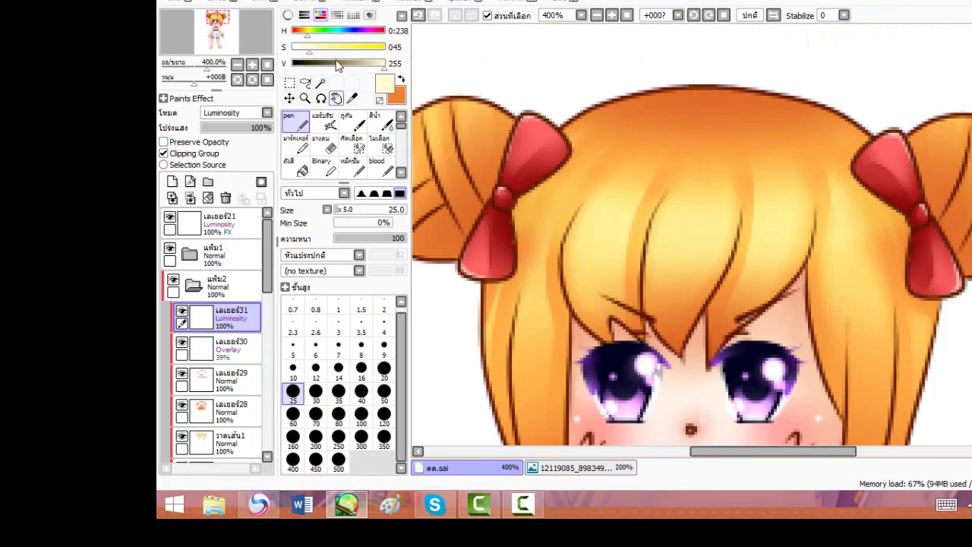
{"action": "mouse_move", "coordinate": [499, 192]}
{"action": "left_mouse_down"}
{"action": "mouse_move", "coordinate": [543, 221]}
{"action": "mouse_move", "coordinate": [649, 231]}
{"action": "mouse_move", "coordinate": [828, 237]}
{"action": "mouse_move", "coordinate": [924, 218]}
{"action": "left_mouse_up"}
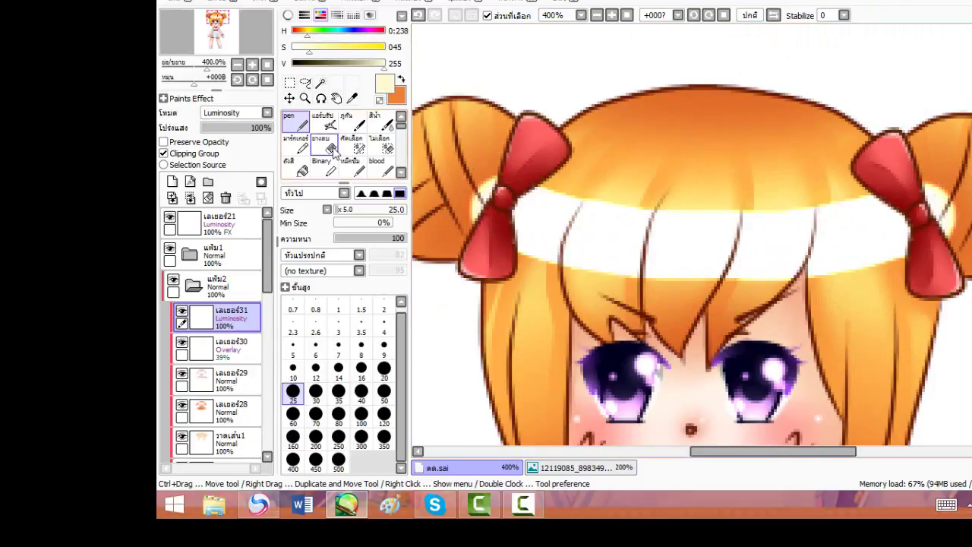
{"action": "key", "text": "e"}
{"action": "left_click_drag", "start_coordinate": [918, 176], "coordinate": [949, 251]}
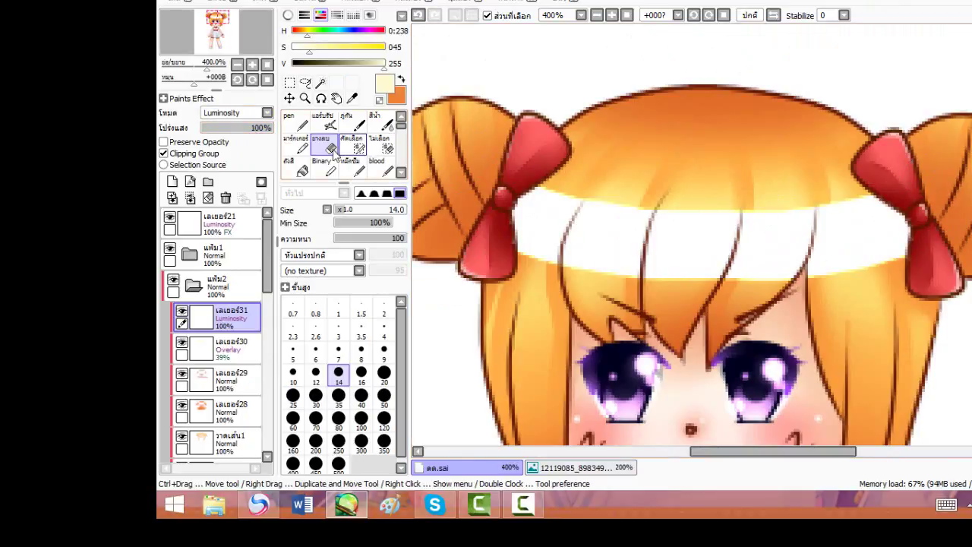
{"action": "left_click", "coordinate": [384, 375]}
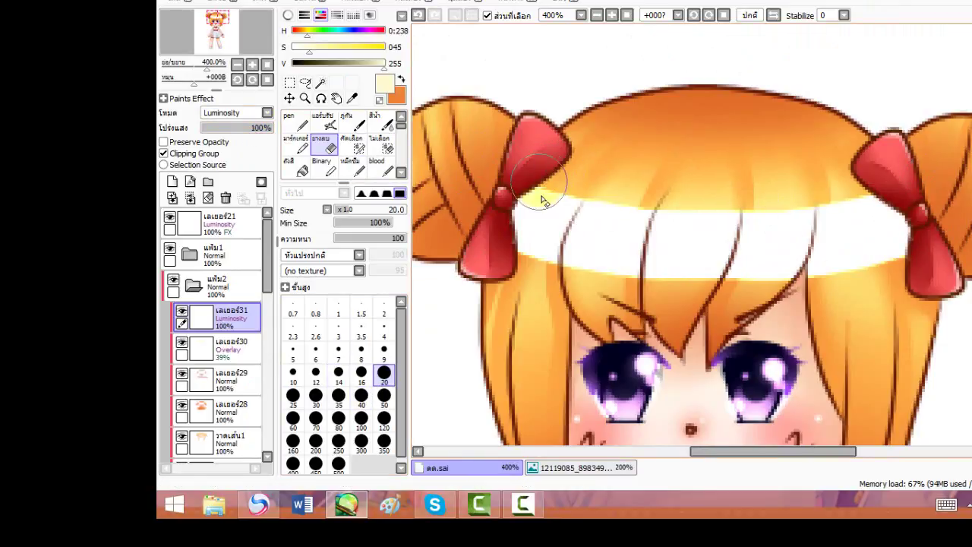
{"action": "mouse_move", "coordinate": [543, 199]}
{"action": "left_mouse_down"}
{"action": "mouse_move", "coordinate": [635, 242]}
{"action": "mouse_move", "coordinate": [731, 240]}
{"action": "mouse_move", "coordinate": [797, 232]}
{"action": "mouse_move", "coordinate": [884, 198]}
{"action": "left_mouse_up"}
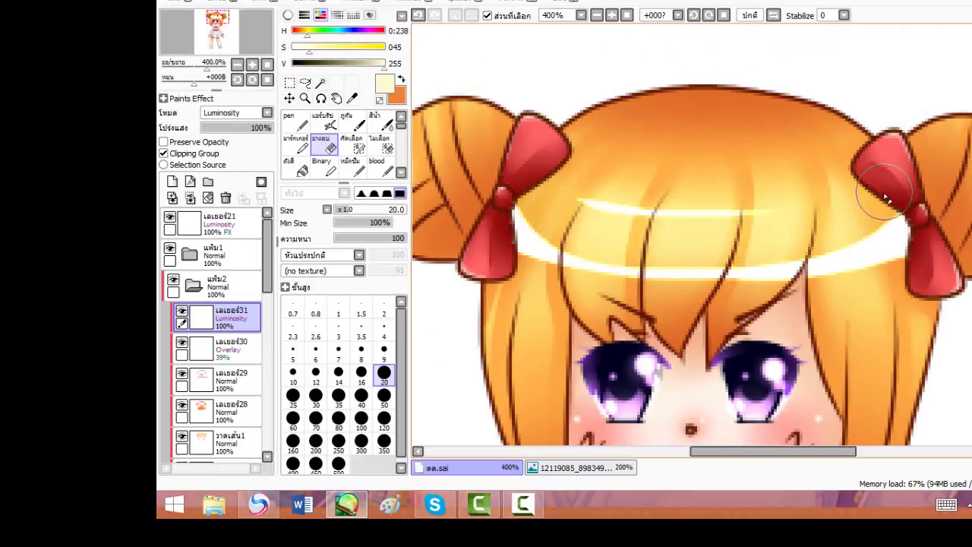
{"action": "mouse_move", "coordinate": [799, 234]}
{"action": "left_mouse_down"}
{"action": "mouse_move", "coordinate": [562, 187]}
{"action": "mouse_move", "coordinate": [572, 182]}
{"action": "mouse_move", "coordinate": [625, 210]}
{"action": "mouse_move", "coordinate": [716, 219]}
{"action": "mouse_move", "coordinate": [786, 215]}
{"action": "mouse_move", "coordinate": [847, 194]}
{"action": "mouse_move", "coordinate": [807, 216]}
{"action": "mouse_move", "coordinate": [655, 226]}
{"action": "mouse_move", "coordinate": [616, 220]}
{"action": "mouse_move", "coordinate": [588, 202]}
{"action": "mouse_move", "coordinate": [764, 213]}
{"action": "mouse_move", "coordinate": [785, 225]}
{"action": "mouse_move", "coordinate": [826, 219]}
{"action": "mouse_move", "coordinate": [838, 206]}
{"action": "left_mouse_up"}
{"action": "key", "text": "ctrl+z"}
{"action": "key", "text": "ctrl+z"}
Step: Erase the upper part of the bright band with the eraser at size 40, leaving a thin crescent between the bows
{"action": "left_click_drag", "start_coordinate": [698, 287], "coordinate": [662, 226]}
{"action": "key", "text": "ctrl+z"}
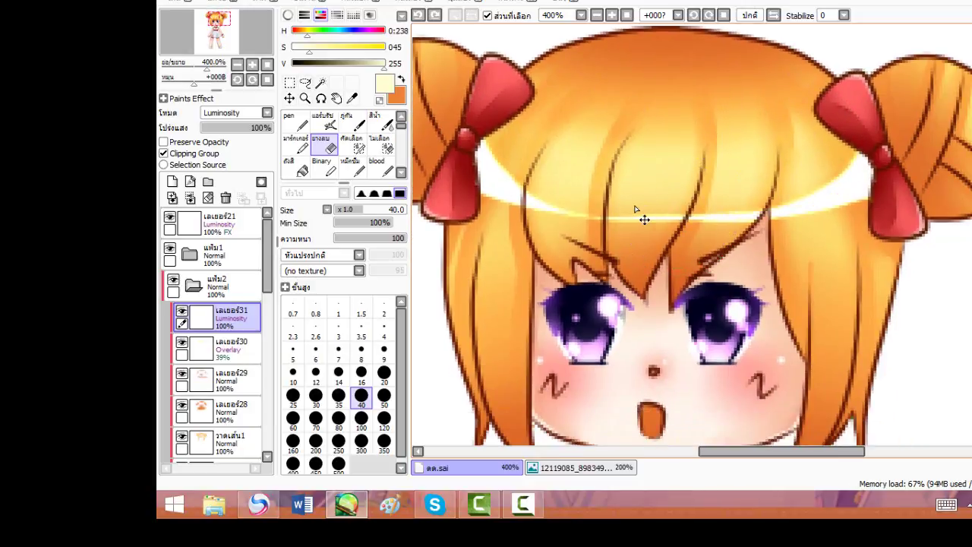
{"action": "key", "text": "ctrl+z"}
{"action": "mouse_move", "coordinate": [547, 141]}
{"action": "left_mouse_down"}
{"action": "mouse_move", "coordinate": [754, 163]}
{"action": "mouse_move", "coordinate": [798, 152]}
{"action": "mouse_move", "coordinate": [675, 165]}
{"action": "mouse_move", "coordinate": [549, 150]}
{"action": "mouse_move", "coordinate": [552, 132]}
{"action": "mouse_move", "coordinate": [596, 105]}
{"action": "left_mouse_up"}
{"action": "left_click_drag", "start_coordinate": [750, 186], "coordinate": [747, 239]}
{"action": "scroll", "coordinate": [748, 254], "scroll_direction": "down", "scroll_amount": 1}
{"action": "scroll", "coordinate": [748, 254], "scroll_direction": "down", "scroll_amount": 1}
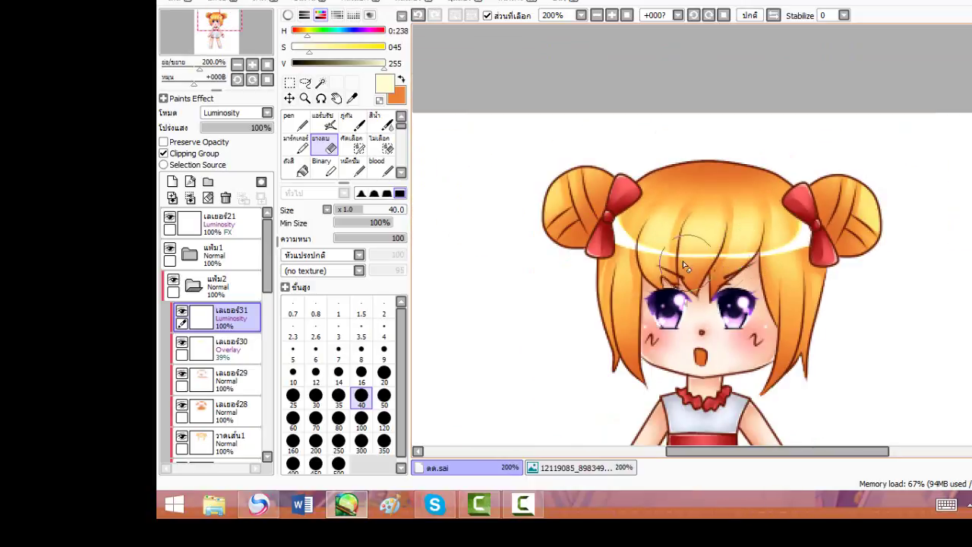
{"action": "scroll", "coordinate": [680, 204], "scroll_direction": "up", "scroll_amount": 2}
Step: Set the Luminosity layer's opacity to 32% and blend the crescent highlight's edges with the เบลอ brush at size 8
{"action": "left_click_drag", "start_coordinate": [235, 133], "coordinate": [225, 133]}
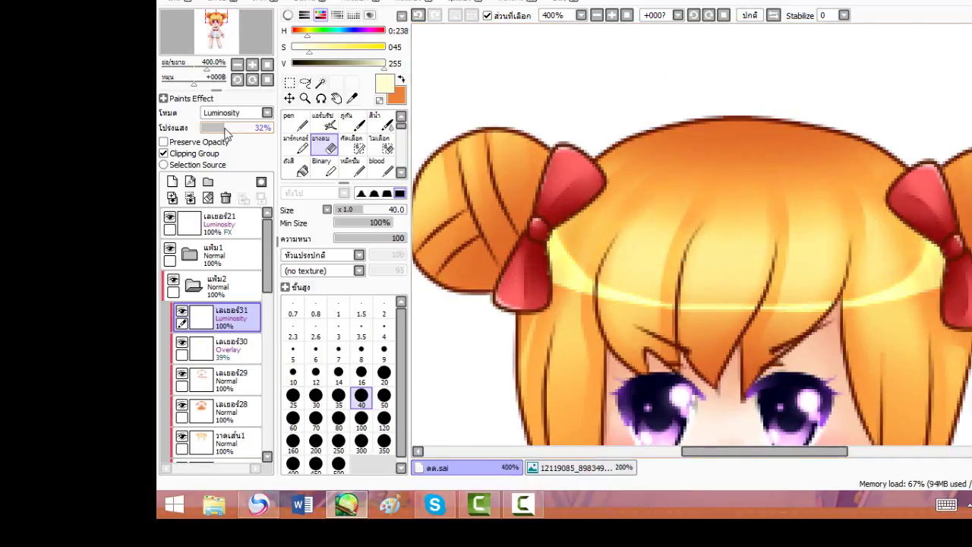
{"action": "scroll", "coordinate": [372, 145], "scroll_direction": "down", "scroll_amount": 2}
{"action": "scroll", "coordinate": [562, 295], "scroll_direction": "up", "scroll_amount": 1}
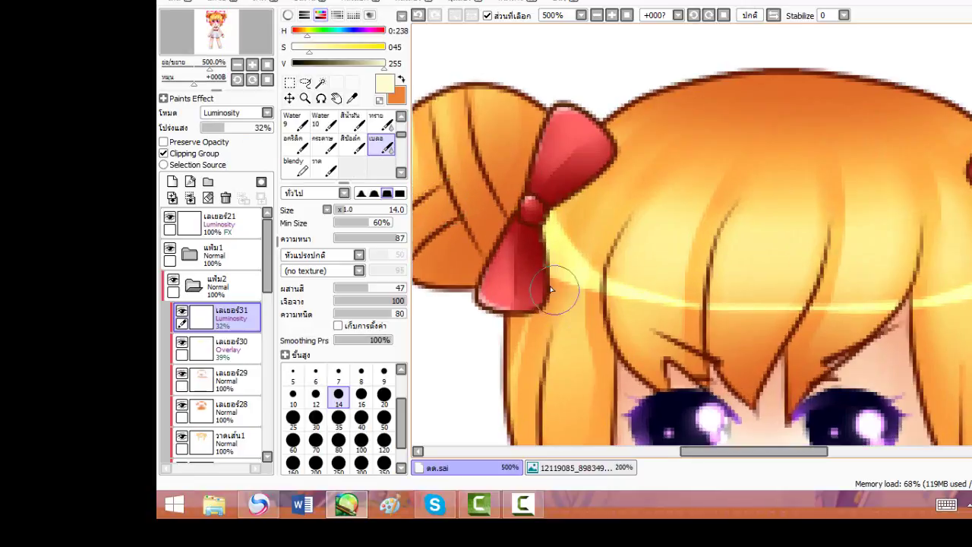
{"action": "left_click", "coordinate": [361, 372]}
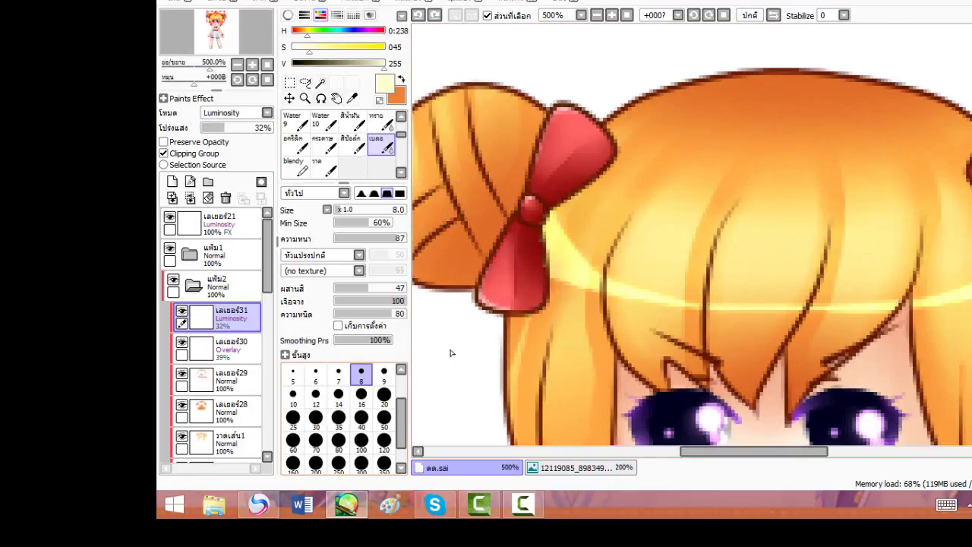
{"action": "left_click_drag", "start_coordinate": [685, 315], "coordinate": [960, 305]}
{"action": "left_click_drag", "start_coordinate": [861, 332], "coordinate": [774, 332]}
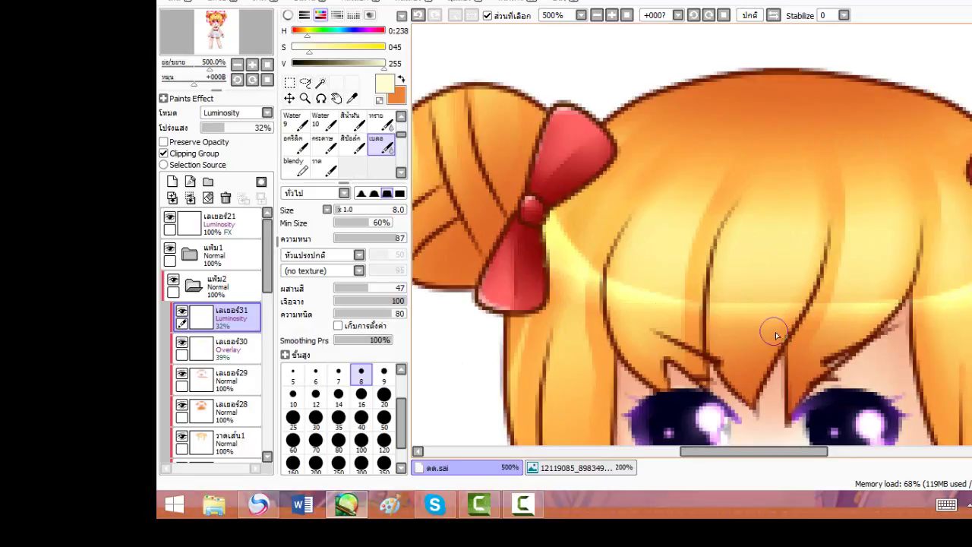
Step: Transform the crescent highlight, stretching it slightly wider and moving it a little higher on the fringe, and apply the change
{"action": "scroll", "coordinate": [775, 331], "scroll_direction": "down", "scroll_amount": 3}
{"action": "mouse_move", "coordinate": [767, 298]}
{"action": "left_mouse_down"}
{"action": "mouse_move", "coordinate": [630, 192]}
{"action": "mouse_move", "coordinate": [636, 205]}
{"action": "left_mouse_up"}
{"action": "scroll", "coordinate": [585, 262], "scroll_direction": "up", "scroll_amount": 2}
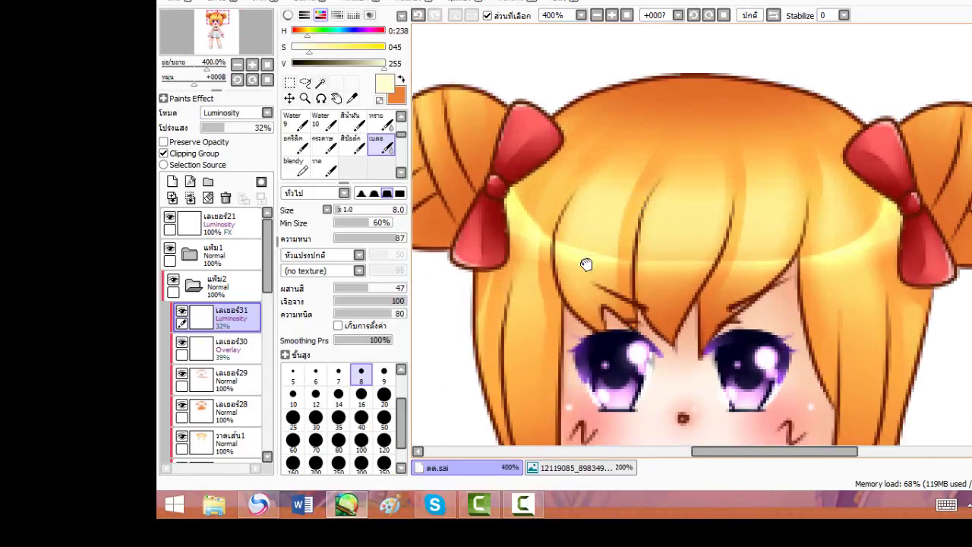
{"action": "scroll", "coordinate": [641, 257], "scroll_direction": "down", "scroll_amount": 1}
{"action": "key", "text": "ctrl+t"}
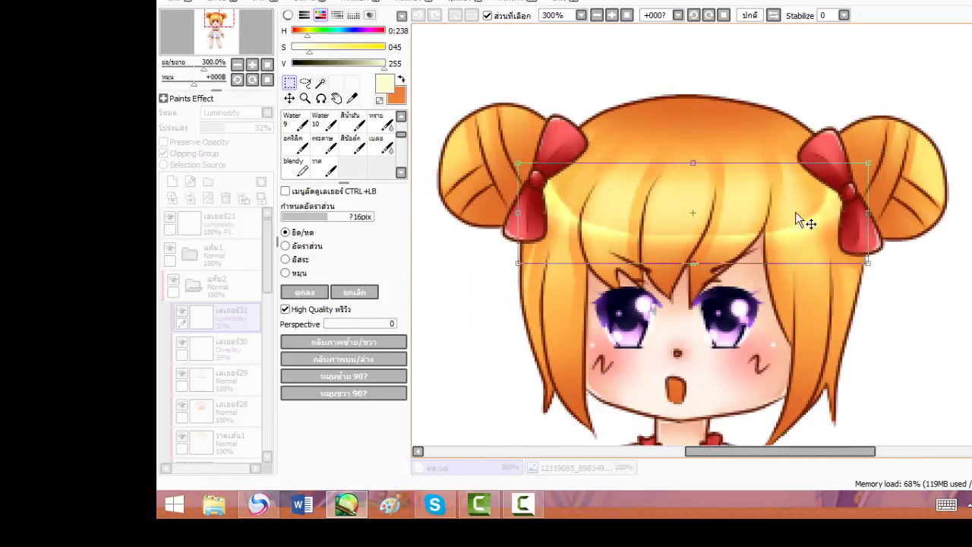
{"action": "mouse_move", "coordinate": [866, 213]}
{"action": "left_mouse_down"}
{"action": "mouse_move", "coordinate": [885, 217]}
{"action": "mouse_move", "coordinate": [876, 214]}
{"action": "left_mouse_up"}
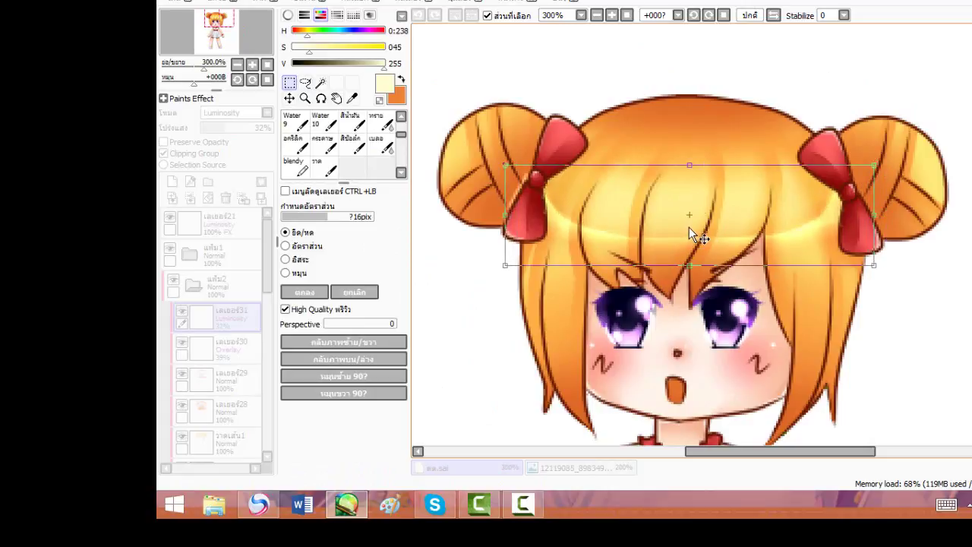
{"action": "left_click_drag", "start_coordinate": [689, 224], "coordinate": [652, 201]}
{"action": "left_click", "coordinate": [324, 293]}
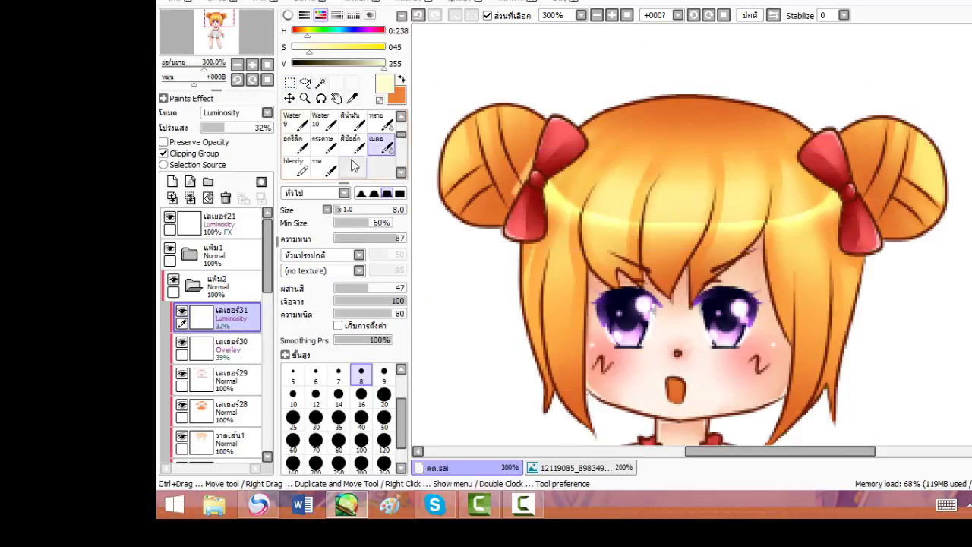
Step: Erase the highlight overflow on the left hair bun beside the bow with the eraser at size 40
{"action": "scroll", "coordinate": [352, 151], "scroll_direction": "up", "scroll_amount": 3}
{"action": "left_click", "coordinate": [326, 147]}
{"action": "left_click_drag", "start_coordinate": [524, 158], "coordinate": [535, 178]}
{"action": "key", "text": "ctrl+z"}
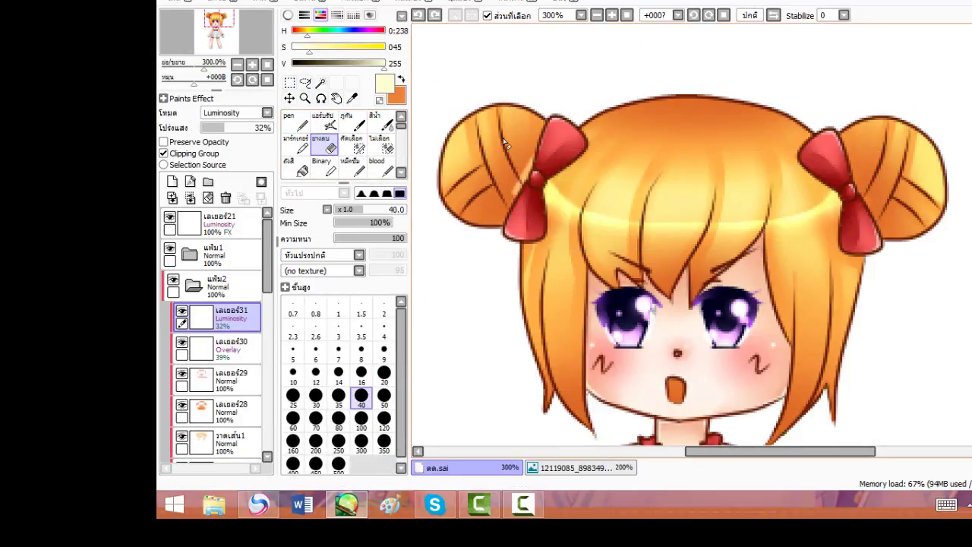
{"action": "left_click_drag", "start_coordinate": [498, 143], "coordinate": [498, 160]}
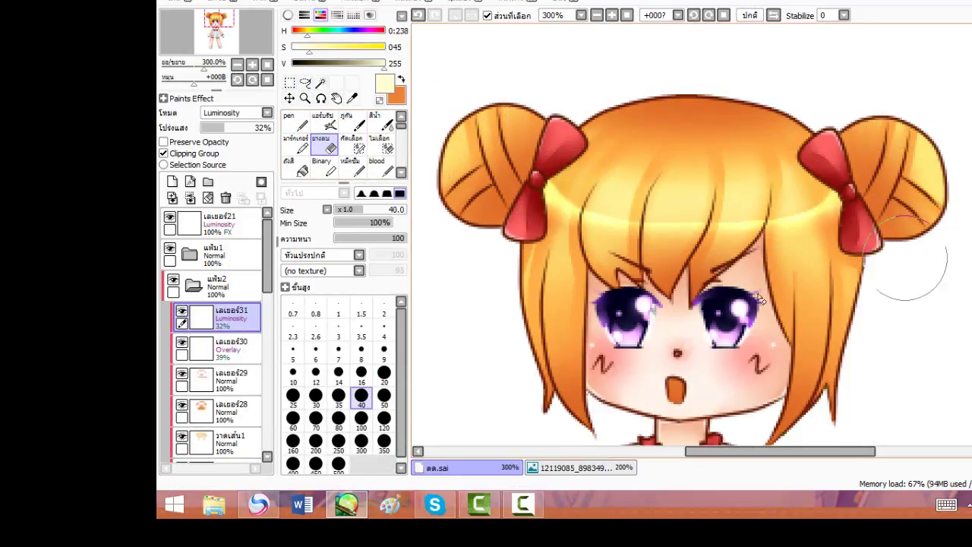
Step: Add a new layer above the crescent highlight layer and set its blend mode to Luminosity
{"action": "left_click_drag", "start_coordinate": [911, 259], "coordinate": [927, 148]}
{"action": "left_click", "coordinate": [172, 181]}
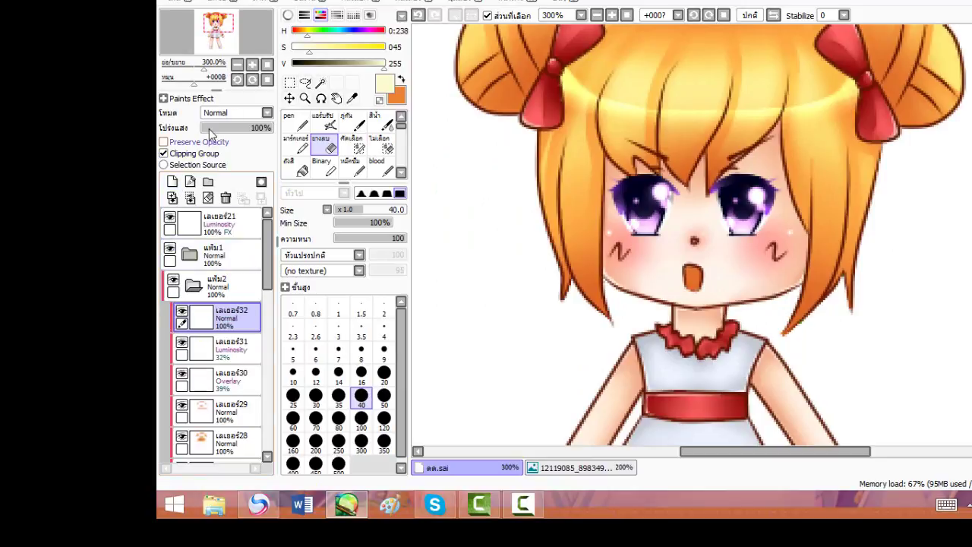
{"action": "left_click", "coordinate": [235, 112]}
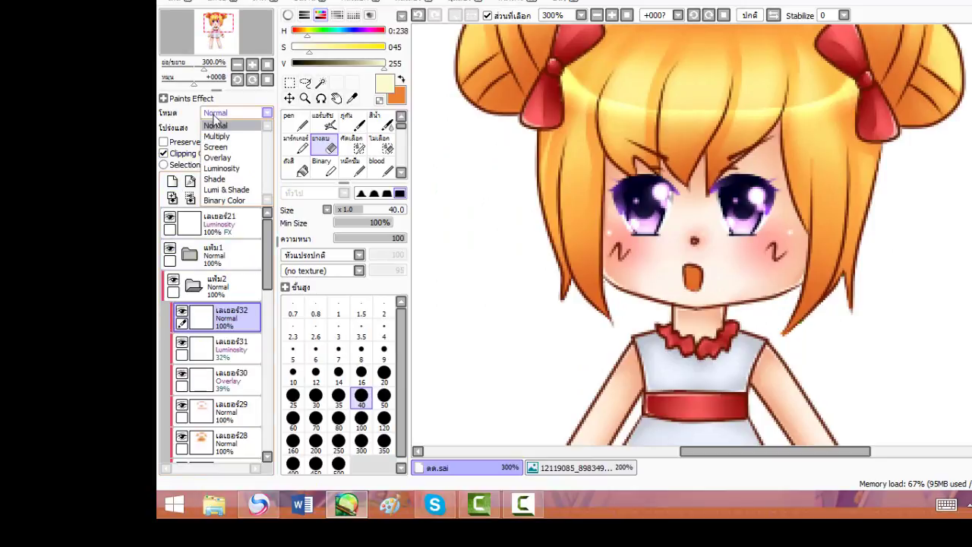
{"action": "left_click", "coordinate": [221, 168]}
Step: Stamp a large pale yellow dot beside each bow at the crescent's ends with the pen at size 40
{"action": "left_click", "coordinate": [296, 122]}
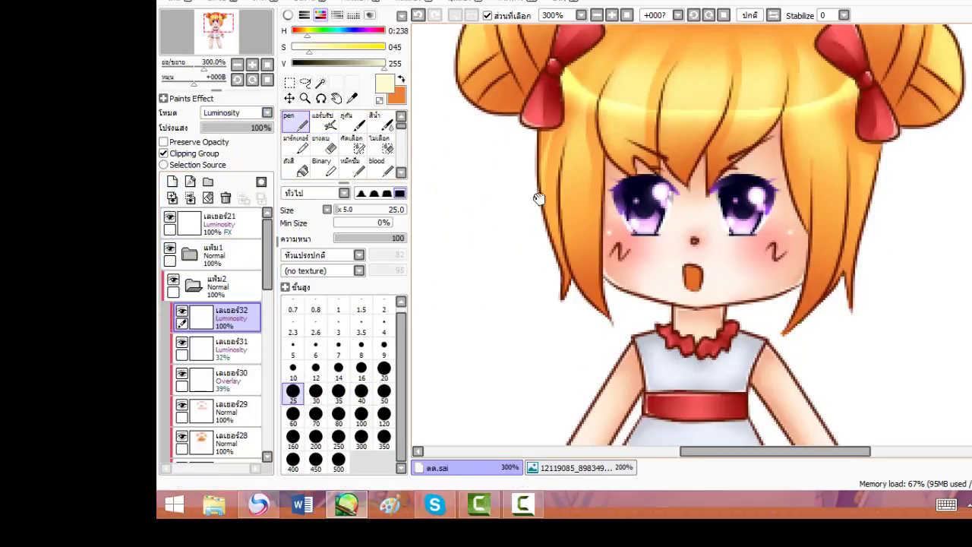
{"action": "left_click_drag", "start_coordinate": [537, 198], "coordinate": [505, 313]}
{"action": "left_click", "coordinate": [383, 369]}
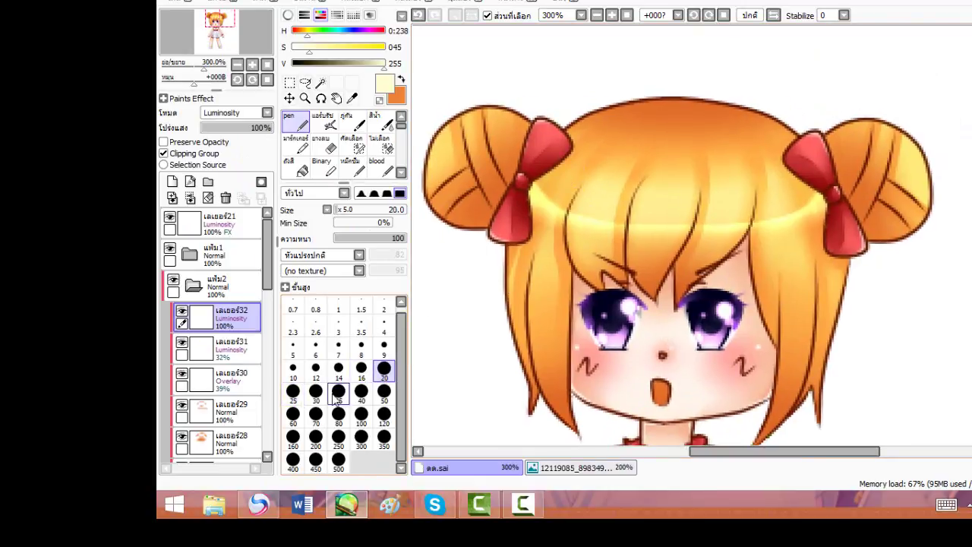
{"action": "left_click", "coordinate": [362, 391]}
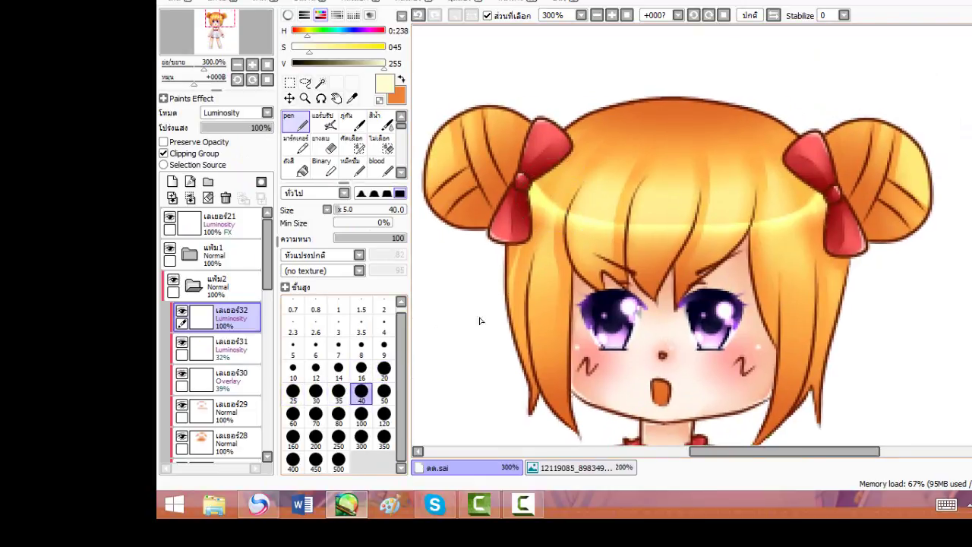
{"action": "left_click", "coordinate": [552, 202]}
{"action": "left_click", "coordinate": [792, 205]}
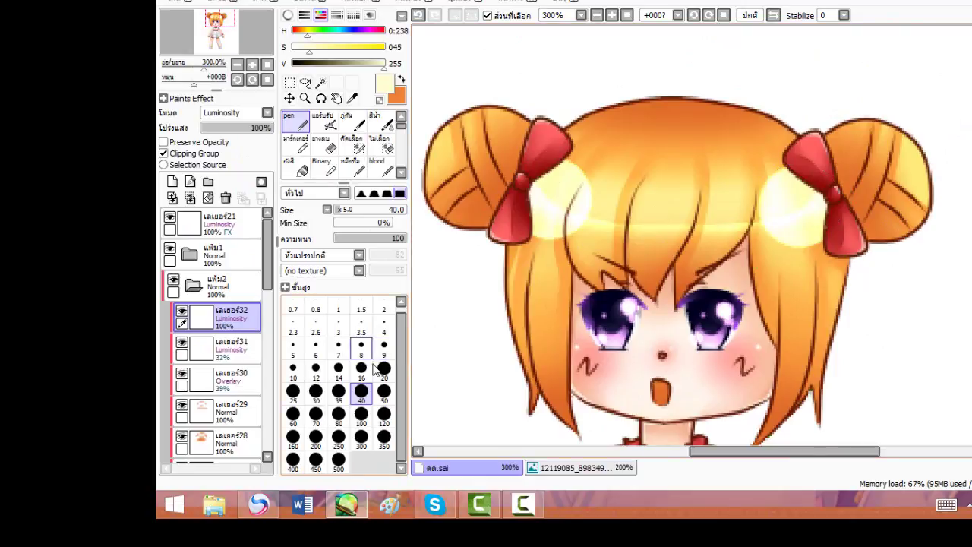
Step: Add smaller pen dots along the crescent: size 16 inside each large dot, then size 8 and size 5 near the fringe's centre
{"action": "left_click", "coordinate": [339, 368]}
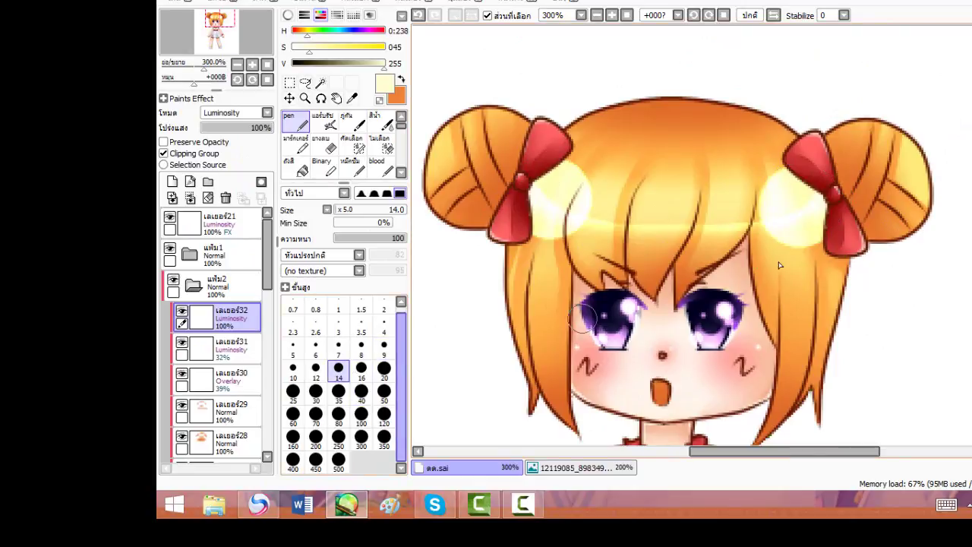
{"action": "left_click", "coordinate": [361, 368]}
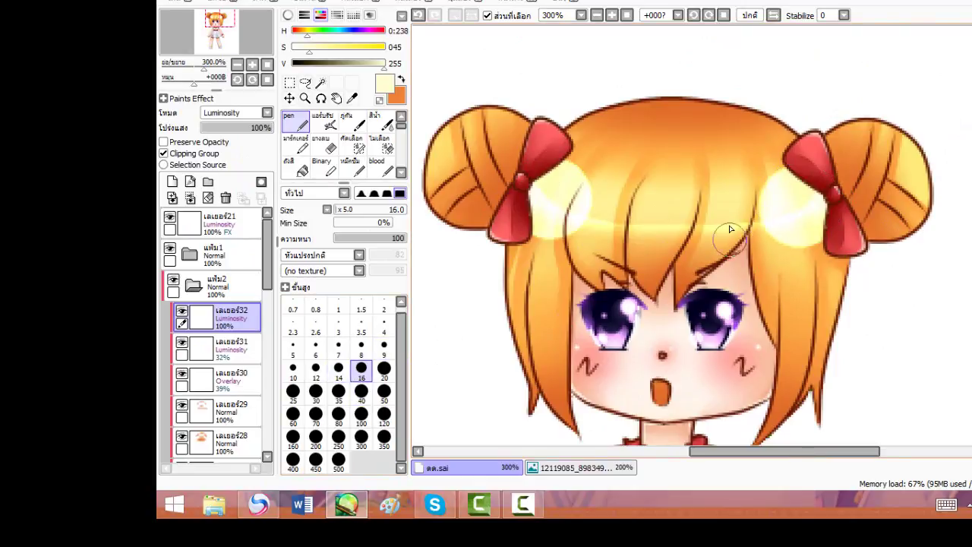
{"action": "left_click", "coordinate": [594, 224]}
{"action": "left_click", "coordinate": [361, 351]}
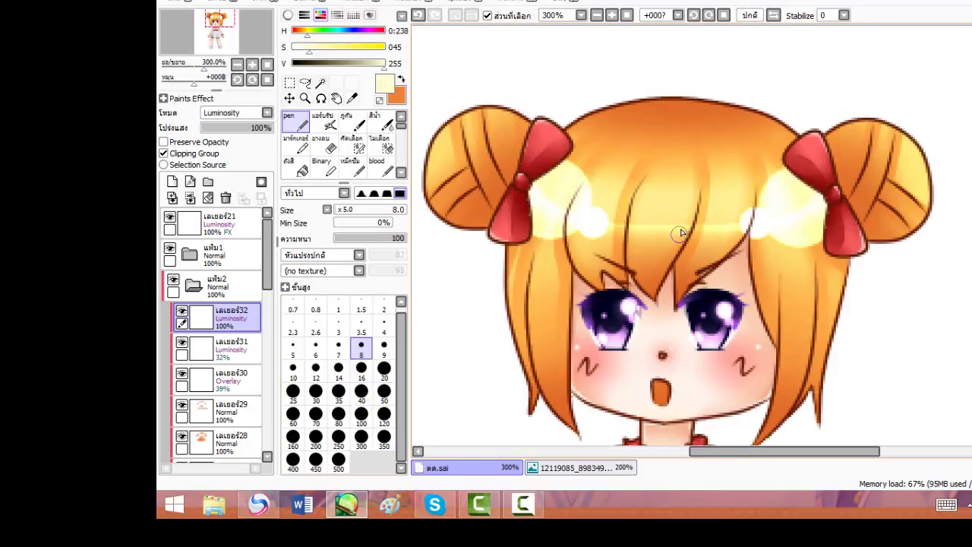
{"action": "left_click", "coordinate": [678, 231]}
{"action": "left_click", "coordinate": [361, 328]}
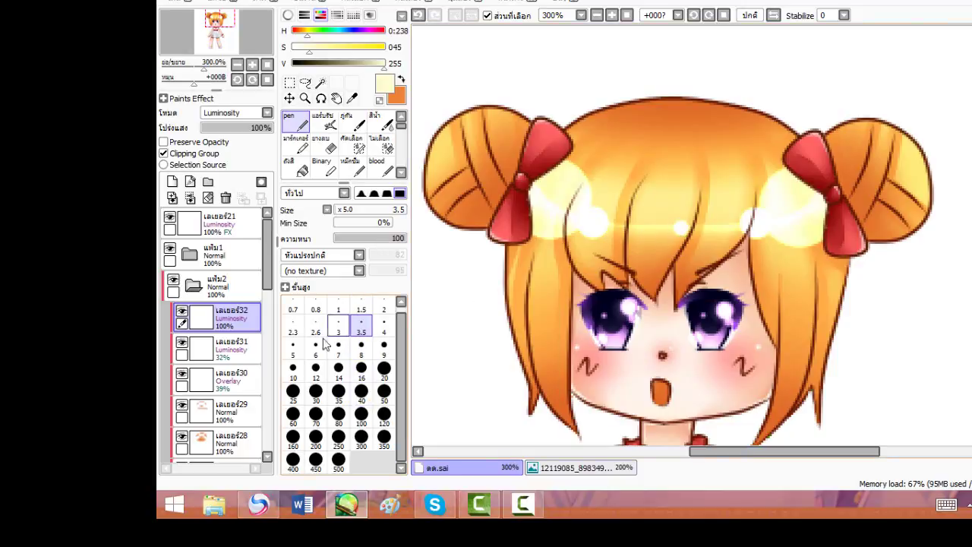
{"action": "left_click", "coordinate": [292, 348]}
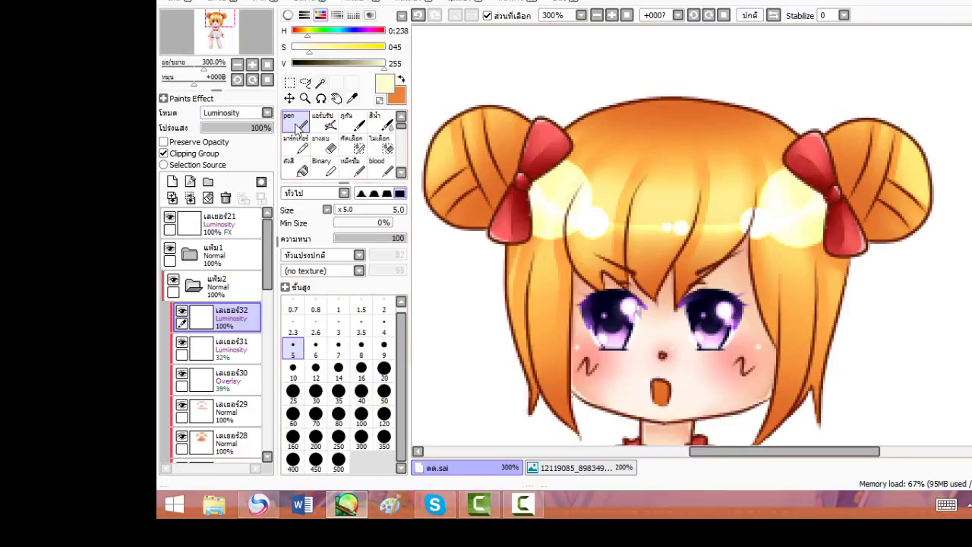
Step: Change the dot layer's blend mode to Overlay and set its opacity to 100%
{"action": "left_click_drag", "start_coordinate": [250, 127], "coordinate": [227, 131]}
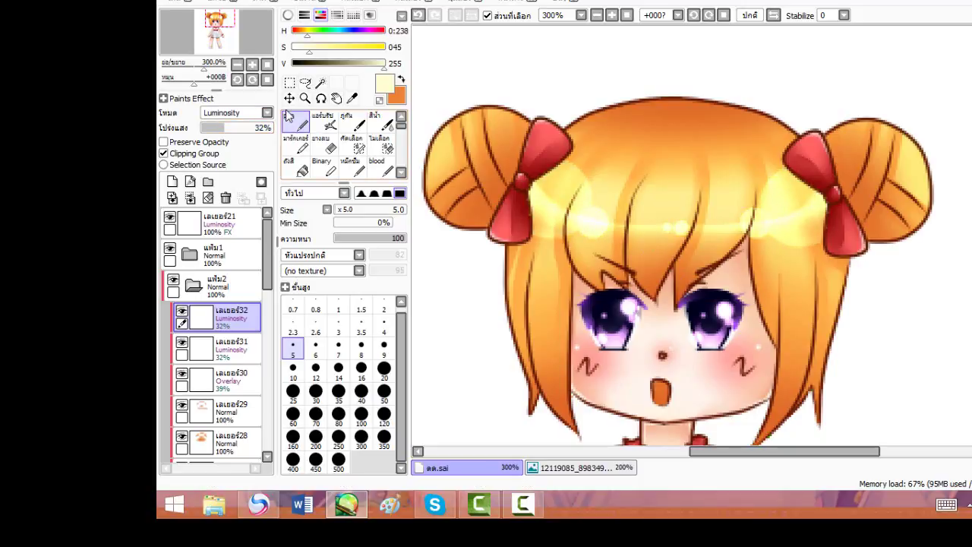
{"action": "left_click", "coordinate": [258, 112]}
{"action": "left_click", "coordinate": [229, 156]}
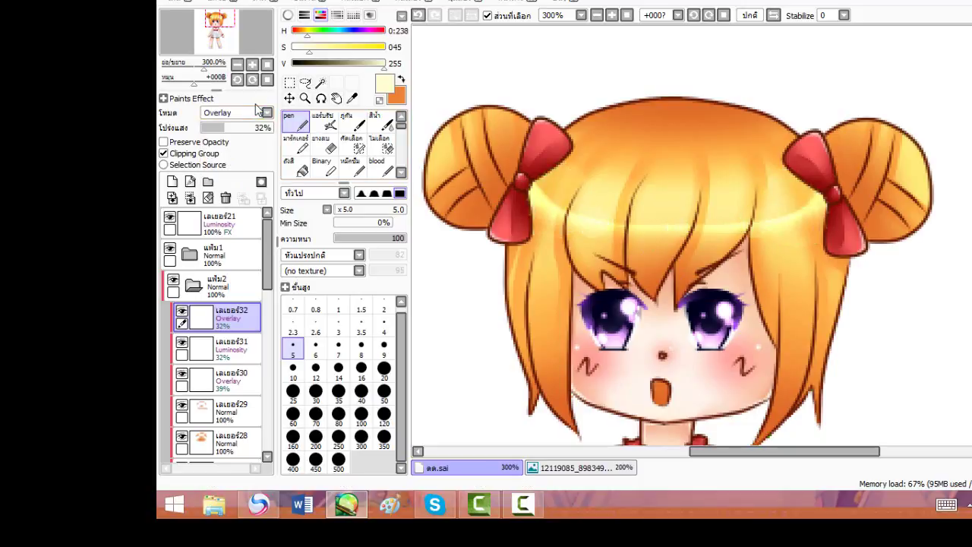
{"action": "left_click_drag", "start_coordinate": [226, 126], "coordinate": [289, 120]}
{"action": "scroll", "coordinate": [722, 281], "scroll_direction": "down", "scroll_amount": 2}
{"action": "left_click_drag", "start_coordinate": [722, 285], "coordinate": [689, 174]}
{"action": "scroll", "coordinate": [626, 151], "scroll_direction": "up", "scroll_amount": 1}
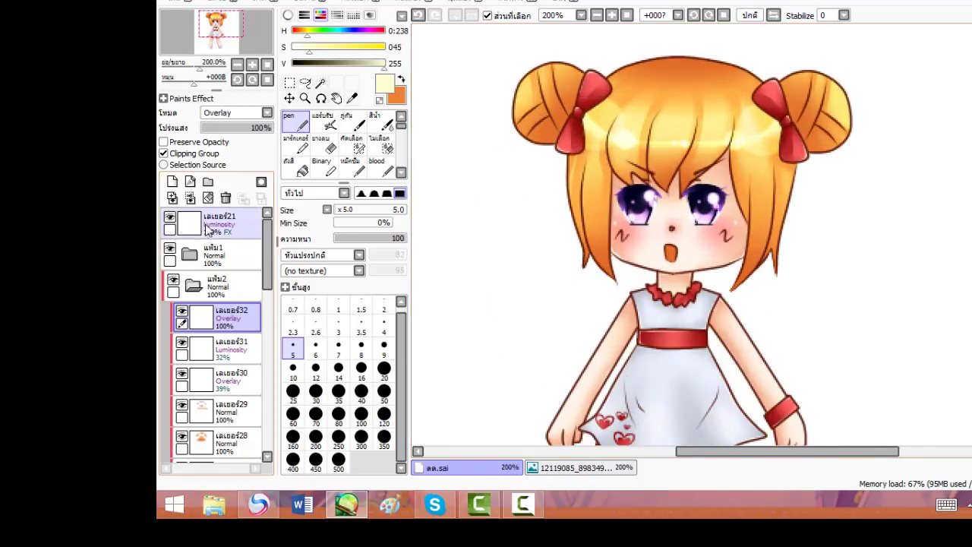
Step: Toggle the crescent highlight layer's visibility to check it, then add a new linework layer directly above it
{"action": "scroll", "coordinate": [199, 371], "scroll_direction": "down", "scroll_amount": 3}
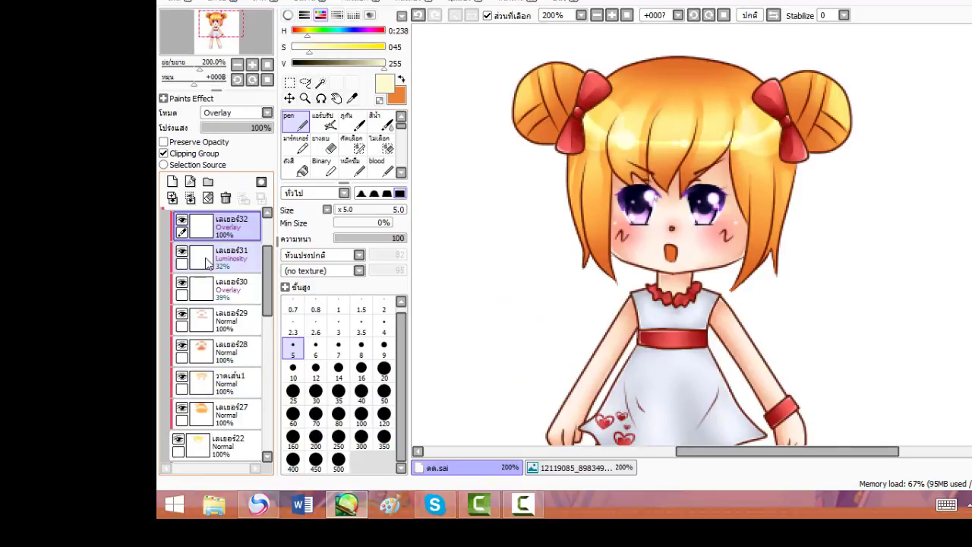
{"action": "left_click", "coordinate": [182, 255]}
{"action": "left_click", "coordinate": [183, 255]}
{"action": "left_click", "coordinate": [213, 257]}
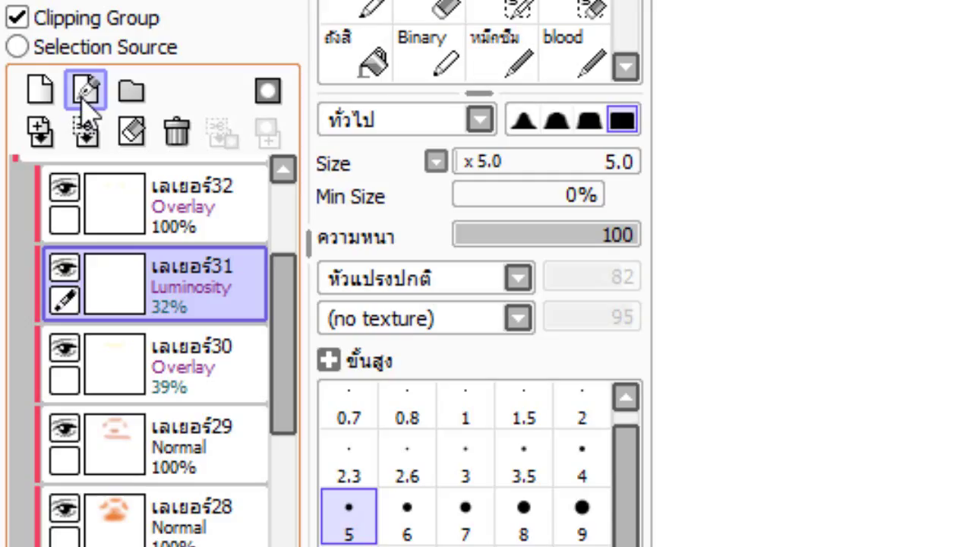
{"action": "left_click", "coordinate": [85, 90]}
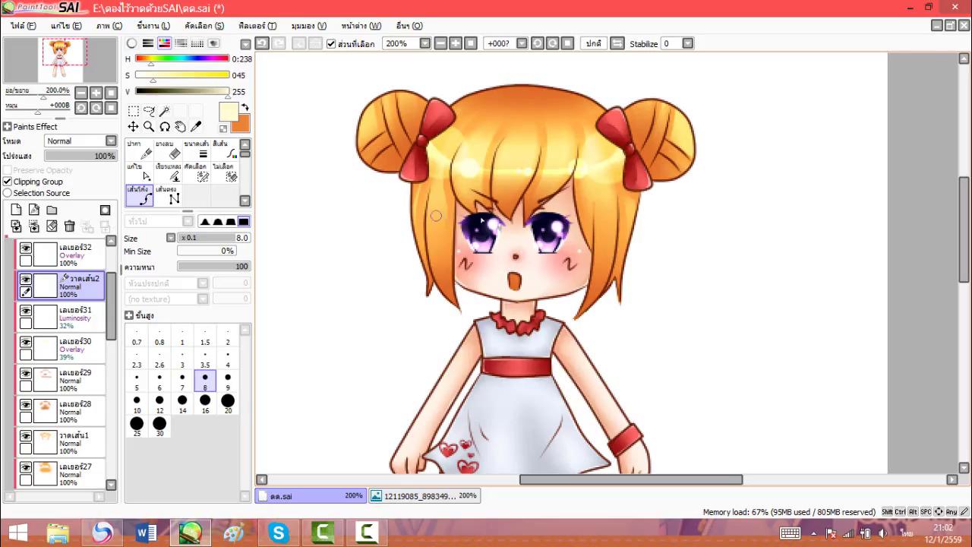
Step: Draw a thin highlight curve along the left side lock's inner strand line down to its tip with the Curve tool at size 1.5
{"action": "scroll", "coordinate": [481, 220], "scroll_direction": "up", "scroll_amount": 3}
{"action": "left_click_drag", "start_coordinate": [451, 245], "coordinate": [579, 191]}
{"action": "left_click", "coordinate": [205, 334]}
{"action": "left_click_drag", "start_coordinate": [504, 236], "coordinate": [425, 265]}
{"action": "left_click_drag", "start_coordinate": [367, 329], "coordinate": [357, 268]}
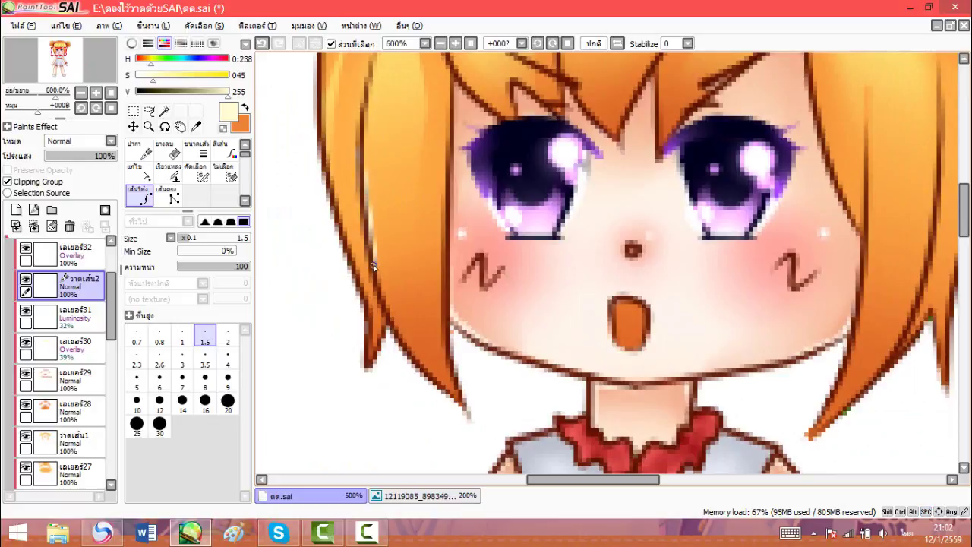
{"action": "left_click", "coordinate": [372, 266]}
{"action": "left_click", "coordinate": [463, 408]}
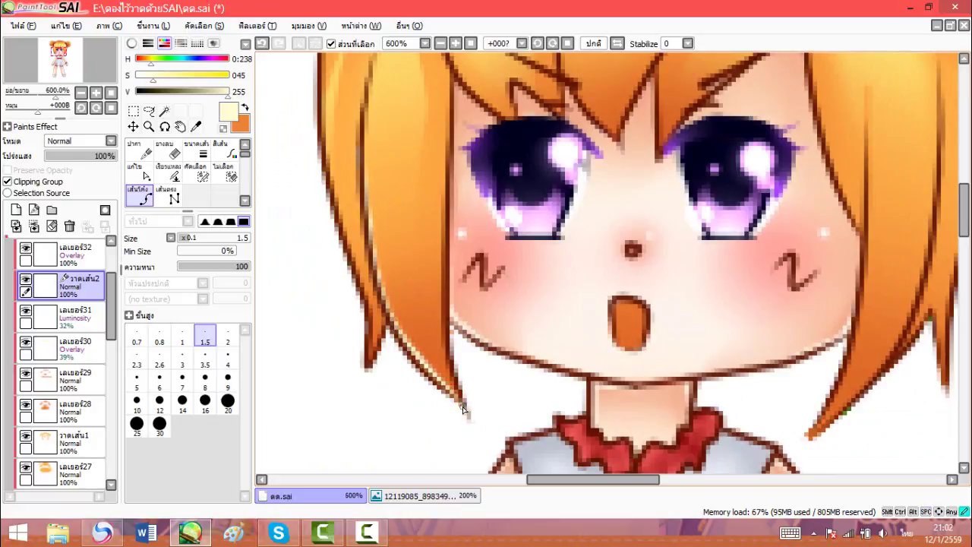
Step: Set the new linework layer's blend mode to Luminosity
{"action": "left_click_drag", "start_coordinate": [288, 261], "coordinate": [290, 301]}
{"action": "left_click", "coordinate": [70, 144]}
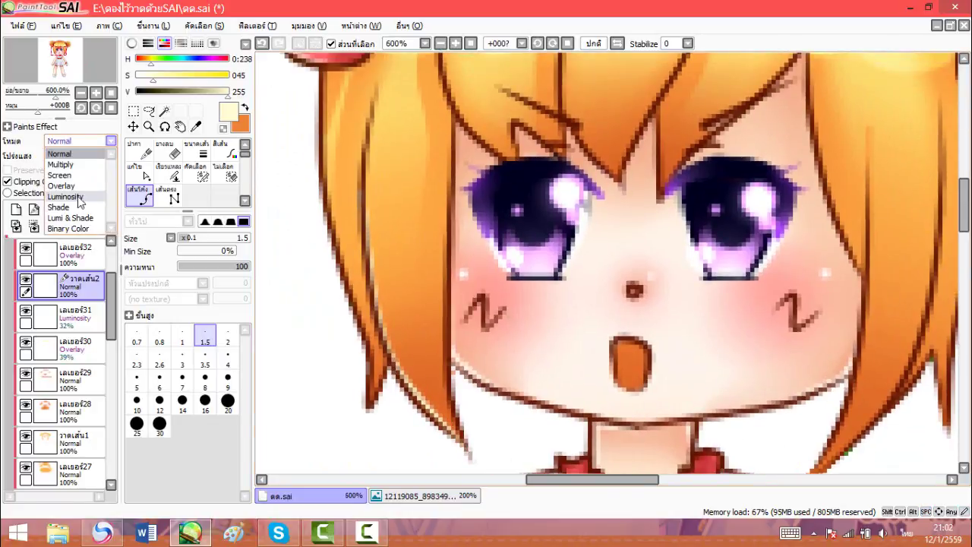
{"action": "left_click", "coordinate": [68, 195]}
Step: Draw size 1.5 highlight curves along the right side lock's strand line to its tip and along its edge beside the cheek
{"action": "mouse_move", "coordinate": [433, 226]}
{"action": "left_mouse_down"}
{"action": "mouse_move", "coordinate": [357, 128]}
{"action": "mouse_move", "coordinate": [157, 124]}
{"action": "left_mouse_up"}
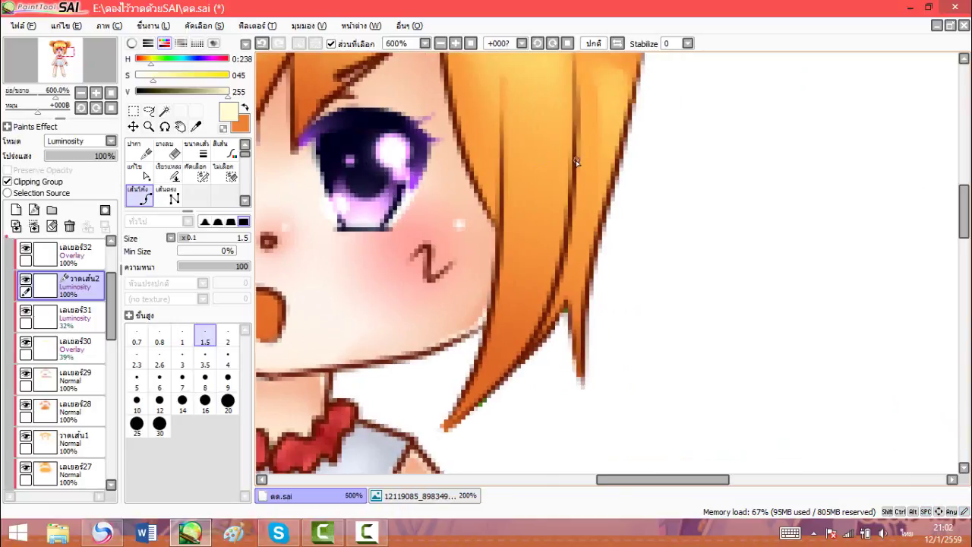
{"action": "left_click", "coordinate": [561, 244]}
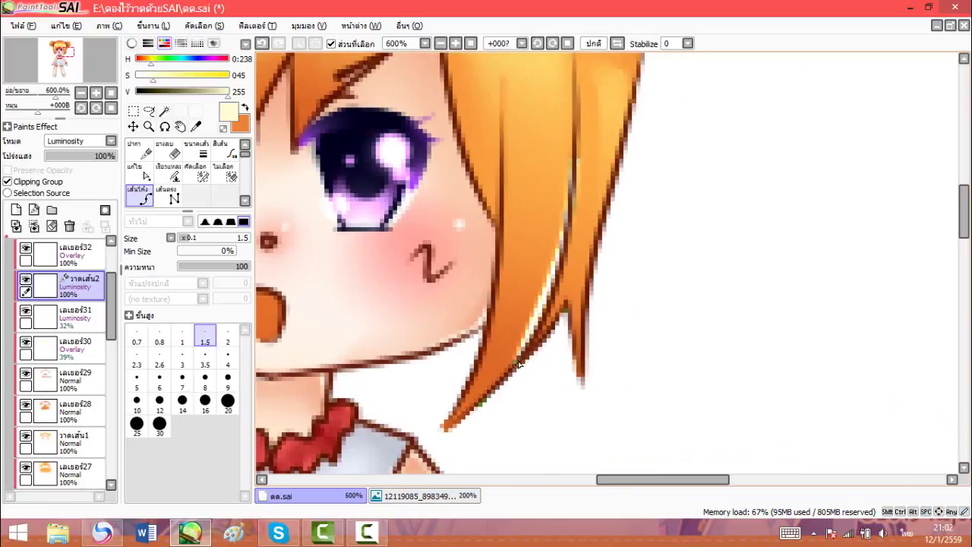
{"action": "left_click", "coordinate": [517, 358]}
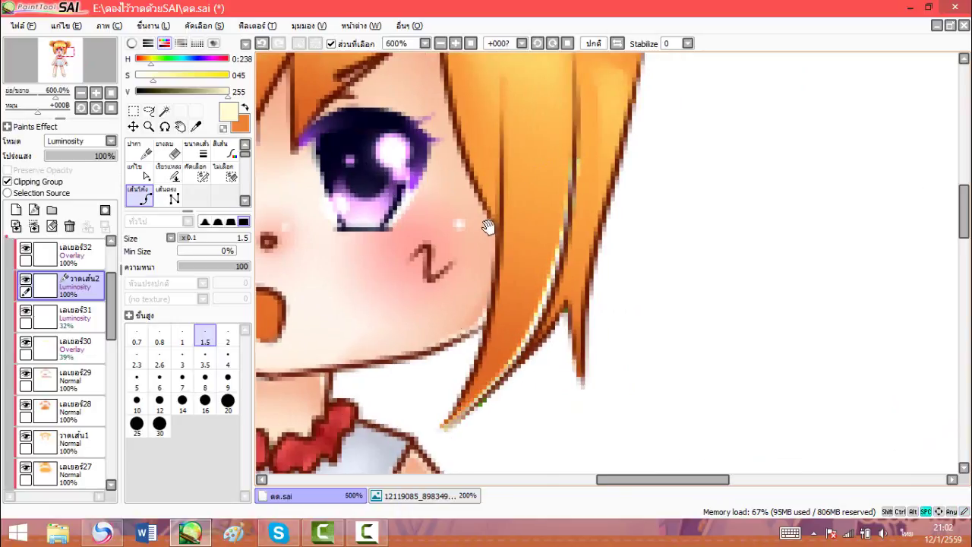
{"action": "scroll", "coordinate": [486, 226], "scroll_direction": "up", "scroll_amount": 3}
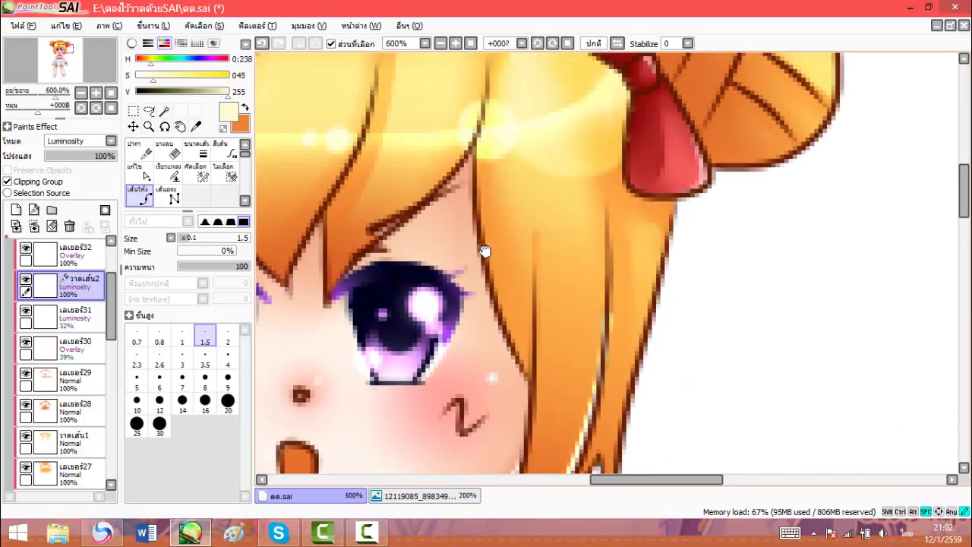
{"action": "double_click", "coordinate": [527, 379]}
Step: Trace thin highlight curves along the lower edges of the fringe strands, from the right strand across to the left one
{"action": "left_click_drag", "start_coordinate": [483, 343], "coordinate": [560, 335]}
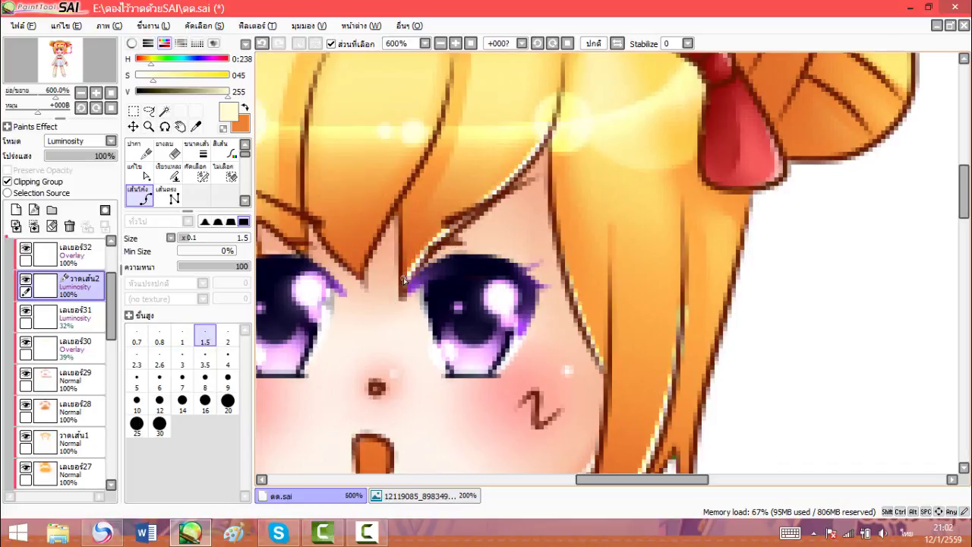
{"action": "left_click_drag", "start_coordinate": [385, 227], "coordinate": [508, 217]}
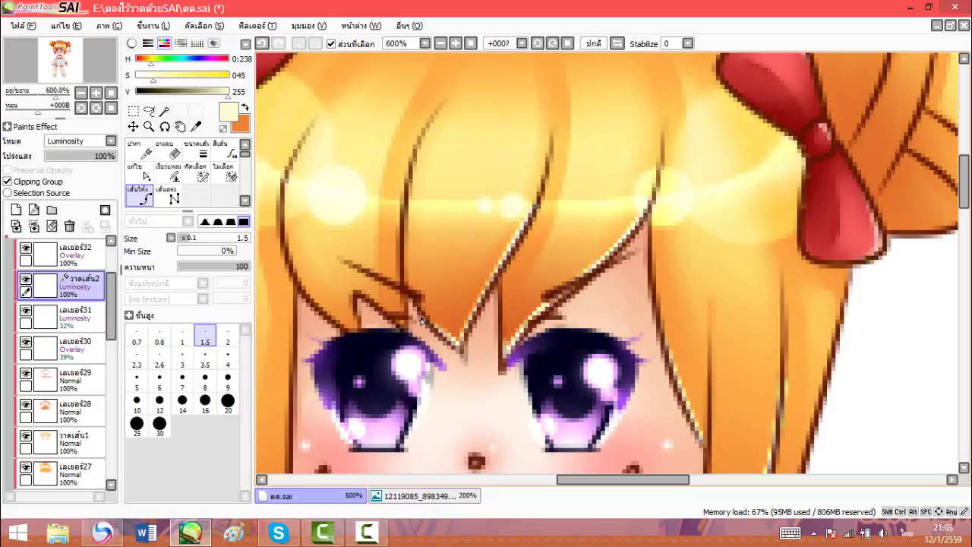
{"action": "left_click_drag", "start_coordinate": [288, 212], "coordinate": [336, 233]}
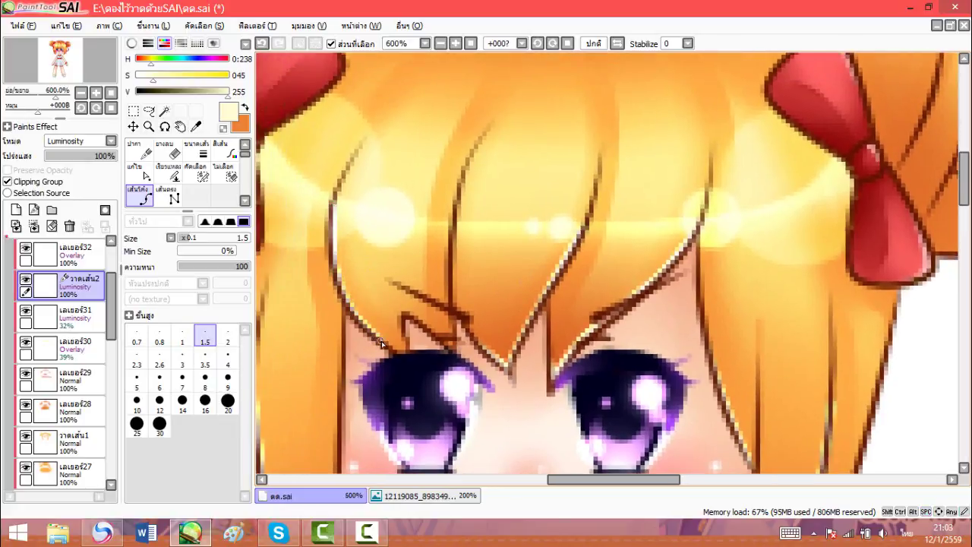
Step: Add thin highlight curves along the outer edges of the left and right side hair below the bows
{"action": "scroll", "coordinate": [434, 370], "scroll_direction": "down", "scroll_amount": 2}
{"action": "left_click_drag", "start_coordinate": [465, 344], "coordinate": [479, 184]}
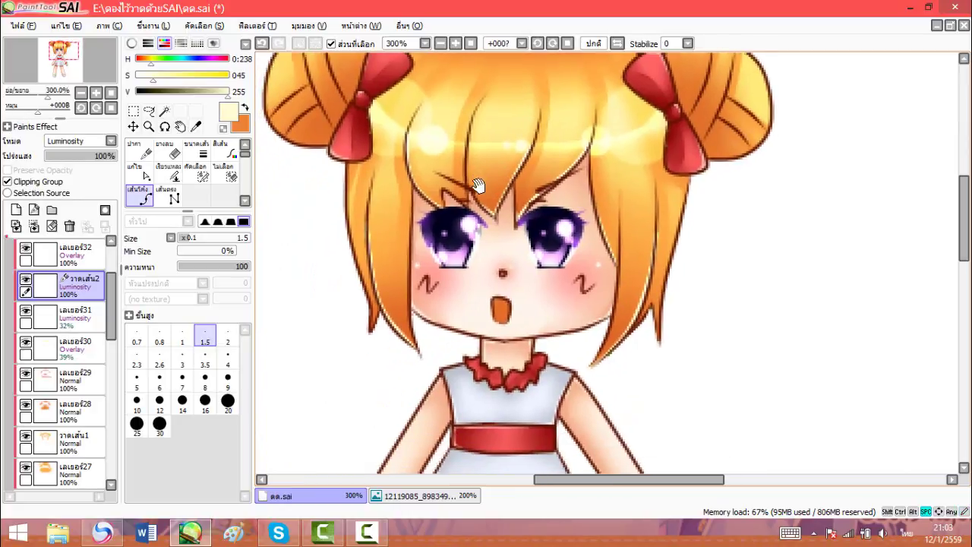
{"action": "scroll", "coordinate": [459, 192], "scroll_direction": "up", "scroll_amount": 1}
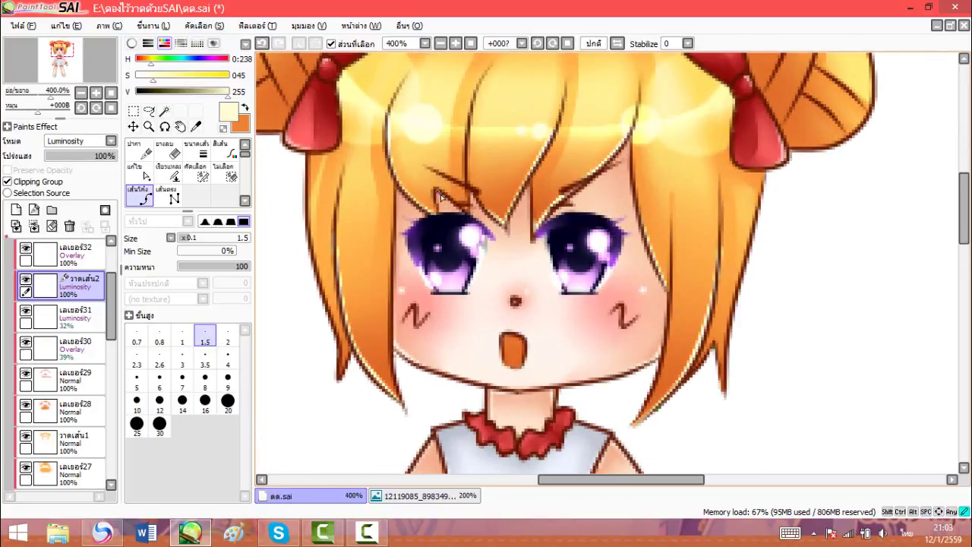
{"action": "left_click_drag", "start_coordinate": [453, 204], "coordinate": [468, 144]}
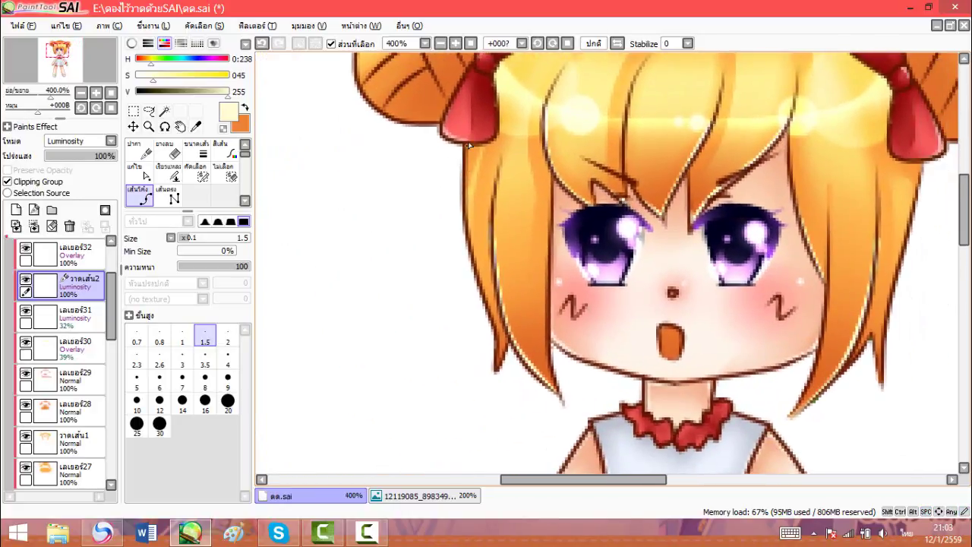
{"action": "left_click_drag", "start_coordinate": [464, 189], "coordinate": [465, 233]}
{"action": "left_click_drag", "start_coordinate": [726, 197], "coordinate": [561, 184]}
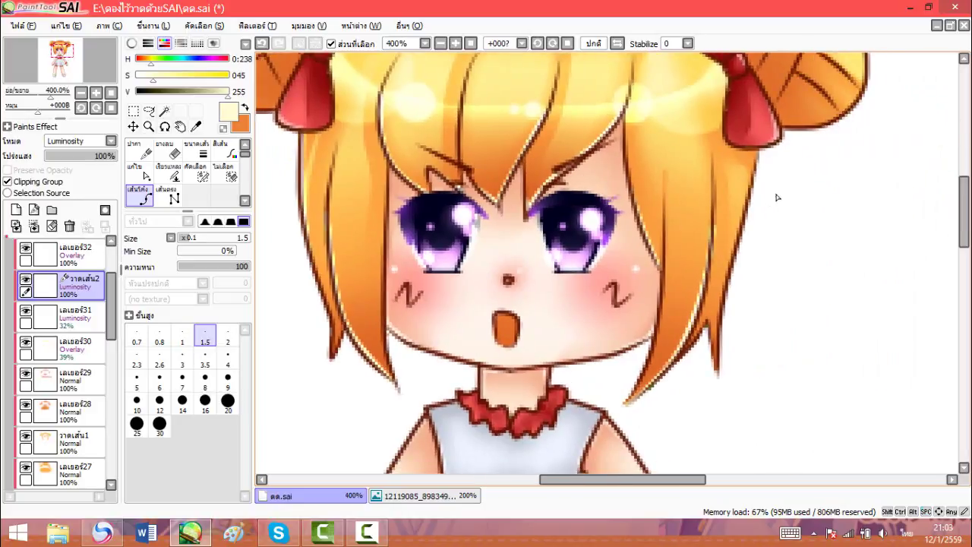
{"action": "left_click", "coordinate": [741, 216]}
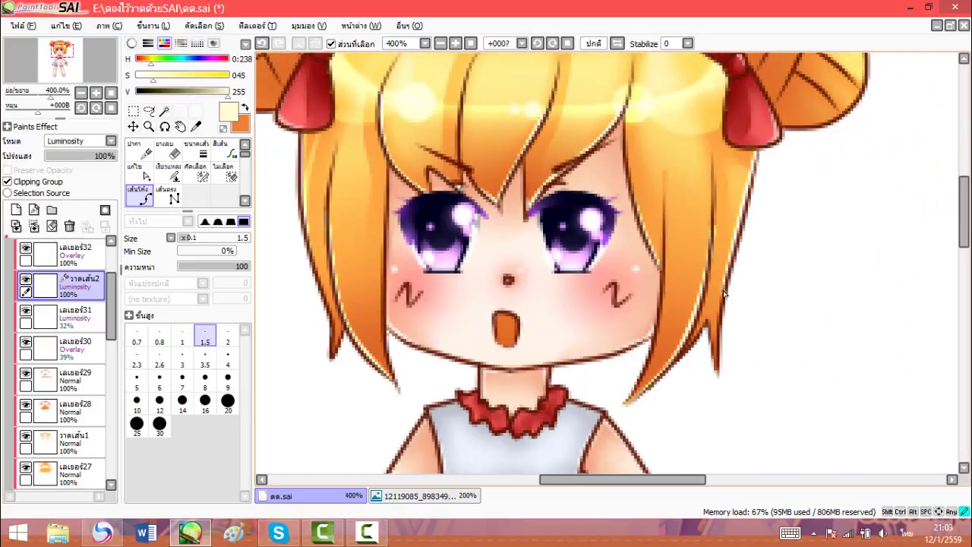
{"action": "left_click_drag", "start_coordinate": [681, 258], "coordinate": [663, 402]}
{"action": "scroll", "coordinate": [677, 146], "scroll_direction": "up", "scroll_amount": 1}
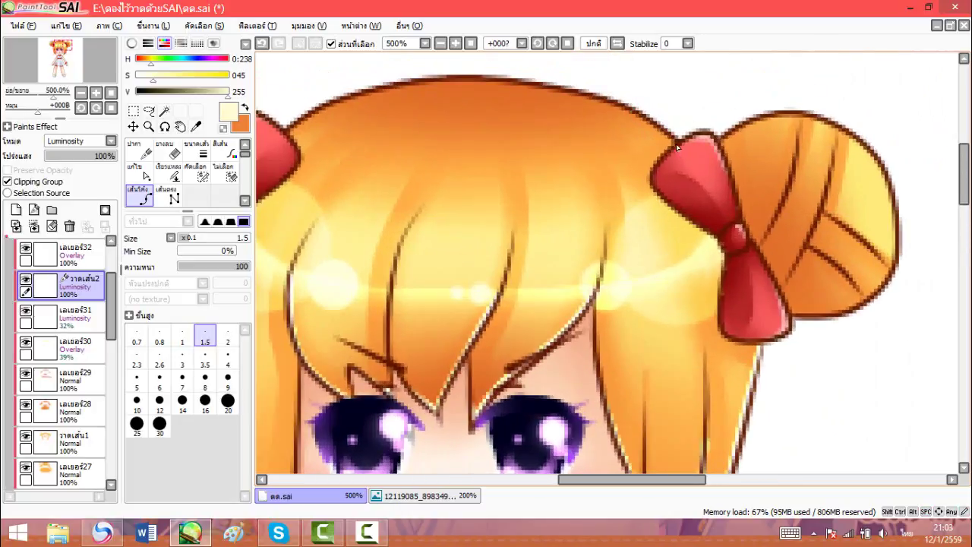
Step: Draw thin highlight curves along the crown's outline from both bows up toward the top of the head
{"action": "left_click_drag", "start_coordinate": [630, 113], "coordinate": [570, 93]}
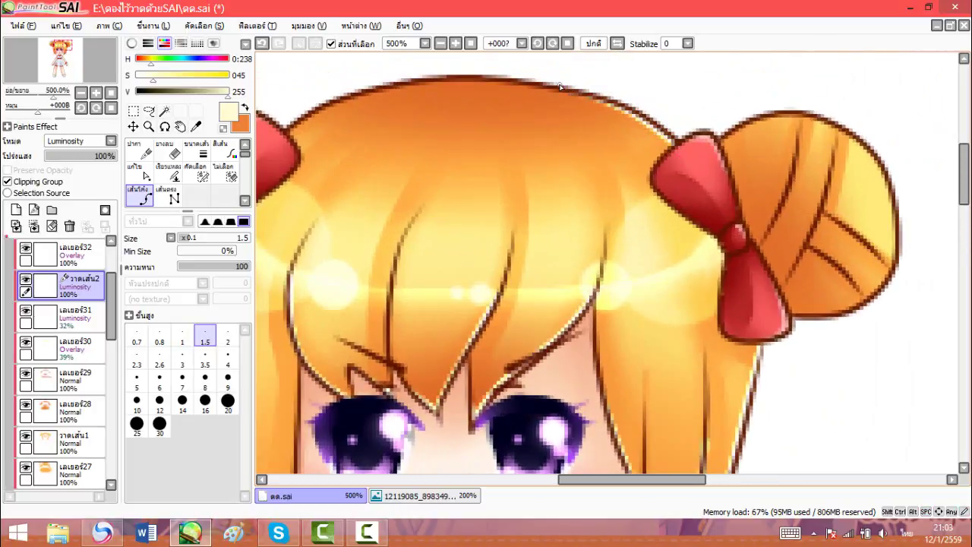
{"action": "mouse_move", "coordinate": [332, 132]}
{"action": "left_mouse_down"}
{"action": "mouse_move", "coordinate": [427, 120]}
{"action": "mouse_move", "coordinate": [404, 101]}
{"action": "left_mouse_up"}
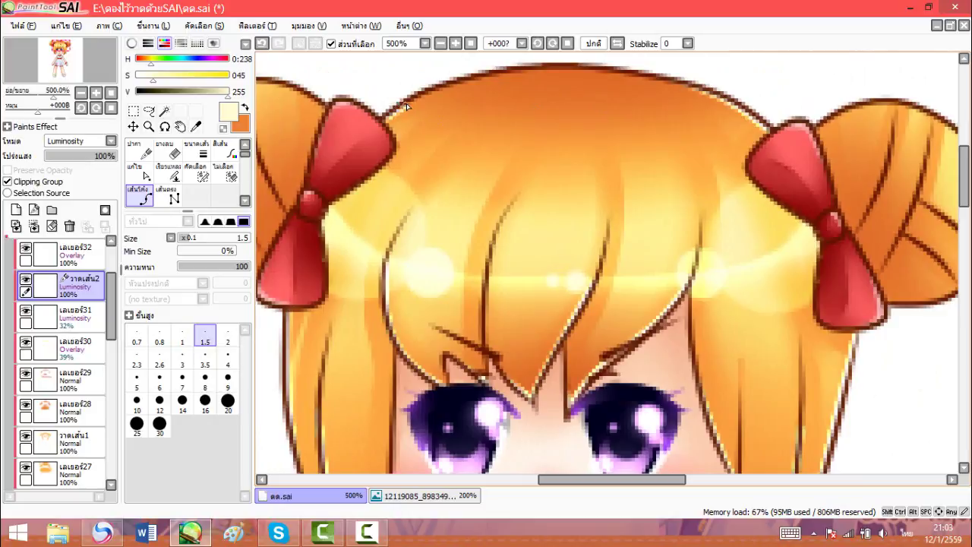
{"action": "left_click_drag", "start_coordinate": [470, 79], "coordinate": [487, 74]}
Step: Trace thin size 1.5 highlight curves just inside the outer edges of the left and right hair buns
{"action": "left_click_drag", "start_coordinate": [339, 140], "coordinate": [509, 145]}
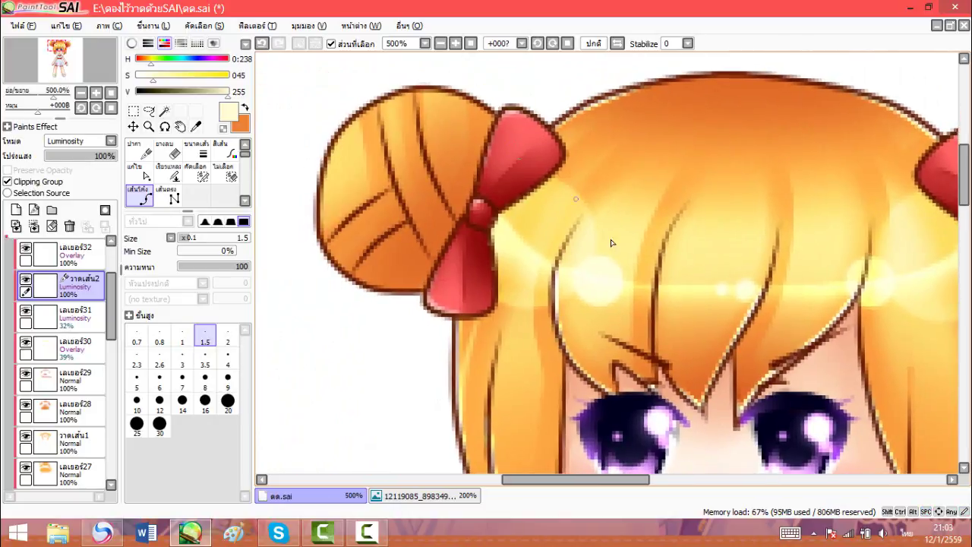
{"action": "left_click_drag", "start_coordinate": [544, 263], "coordinate": [538, 204]}
{"action": "left_click_drag", "start_coordinate": [456, 95], "coordinate": [423, 152]}
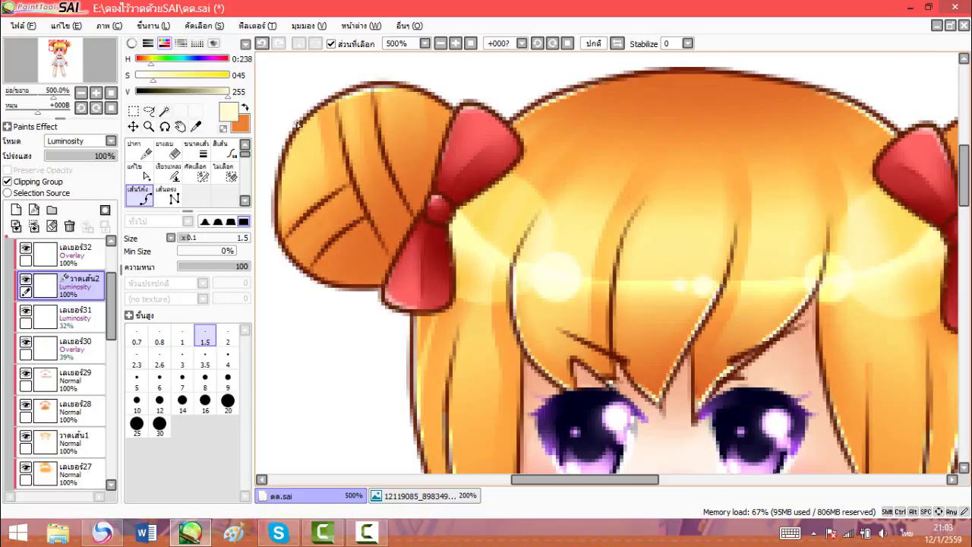
{"action": "mouse_move", "coordinate": [301, 127]}
{"action": "left_mouse_down"}
{"action": "mouse_move", "coordinate": [281, 169]}
{"action": "mouse_move", "coordinate": [277, 247]}
{"action": "left_mouse_up"}
{"action": "left_click_drag", "start_coordinate": [667, 196], "coordinate": [558, 132]}
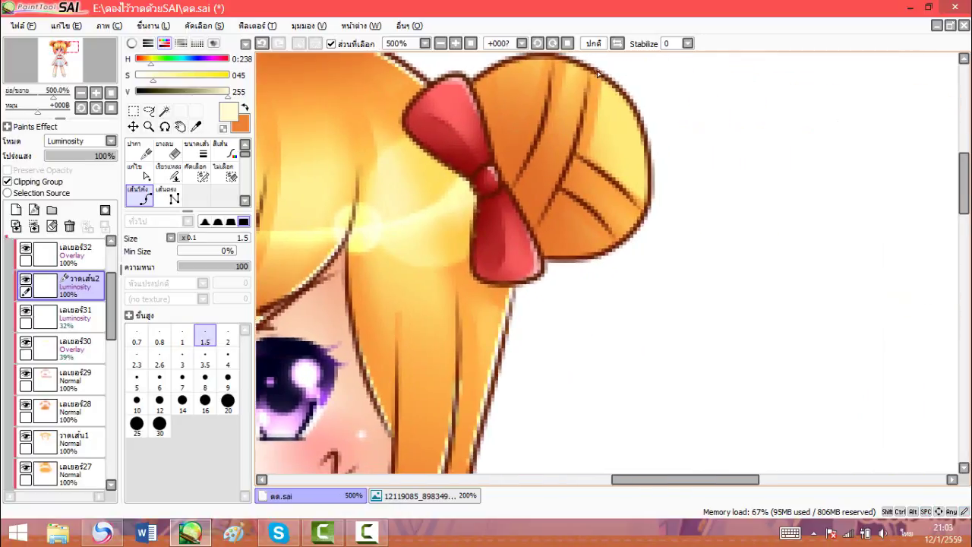
{"action": "left_click_drag", "start_coordinate": [621, 100], "coordinate": [639, 146]}
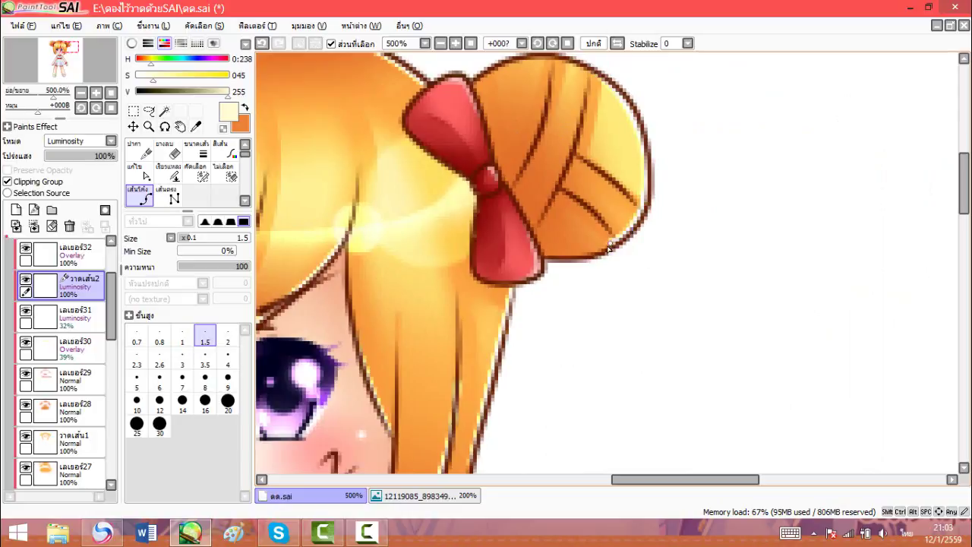
Step: Examine the rim-light lines on the hair, both close up and with the figure in view
{"action": "scroll", "coordinate": [593, 262], "scroll_direction": "down", "scroll_amount": 3}
{"action": "left_click_drag", "start_coordinate": [459, 283], "coordinate": [513, 203]}
{"action": "scroll", "coordinate": [518, 179], "scroll_direction": "down", "scroll_amount": 1}
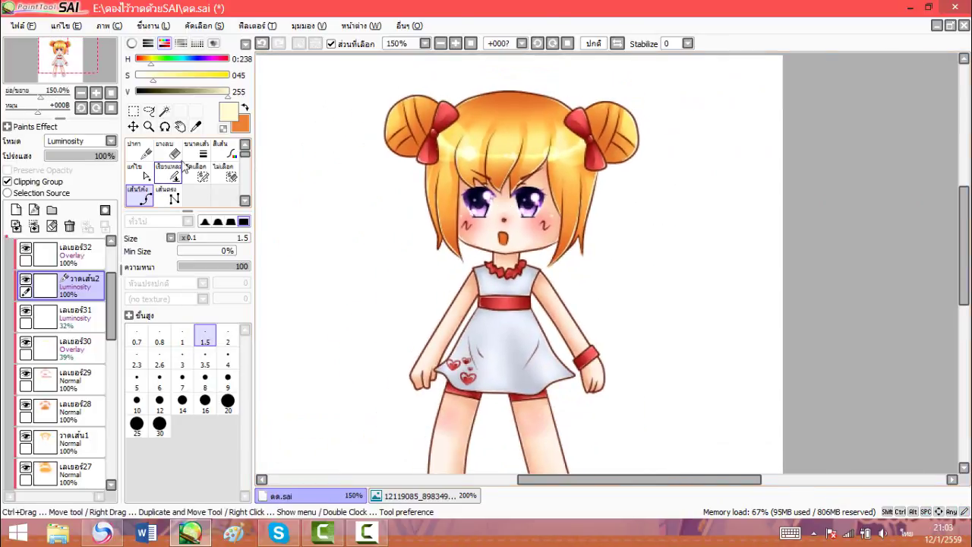
{"action": "scroll", "coordinate": [61, 254], "scroll_direction": "up", "scroll_amount": 4}
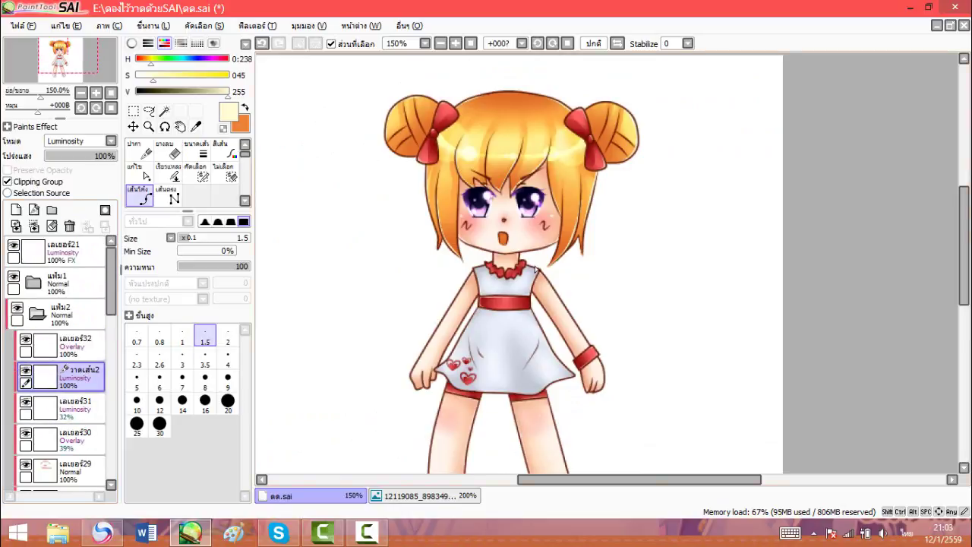
{"action": "left_click_drag", "start_coordinate": [494, 190], "coordinate": [485, 235]}
{"action": "scroll", "coordinate": [508, 180], "scroll_direction": "up", "scroll_amount": 2}
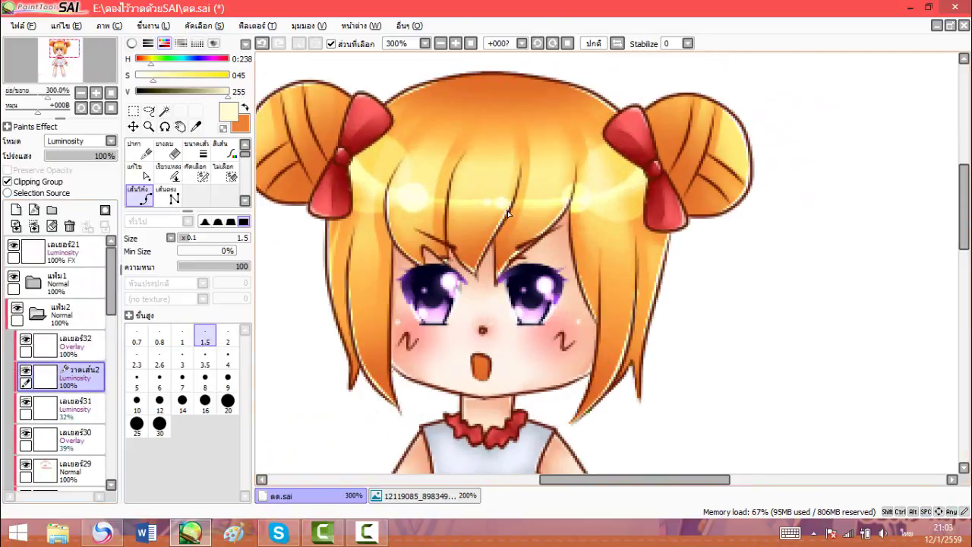
{"action": "left_click_drag", "start_coordinate": [451, 282], "coordinate": [493, 199]}
{"action": "scroll", "coordinate": [510, 213], "scroll_direction": "down", "scroll_amount": 1}
{"action": "scroll", "coordinate": [510, 215], "scroll_direction": "down", "scroll_amount": 1}
{"action": "scroll", "coordinate": [484, 174], "scroll_direction": "up", "scroll_amount": 2}
{"action": "left_click_drag", "start_coordinate": [662, 168], "coordinate": [650, 276]}
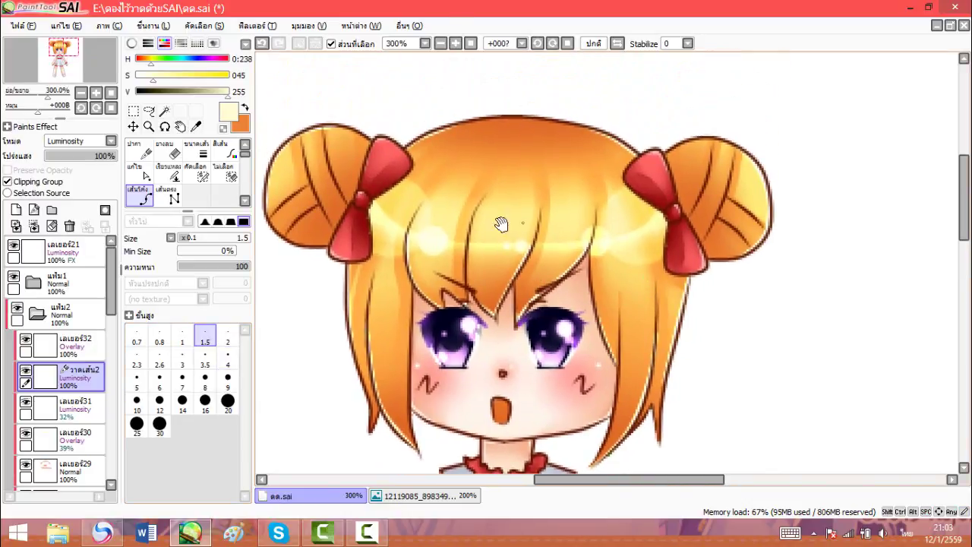
{"action": "scroll", "coordinate": [498, 209], "scroll_direction": "down", "scroll_amount": 2}
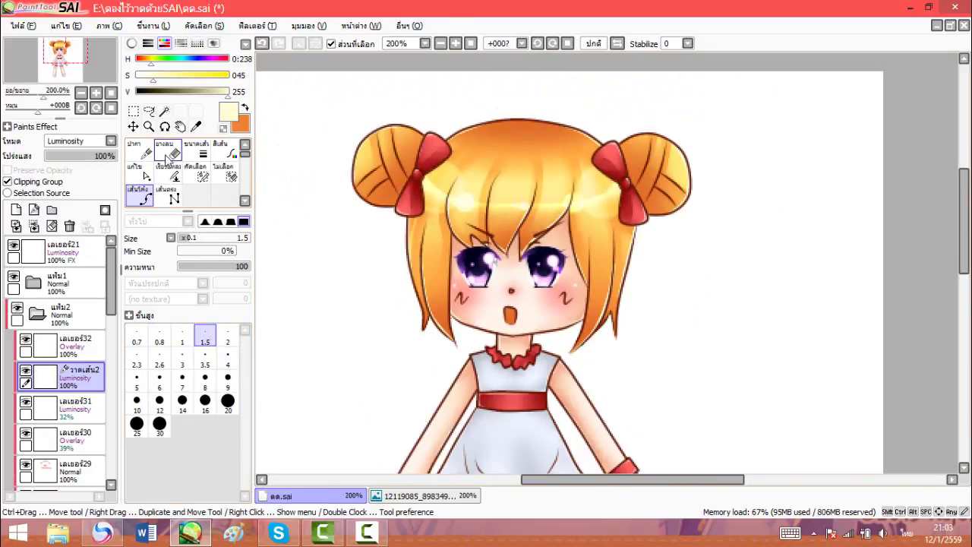
Step: Airbrush a soft cream glow onto the hair buns on the 32% Luminosity layer with brush size 50
{"action": "left_click", "coordinate": [77, 355]}
{"action": "left_click", "coordinate": [71, 401]}
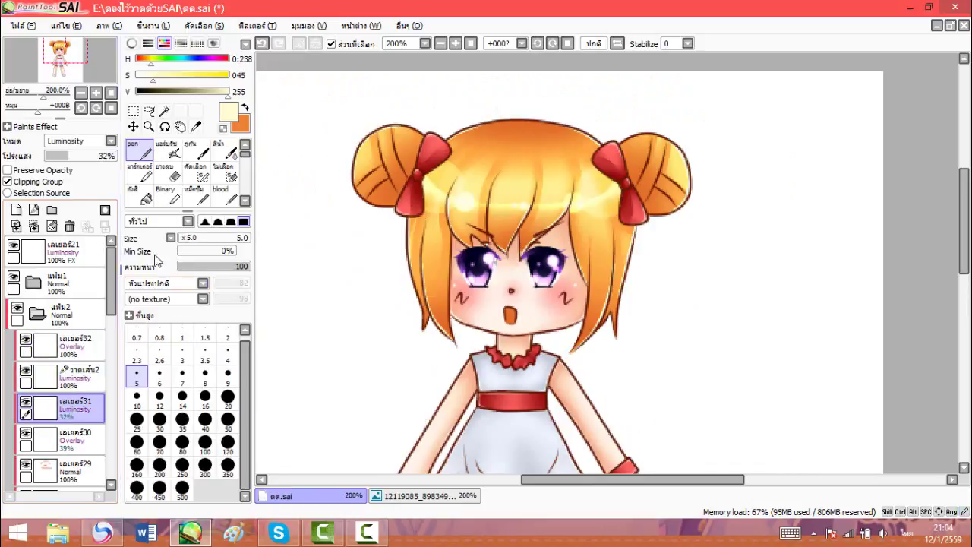
{"action": "left_click", "coordinate": [167, 148]}
{"action": "scroll", "coordinate": [410, 131], "scroll_direction": "up", "scroll_amount": 2}
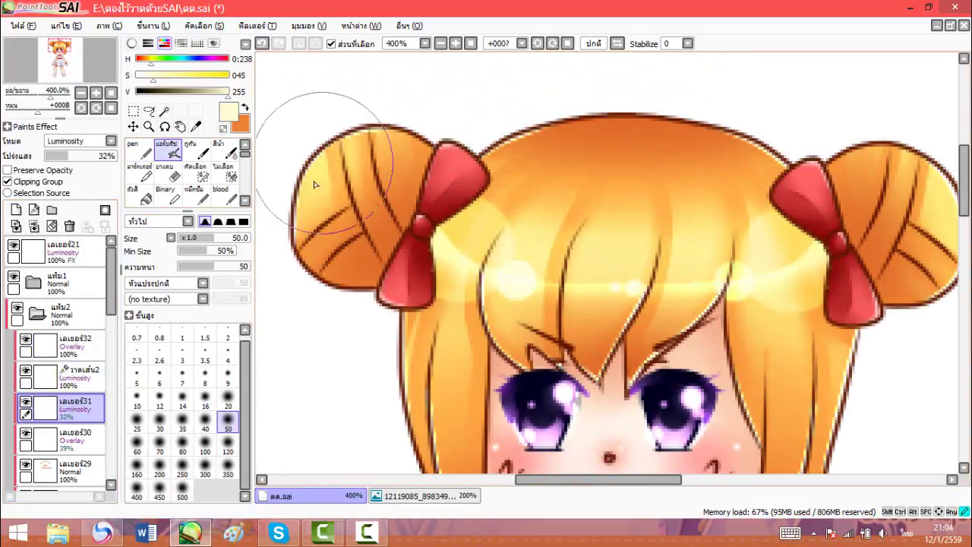
{"action": "mouse_move", "coordinate": [316, 184]}
{"action": "left_mouse_down"}
{"action": "mouse_move", "coordinate": [345, 199]}
{"action": "mouse_move", "coordinate": [334, 196]}
{"action": "left_mouse_up"}
{"action": "key", "text": "ctrl+z"}
{"action": "left_click_drag", "start_coordinate": [743, 190], "coordinate": [579, 204]}
{"action": "left_click_drag", "start_coordinate": [820, 236], "coordinate": [824, 239]}
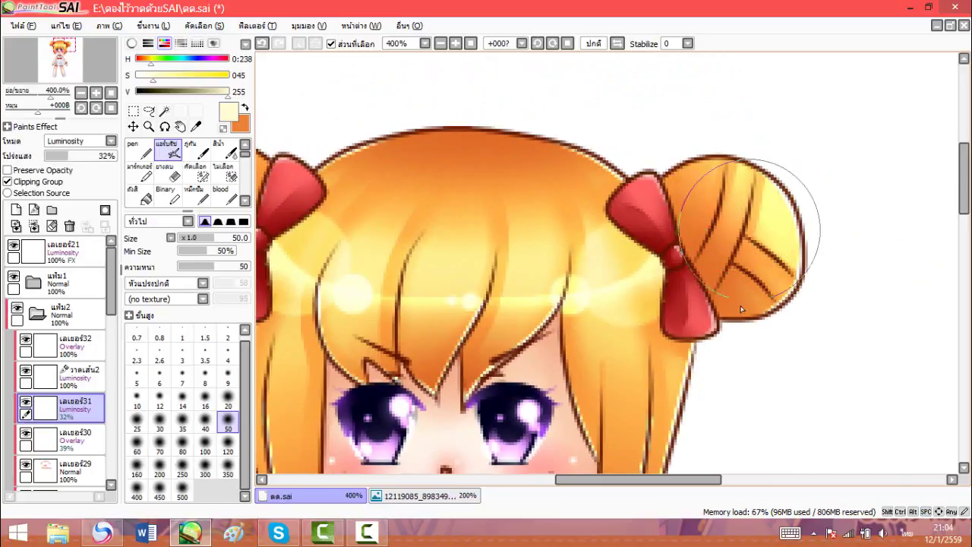
Step: Lower the cream painting colour's saturation to 24 and check the bun highlights against the whole figure
{"action": "scroll", "coordinate": [740, 311], "scroll_direction": "down", "scroll_amount": 3}
{"action": "left_click_drag", "start_coordinate": [558, 284], "coordinate": [531, 210]}
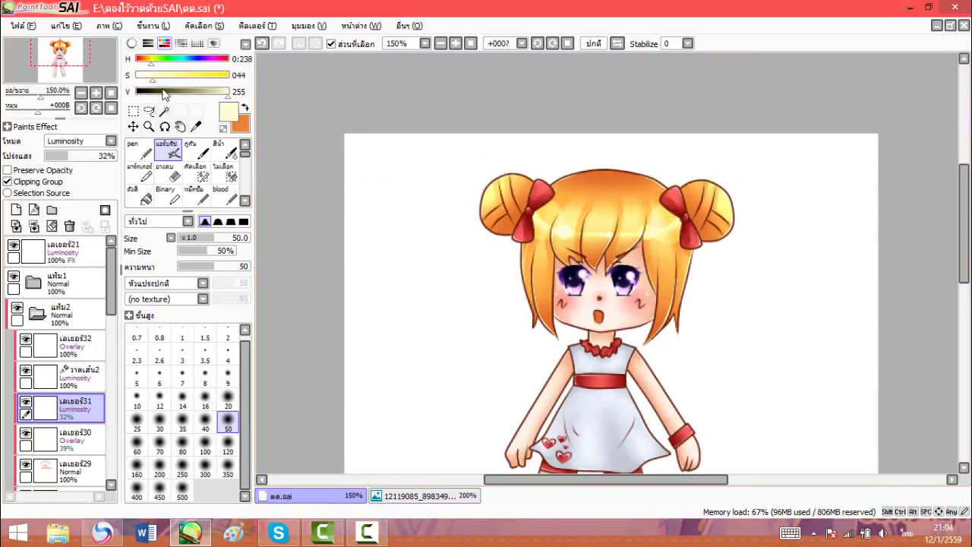
{"action": "scroll", "coordinate": [536, 177], "scroll_direction": "up", "scroll_amount": 4}
{"action": "scroll", "coordinate": [521, 189], "scroll_direction": "right", "scroll_amount": 3}
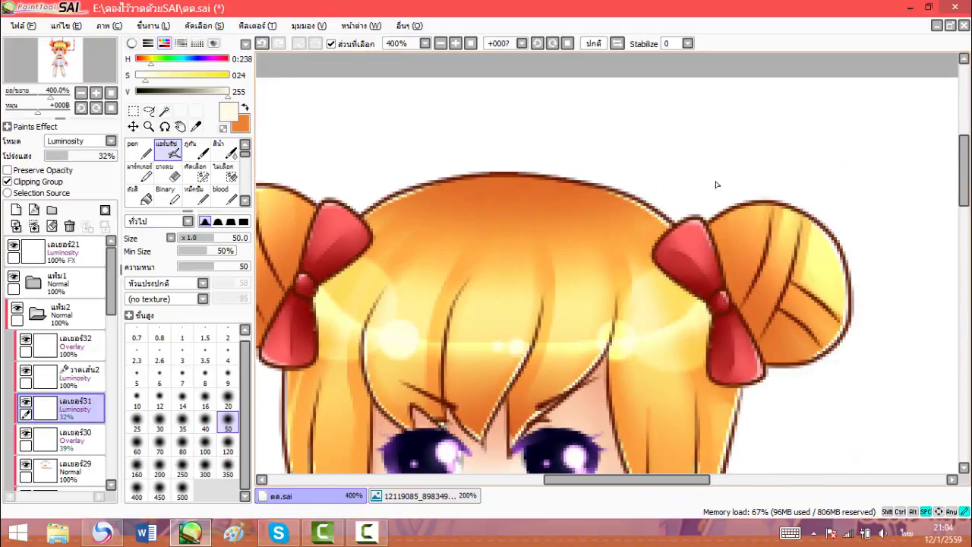
{"action": "scroll", "coordinate": [872, 251], "scroll_direction": "down", "scroll_amount": 5}
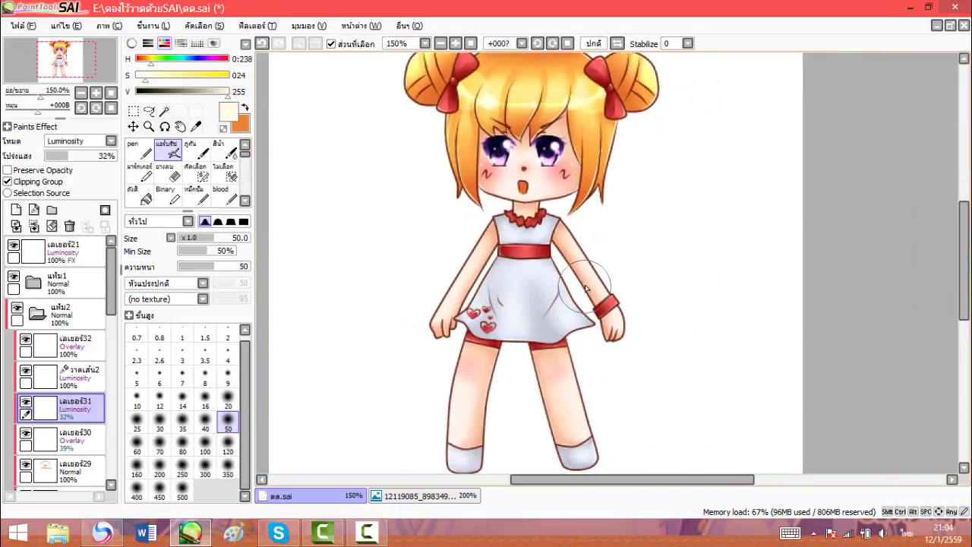